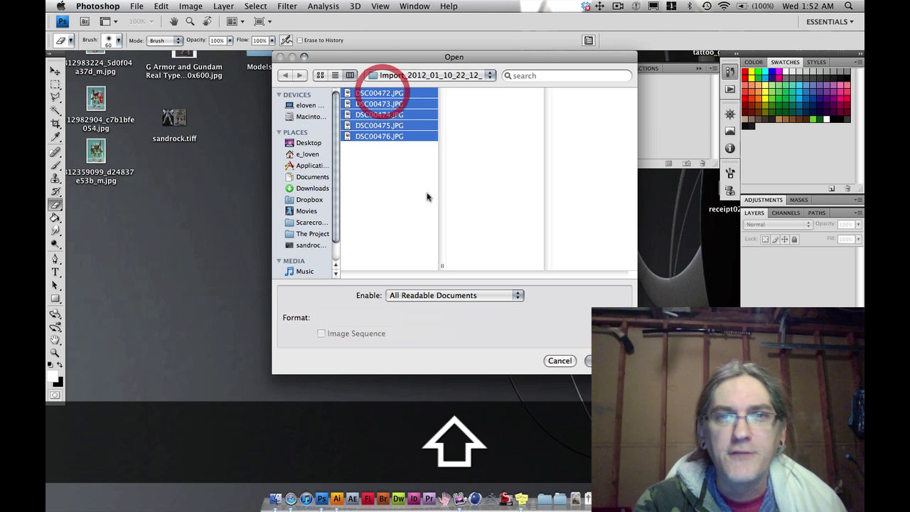
Open the photos DSC00472.JPG to DSC00476.JPG and check the image size of DSC00476.JPG without changing it.
key(Return)
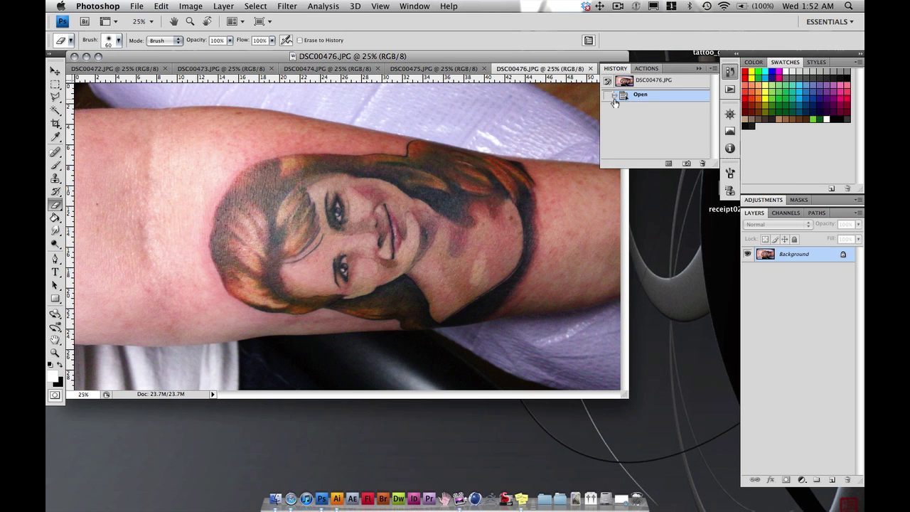
key(super+alt+i)
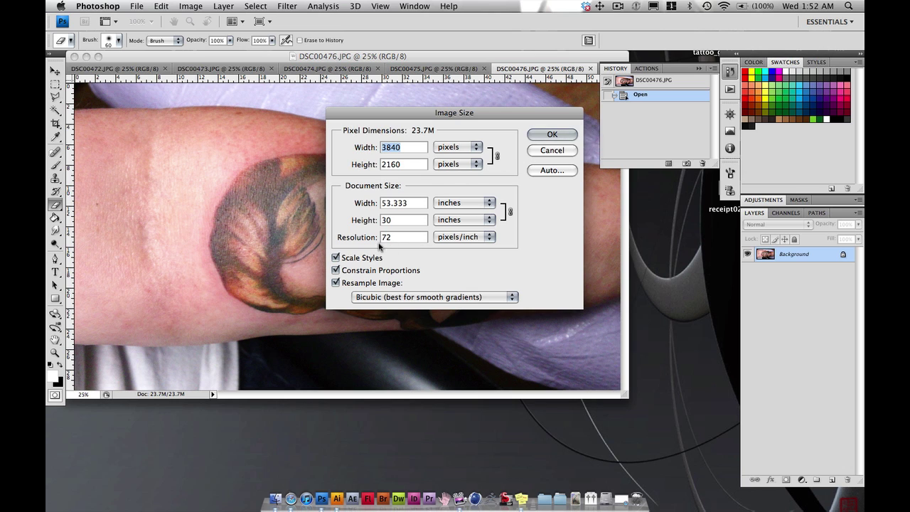
click(538, 148)
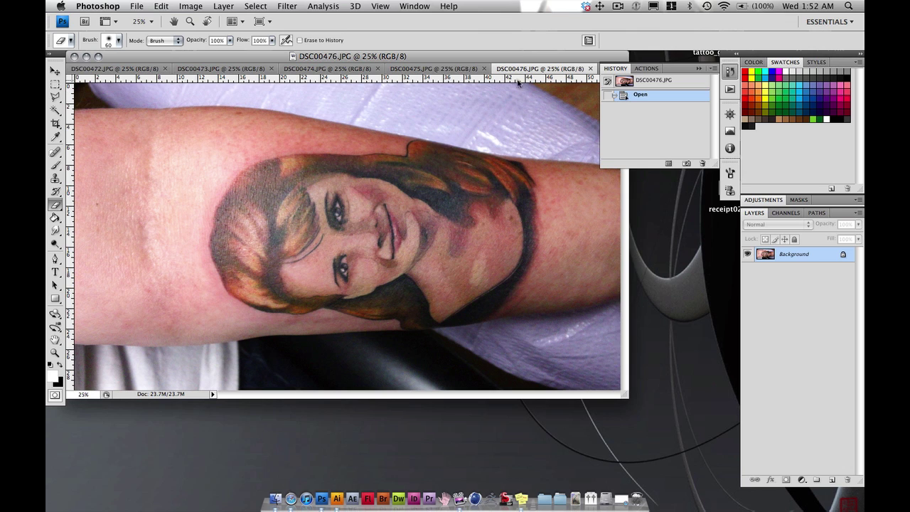
Display the recorded actions, select Resize to 150 in the Tattoo set, and collapse that set.
click(647, 68)
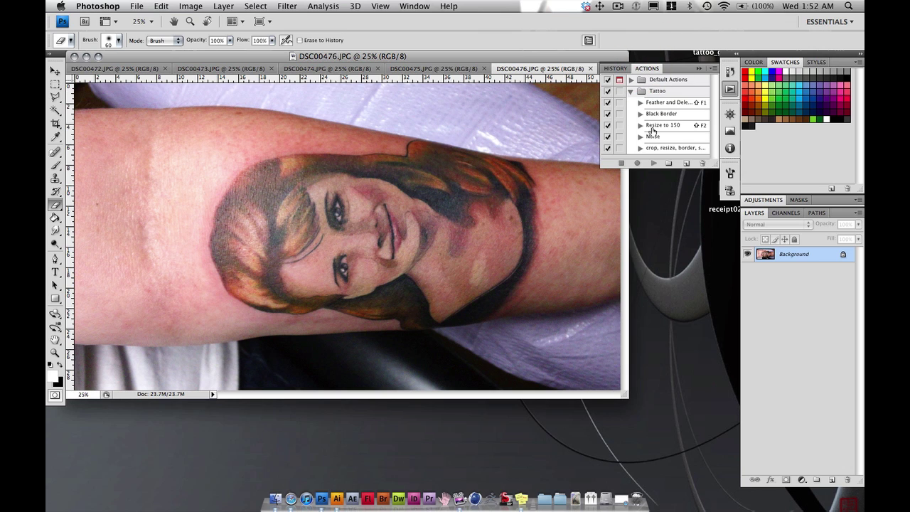
click(654, 126)
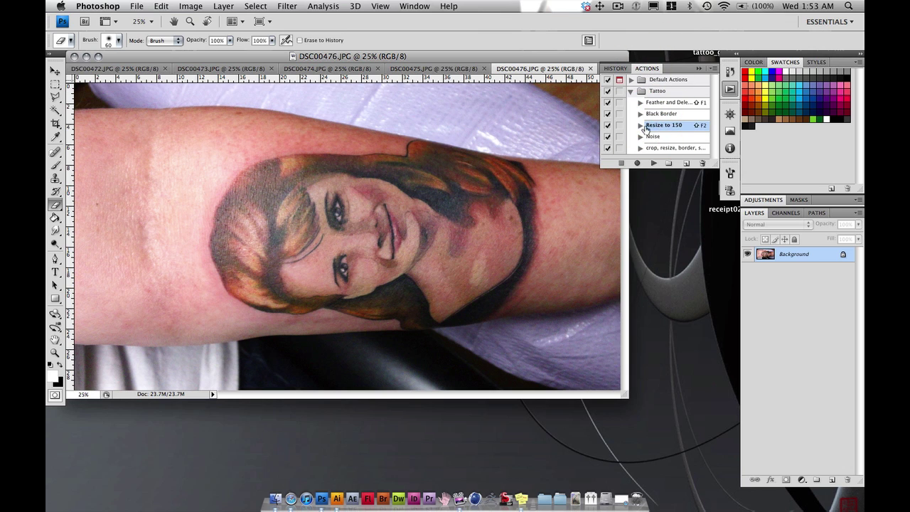
click(642, 127)
click(640, 126)
click(699, 69)
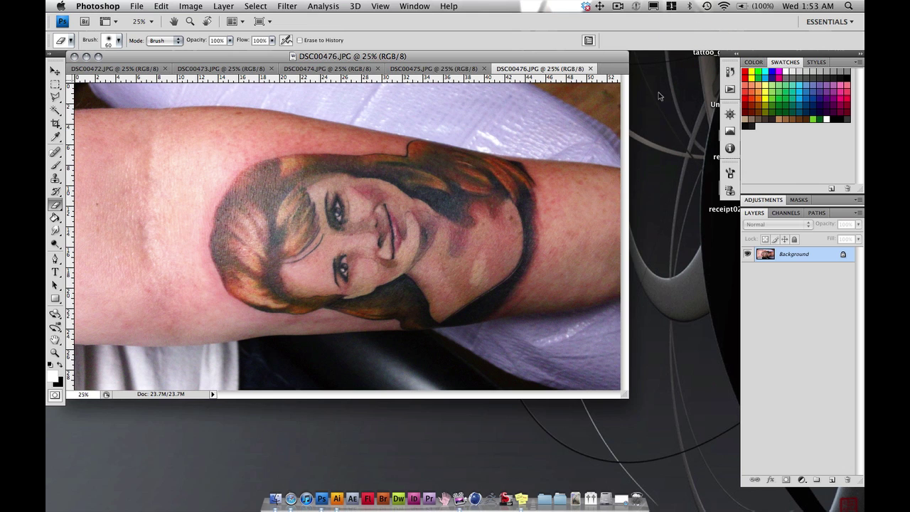
click(730, 88)
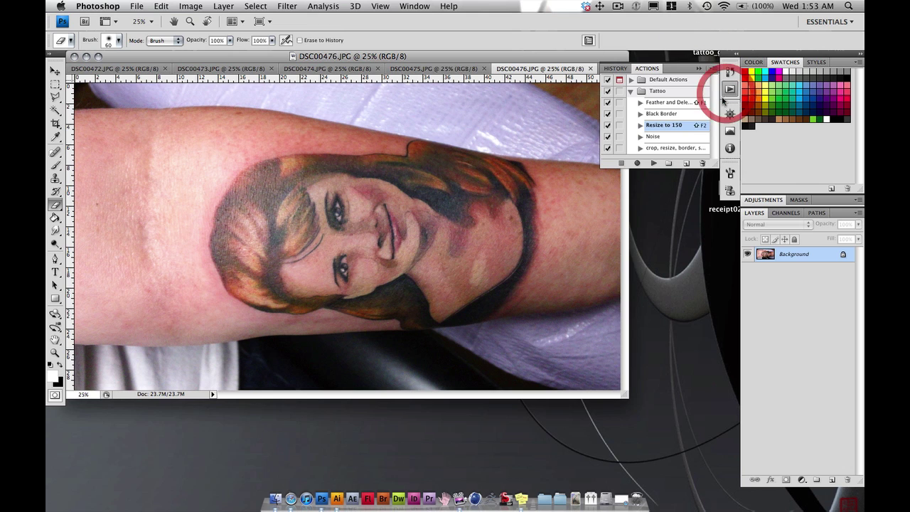
click(415, 7)
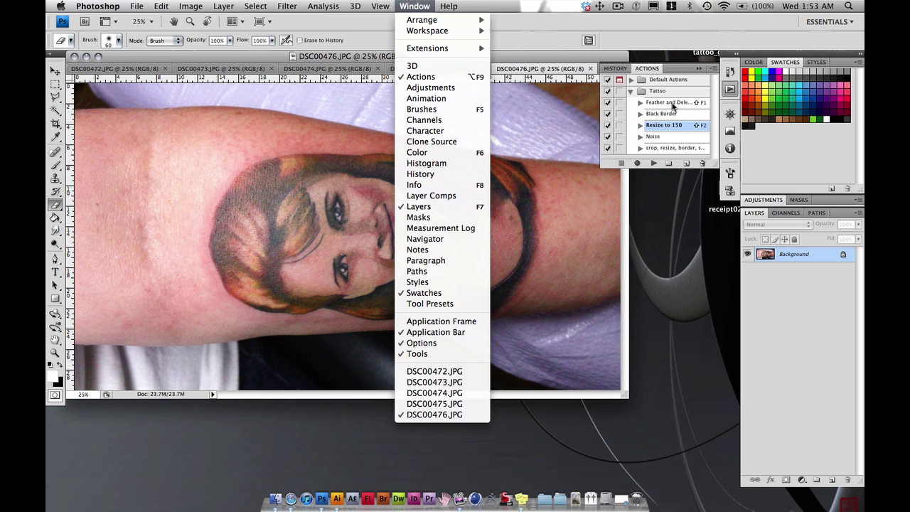
click(661, 70)
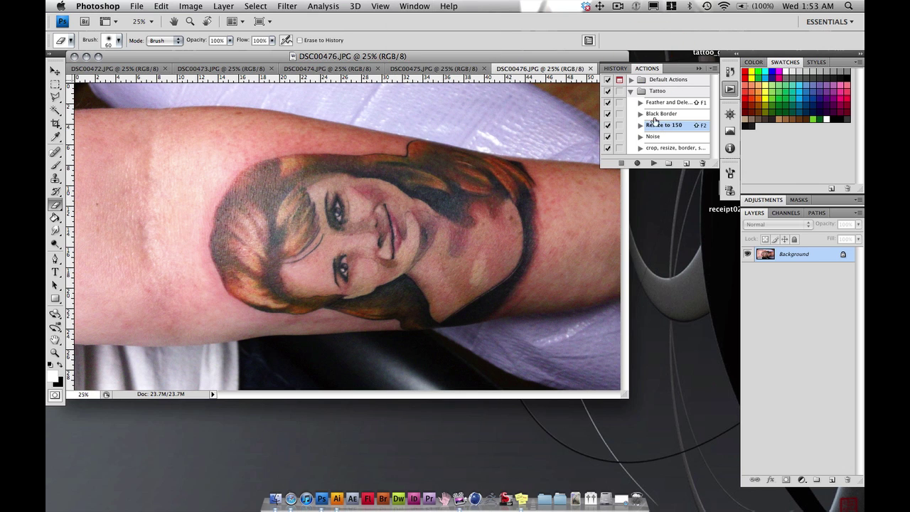
click(630, 92)
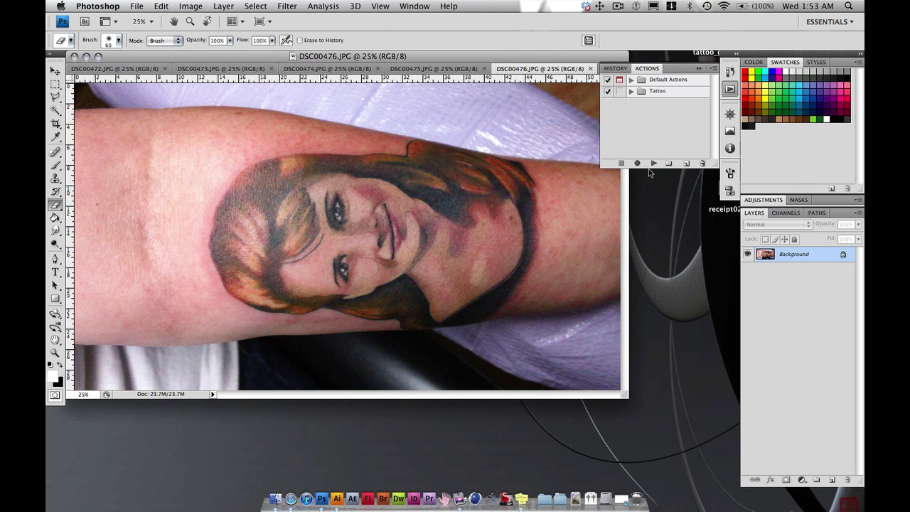
Create a new action named "Resize and rotate" in the Tattoo set and start recording it.
click(710, 69)
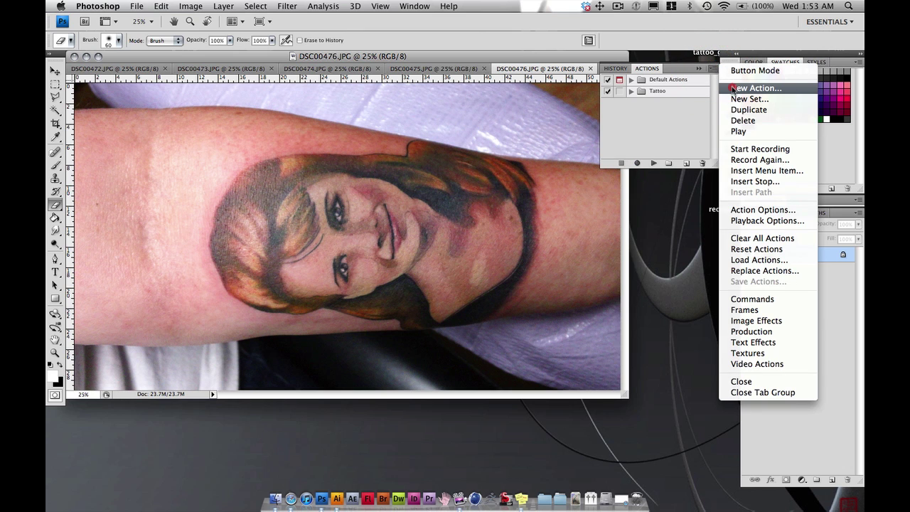
click(732, 88)
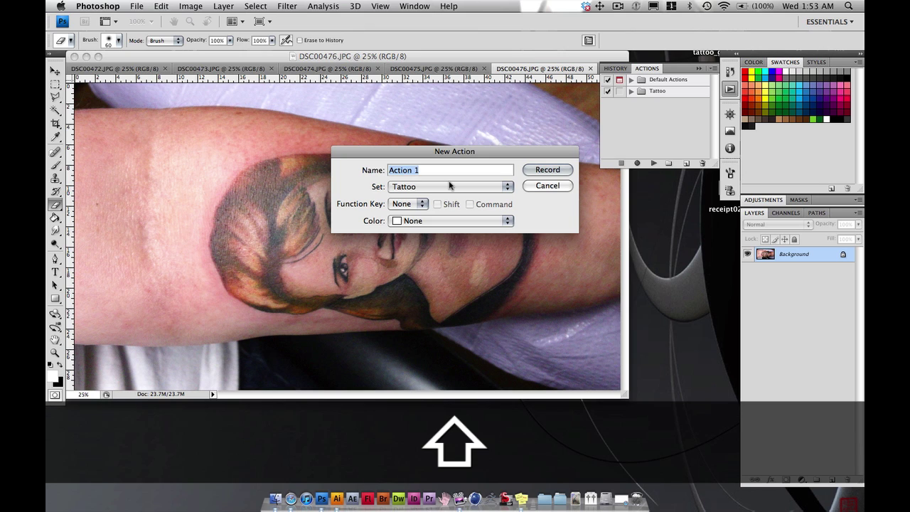
text(Rse)
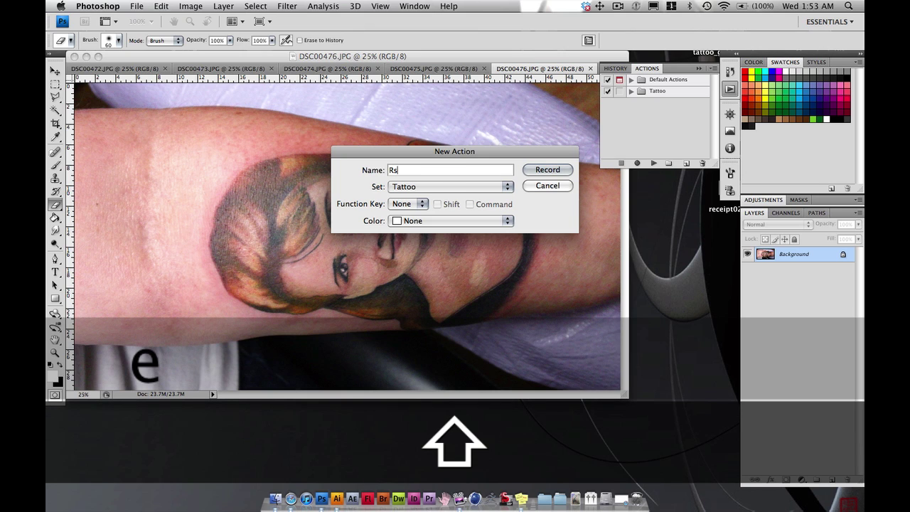
key(BackSpace)
text(e)
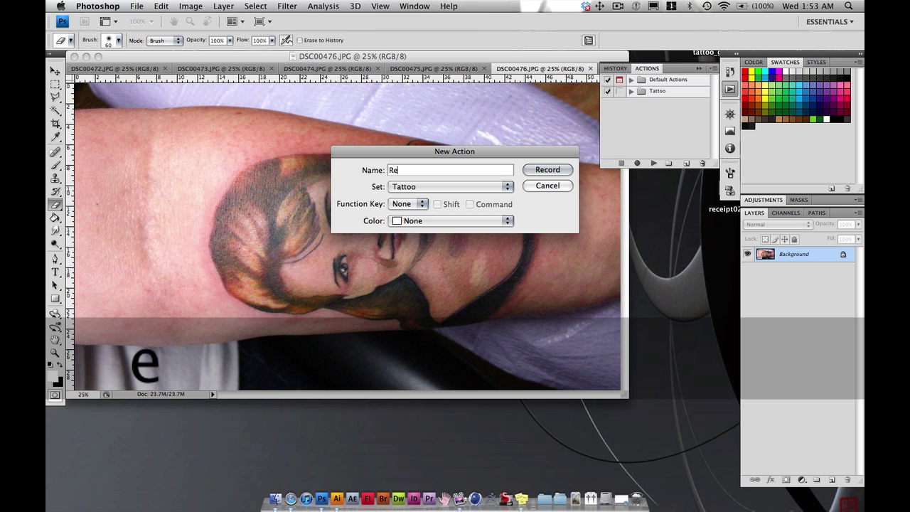
text(size)
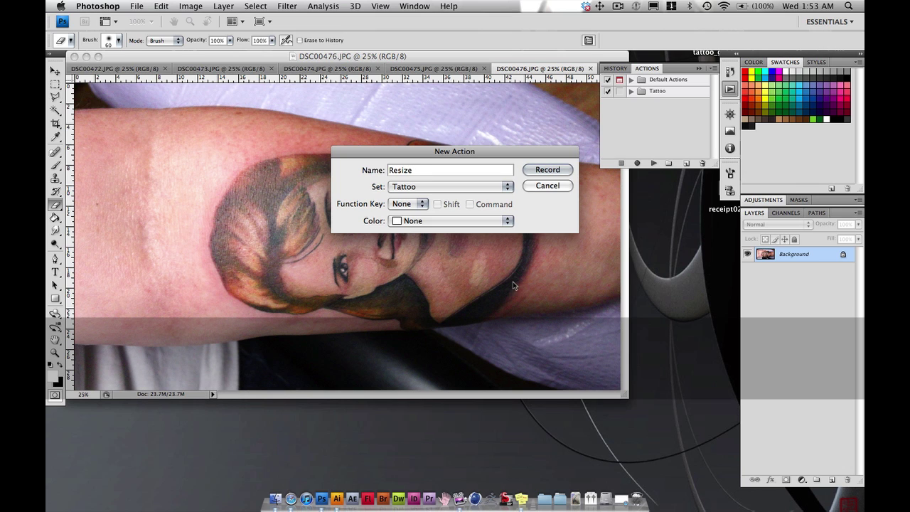
text( an)
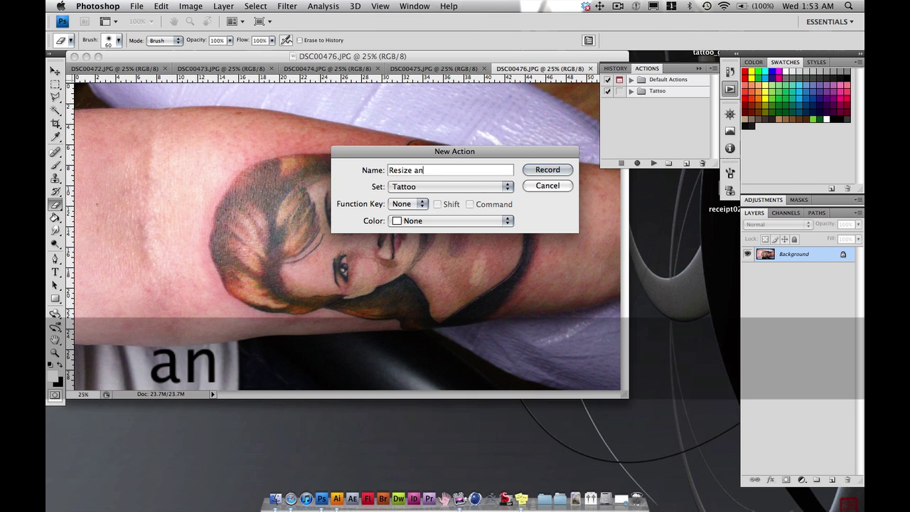
text(d rotate)
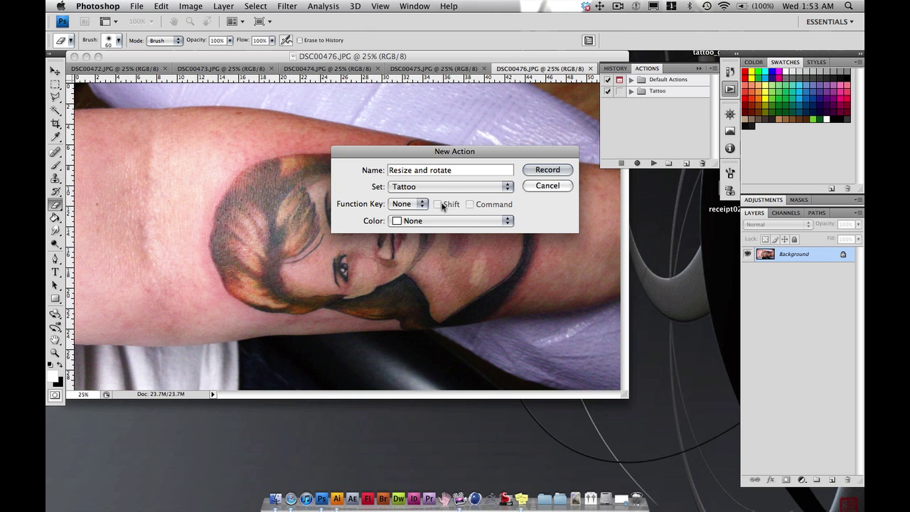
click(535, 172)
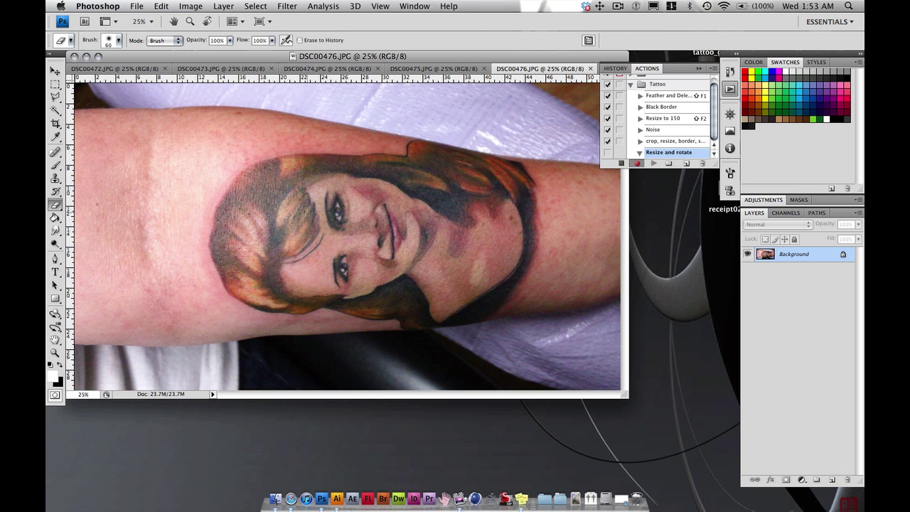
Set the resolution of DSC00476.JPG to 150 pixels/inch in the Image Size settings.
click(191, 7)
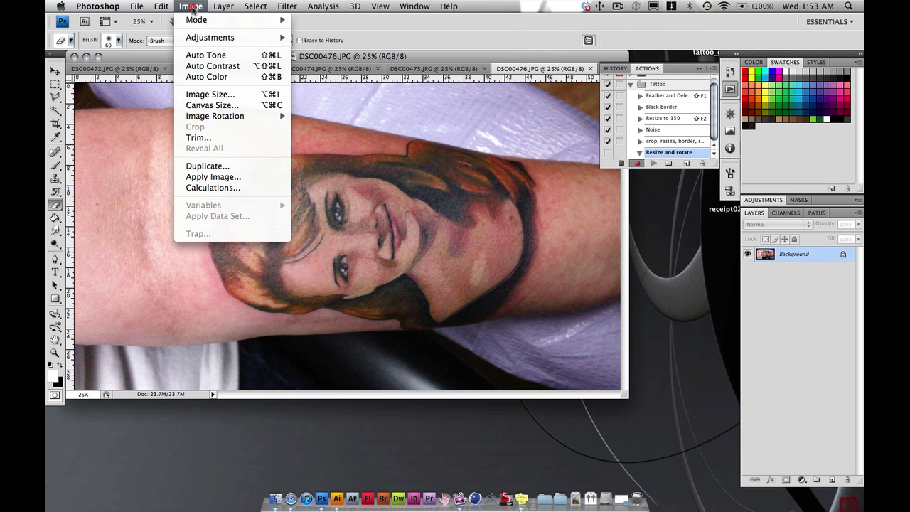
click(203, 96)
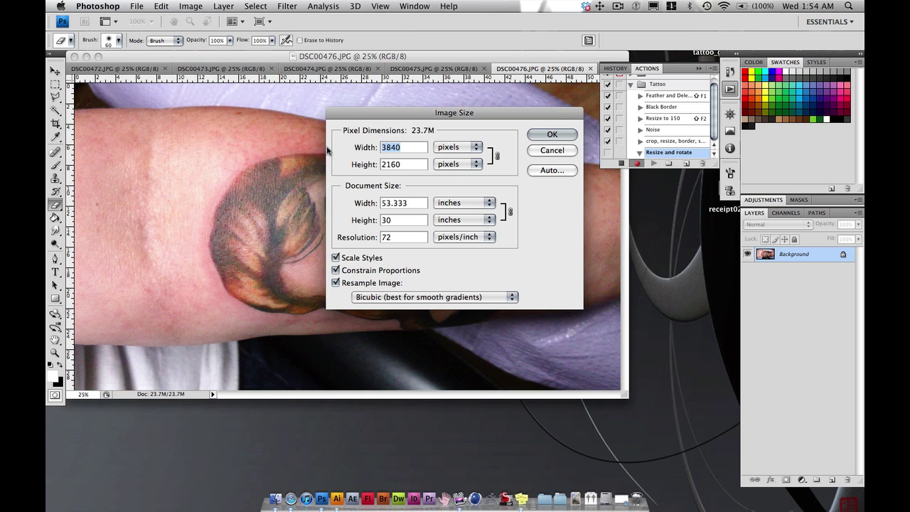
click(396, 238)
double_click(396, 237)
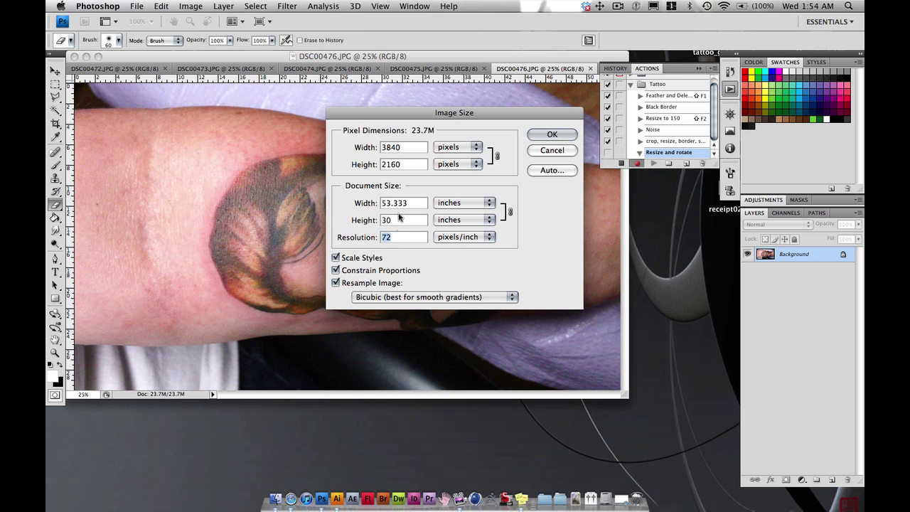
text(150)
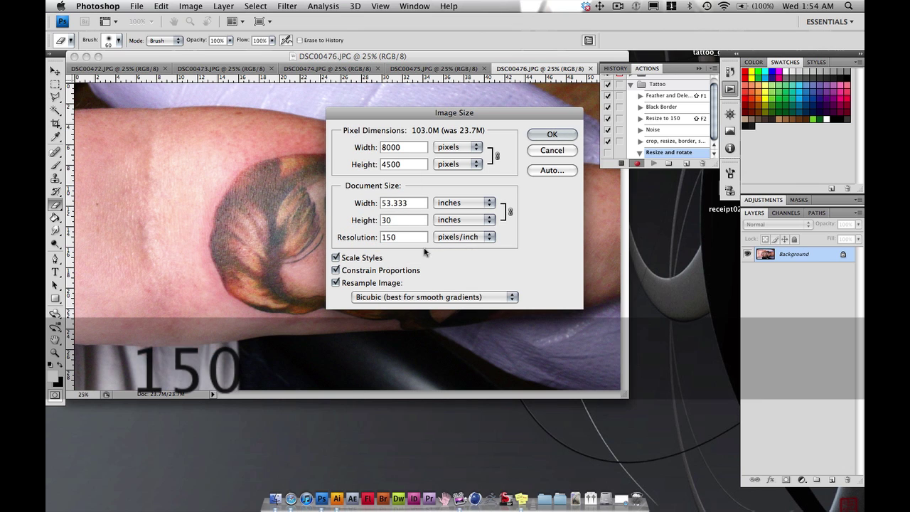
Set the image's pixel width to 1480 pixels.
double_click(392, 221)
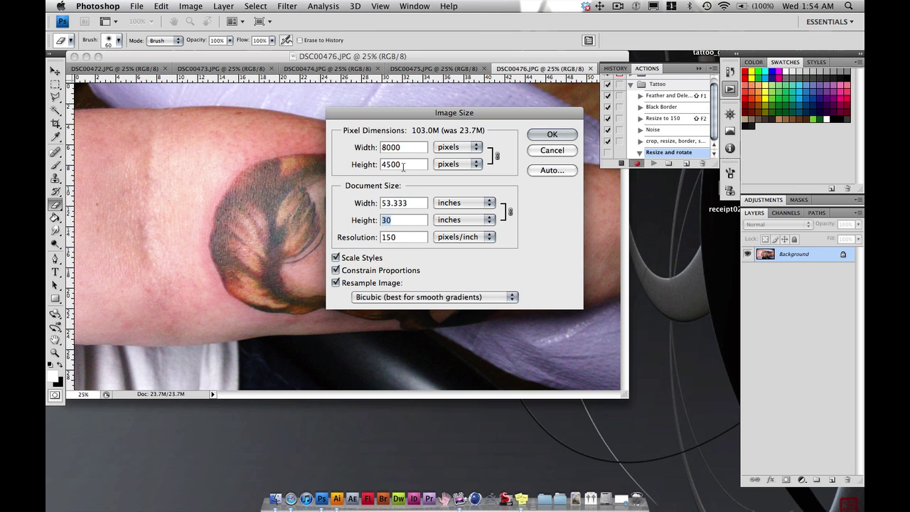
double_click(382, 149)
text(1)
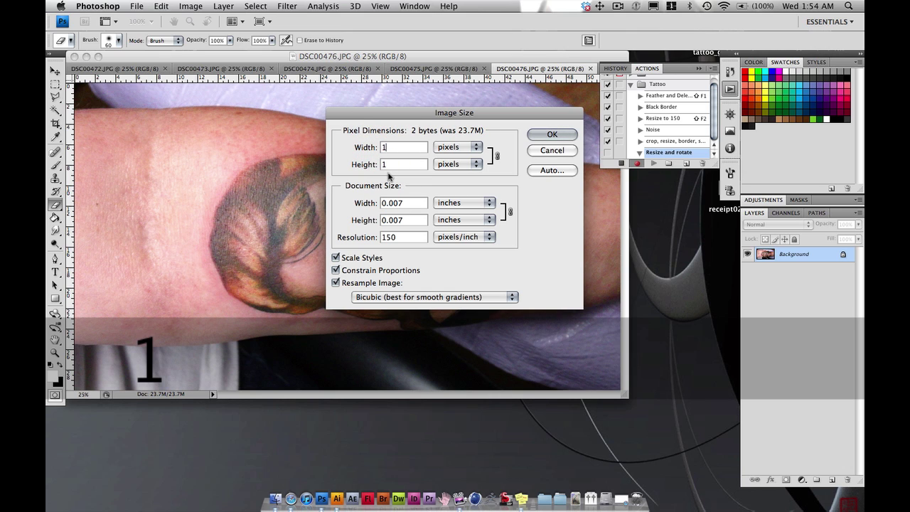
text(480)
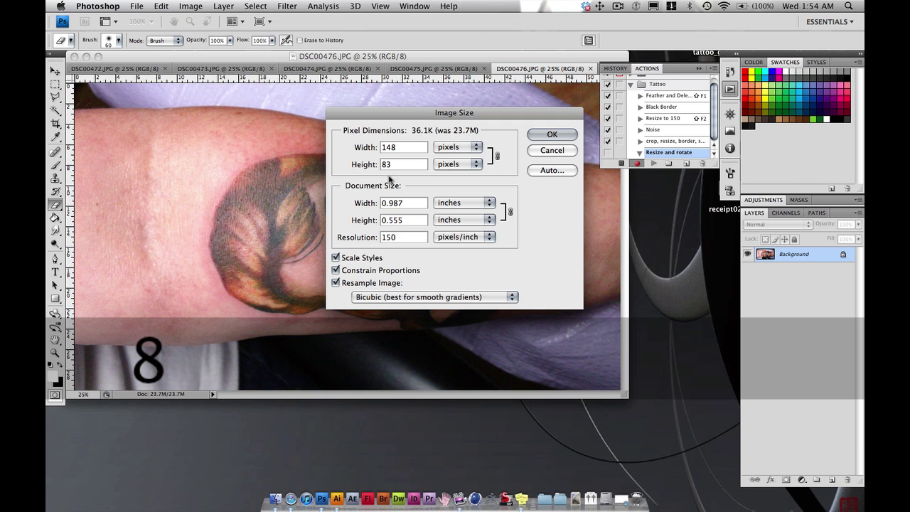
Set the document width to 10 inches with proportions constrained and apply the new image size.
double_click(396, 204)
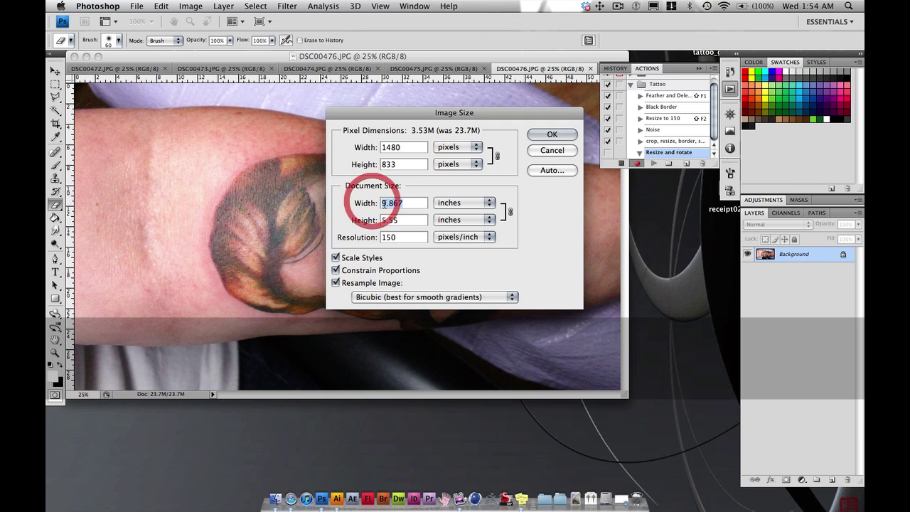
text(10)
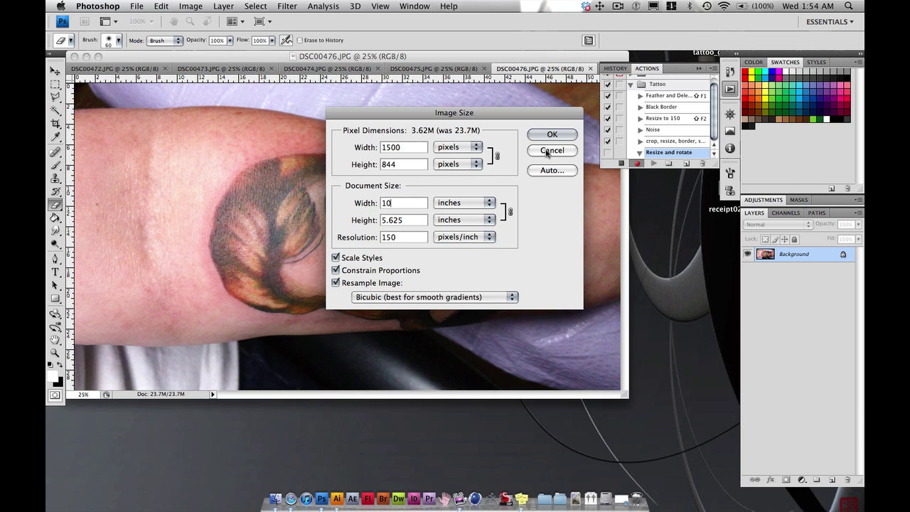
key(Return)
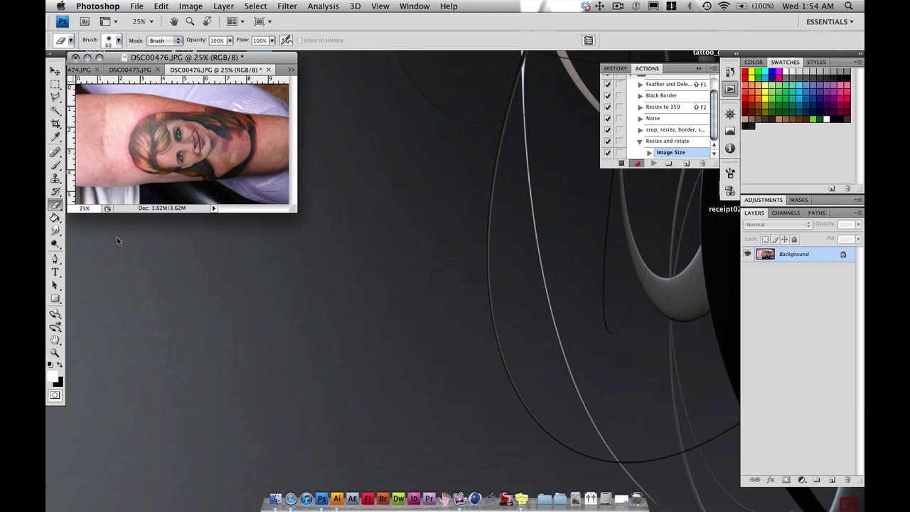
Rotate the entire image of DSC00476.JPG 90° clockwise while the action is recording.
key(super)
key(super+equal)
key(super+equal)
key(super+equal)
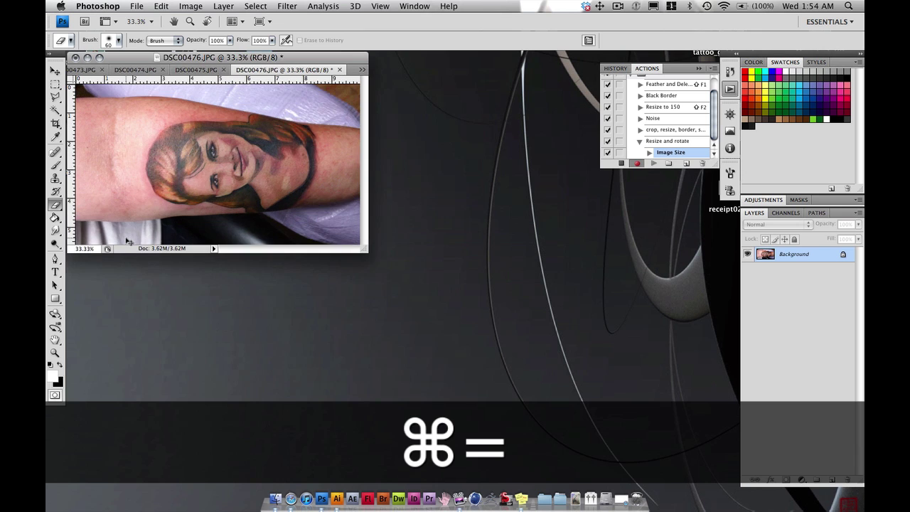
key(super+equal)
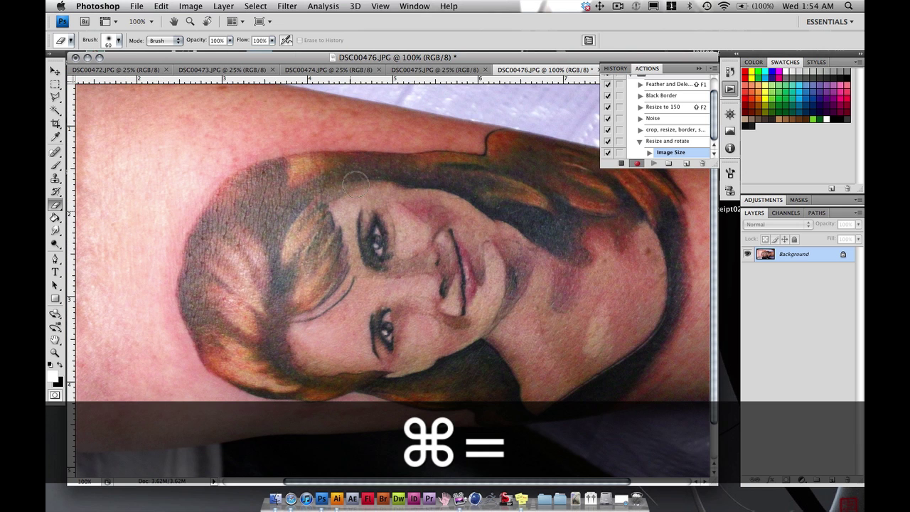
click(191, 7)
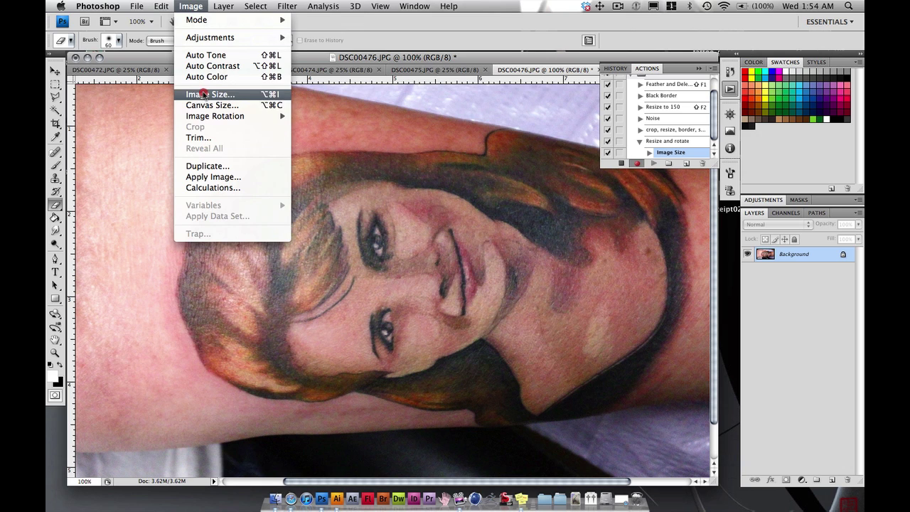
mouse_move(204, 116)
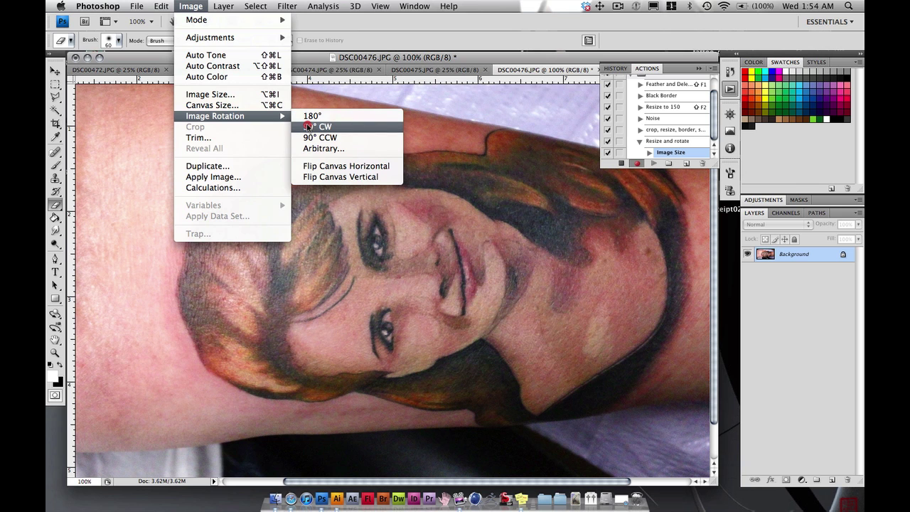
click(308, 127)
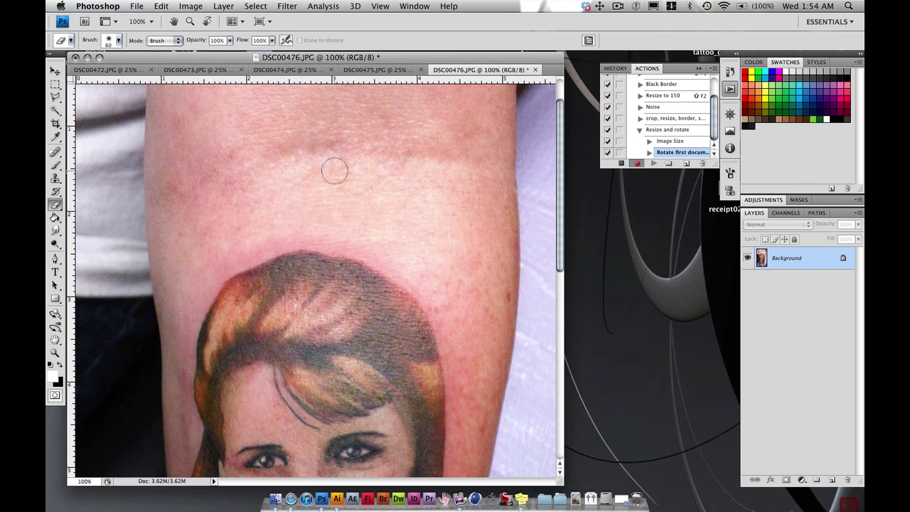
key(super+minus)
key(super+minus)
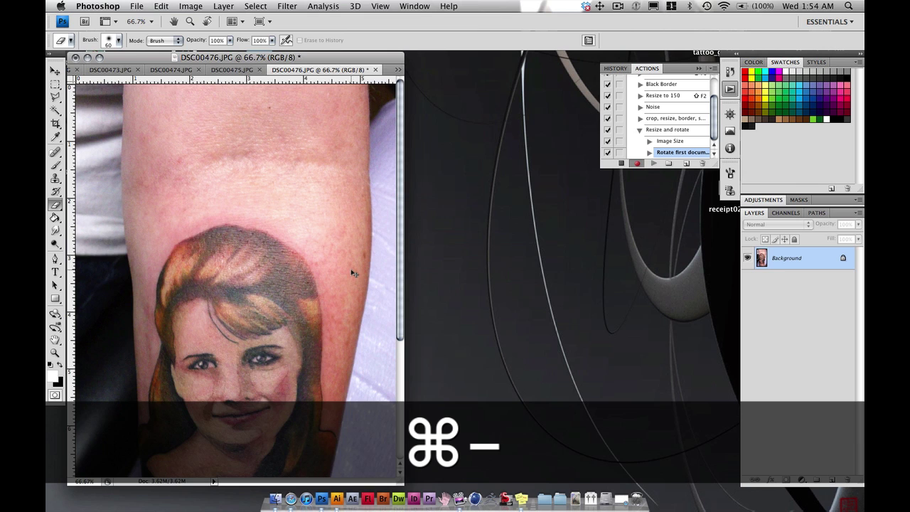
drag(321, 481, 440, 469)
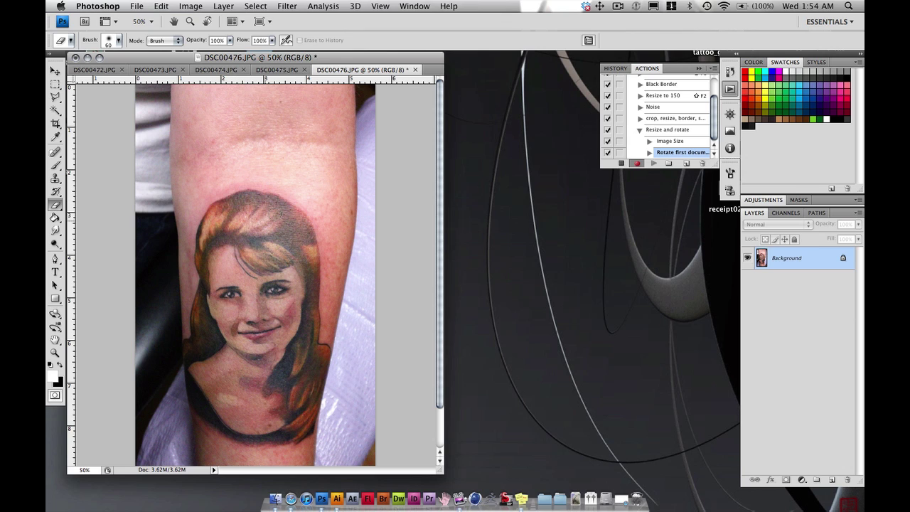
Stop recording the "Resize and rotate" action, collapse its recorded steps, and select it in the Tattoo set.
click(621, 164)
click(639, 130)
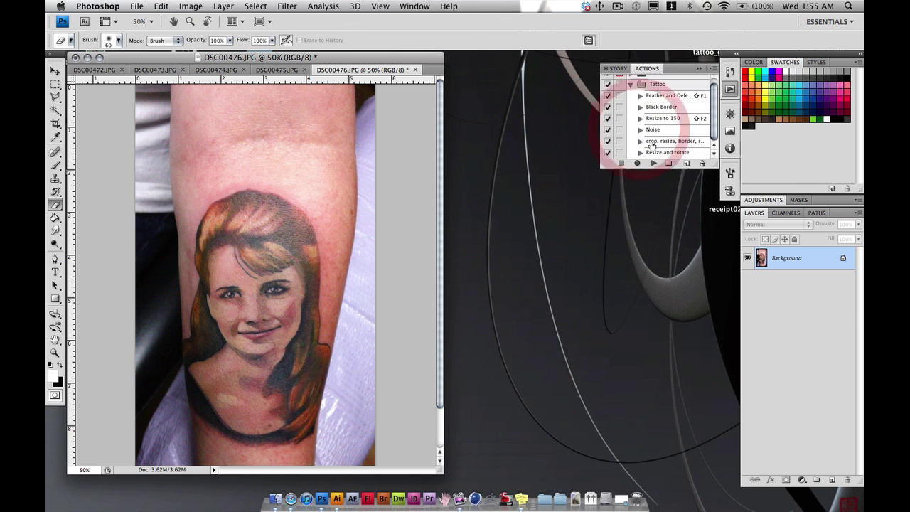
click(676, 153)
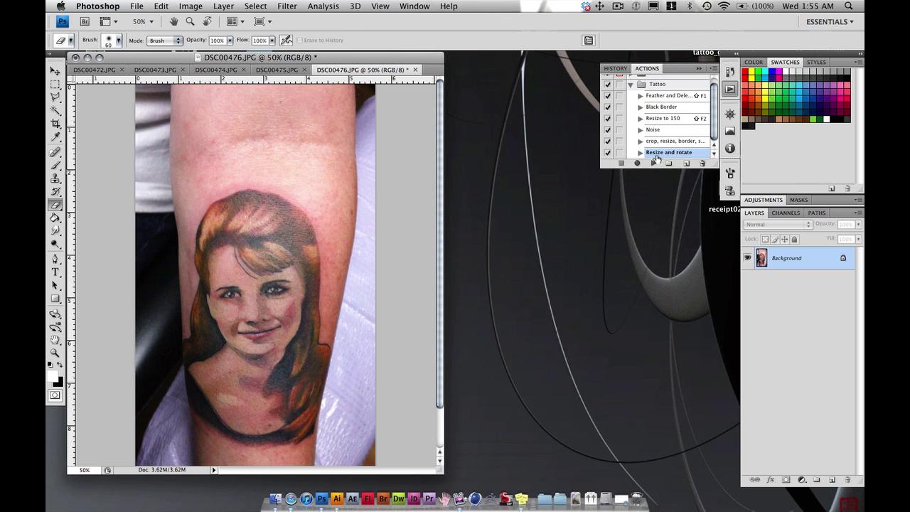
drag(713, 163, 713, 190)
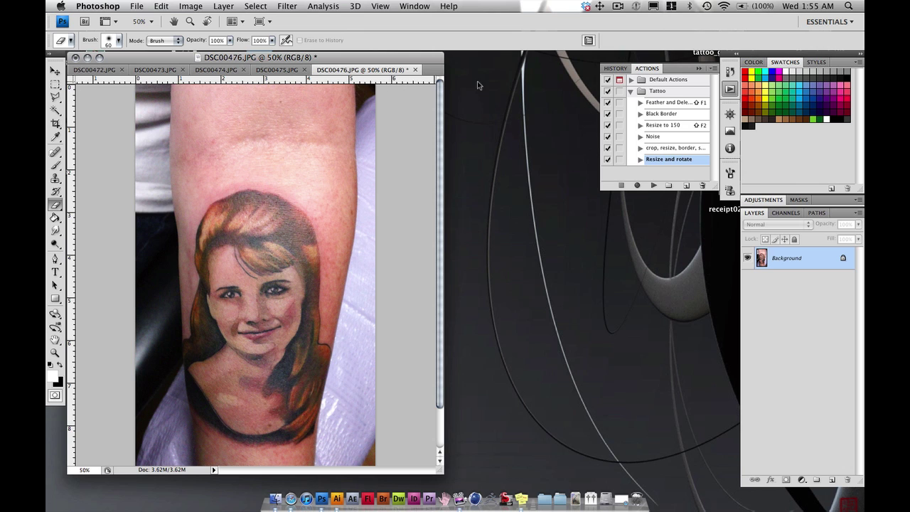
Revert DSC00476.JPG to its original opening snapshot in the history.
click(614, 69)
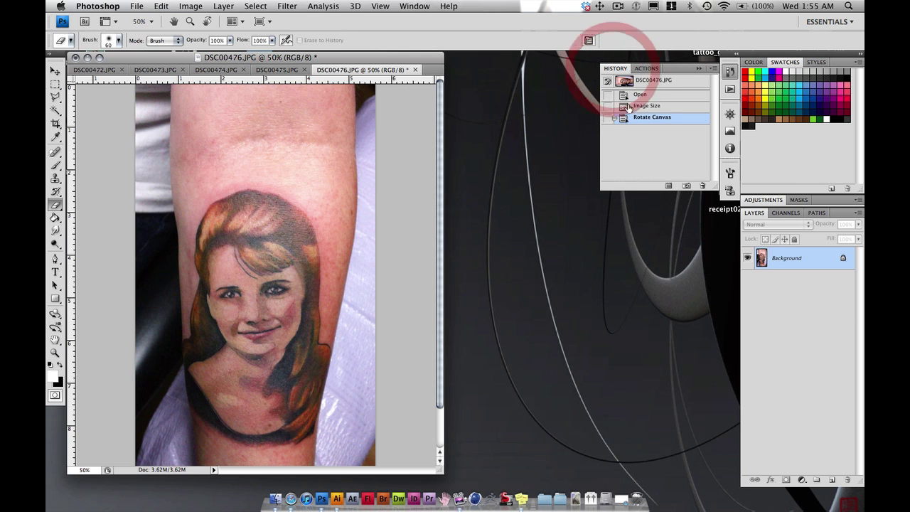
click(649, 83)
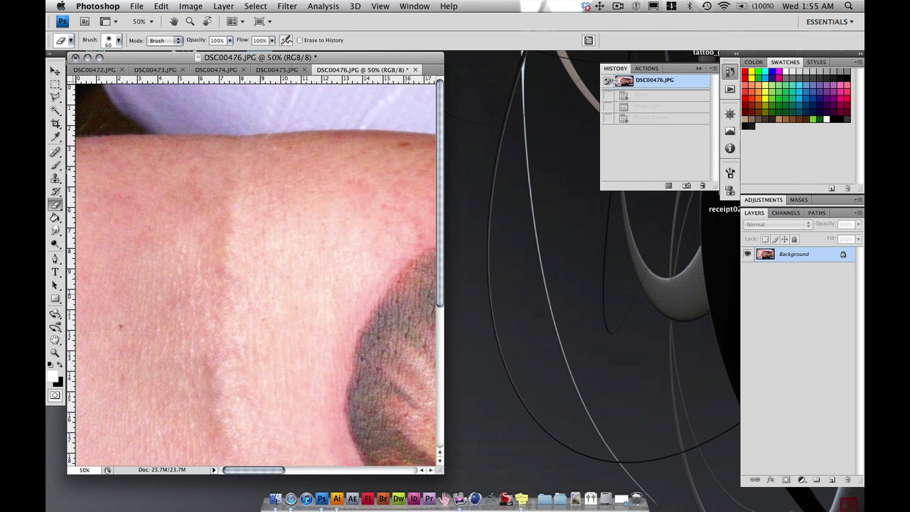
scroll(437, 286, down, 5)
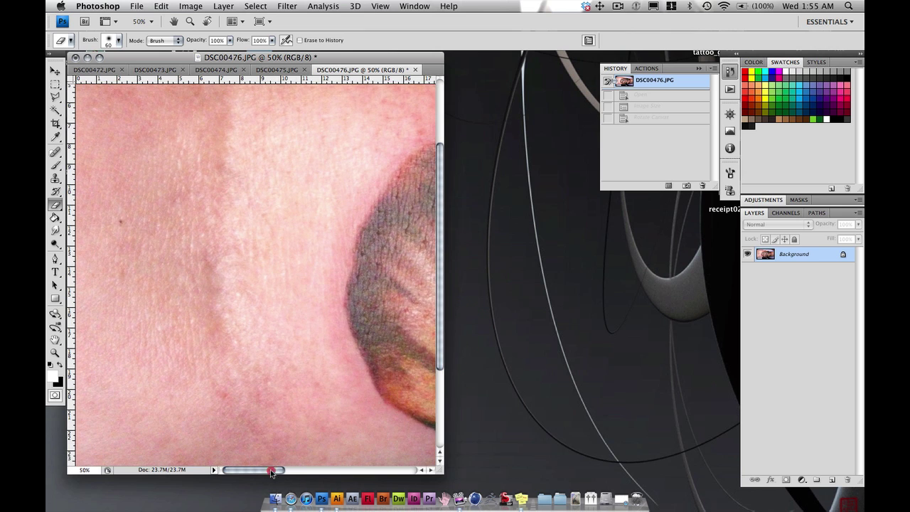
drag(271, 472, 330, 470)
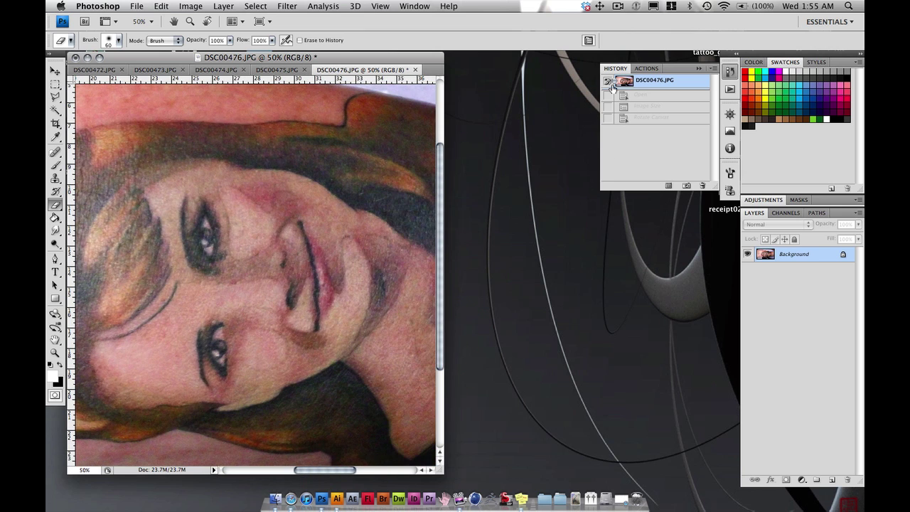
drag(325, 62, 357, 73)
Start a Batch automation using the "Resize and rotate" action from the Tattoo set.
click(136, 7)
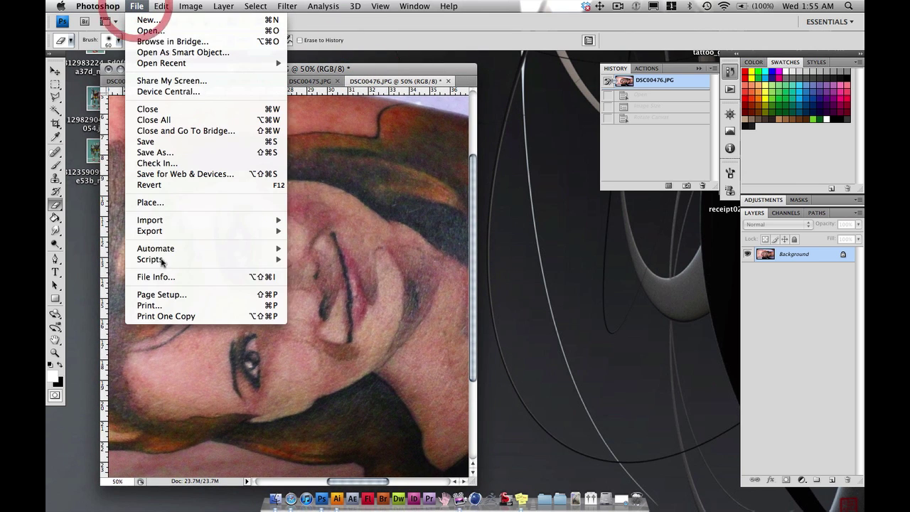
mouse_move(160, 251)
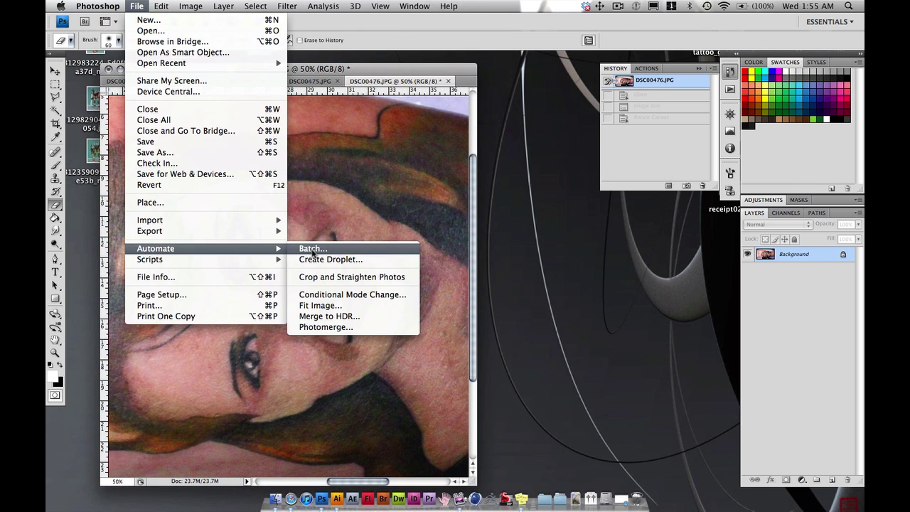
click(311, 249)
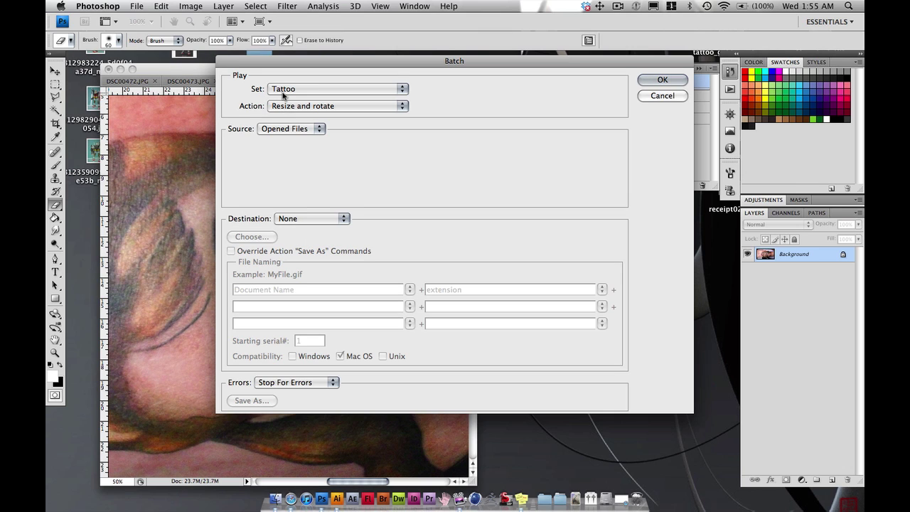
click(283, 92)
click(281, 92)
click(283, 105)
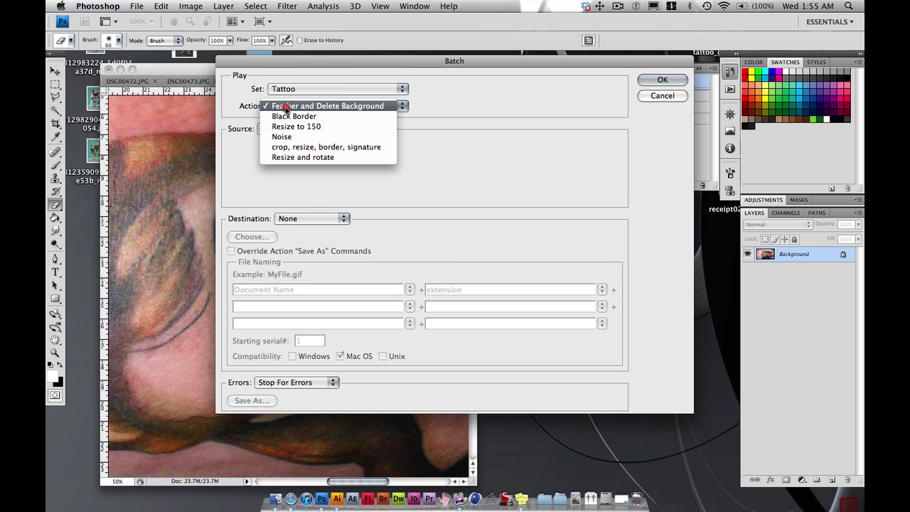
click(281, 157)
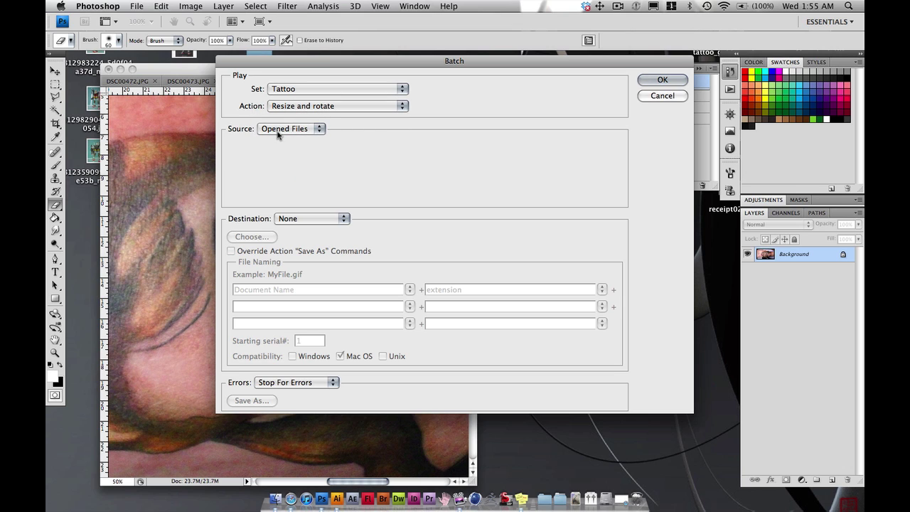
click(293, 131)
click(289, 131)
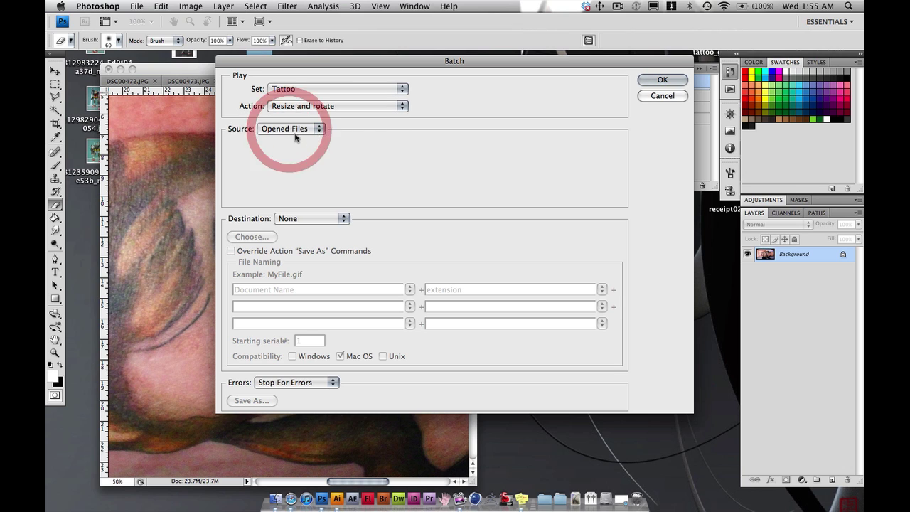
click(319, 129)
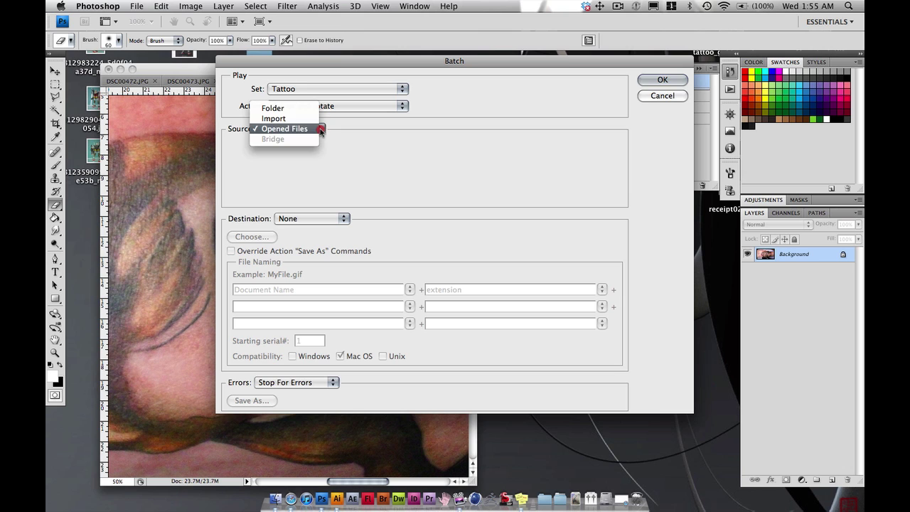
click(276, 109)
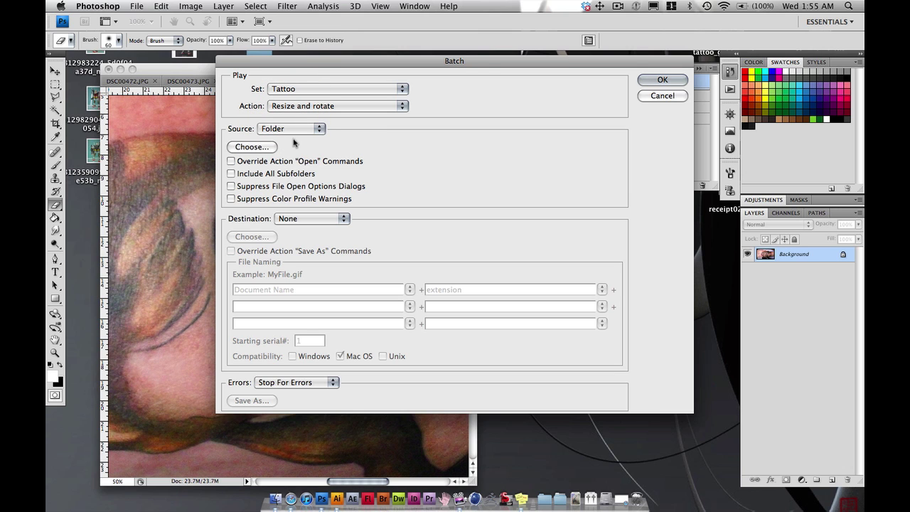
click(268, 146)
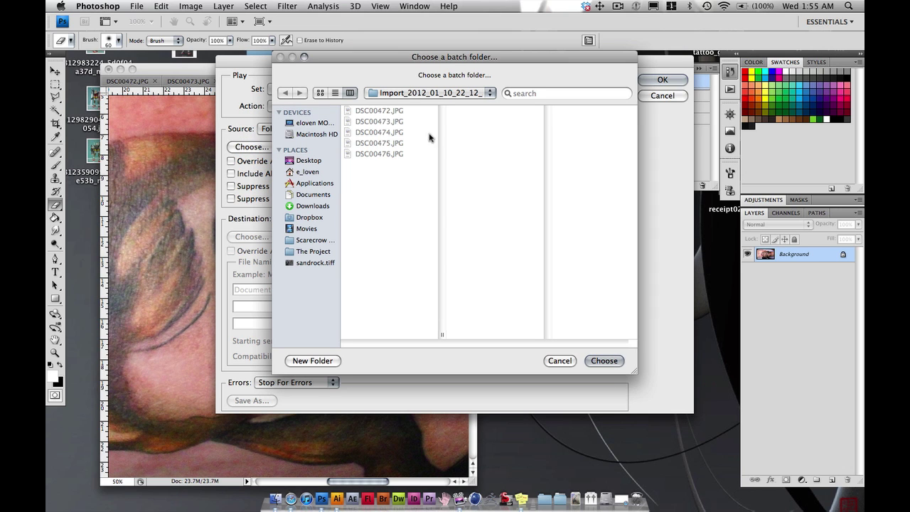
click(562, 361)
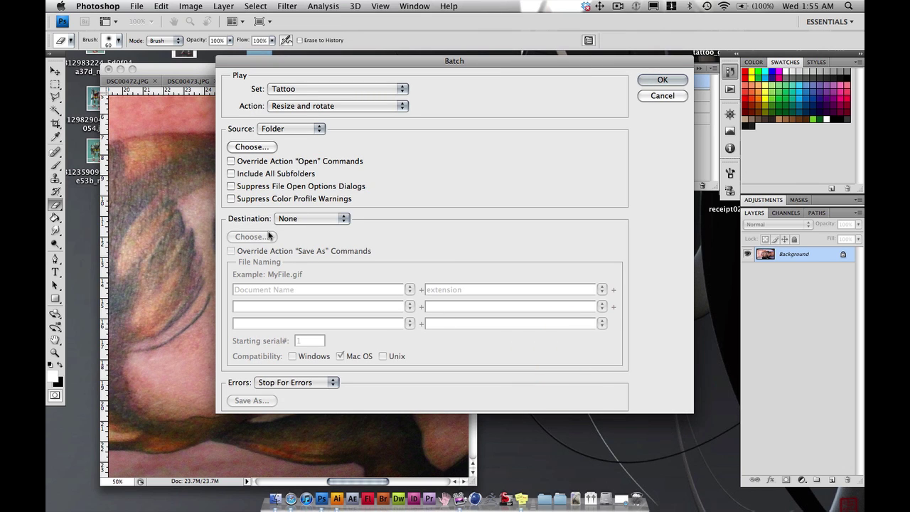
Set the batch source to Opened Files, leave the destination at None, and run the batch.
click(281, 131)
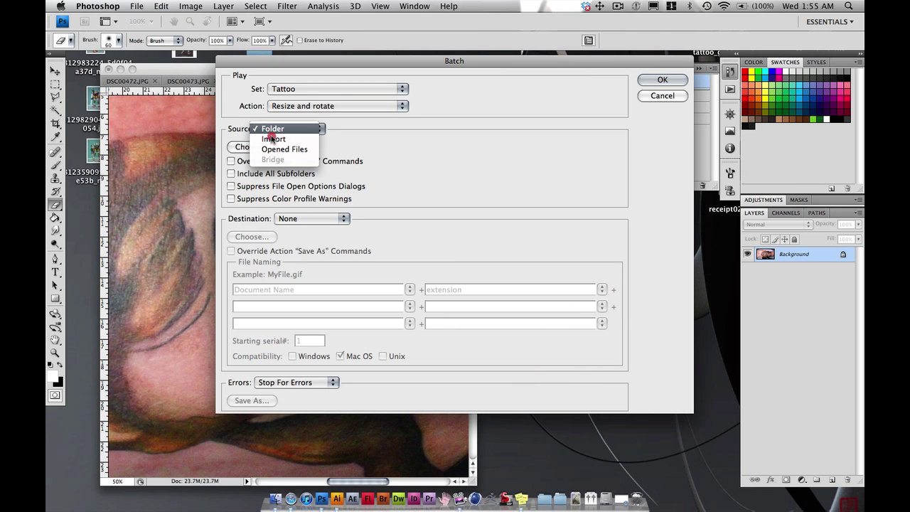
click(284, 148)
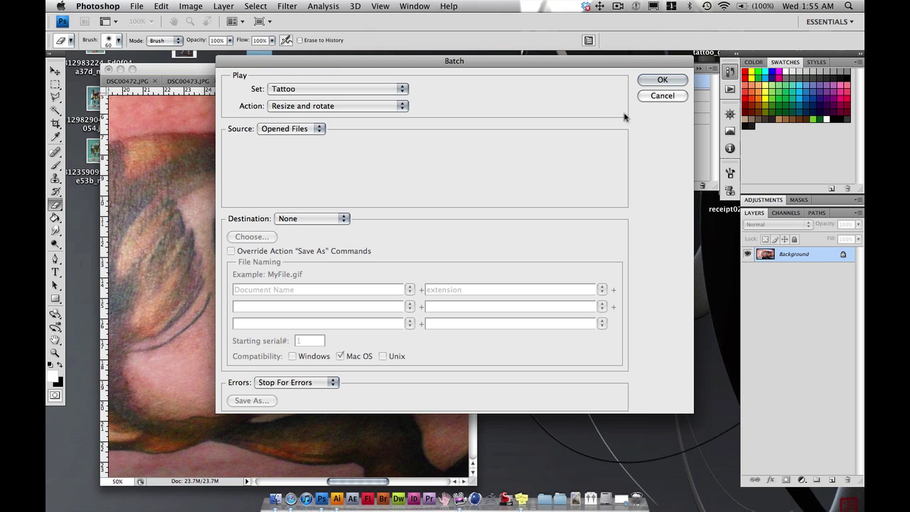
click(292, 221)
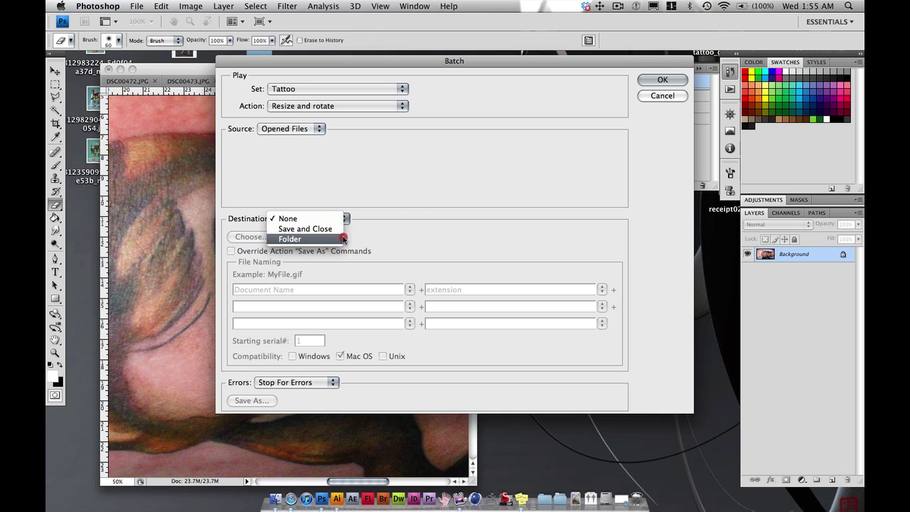
click(407, 193)
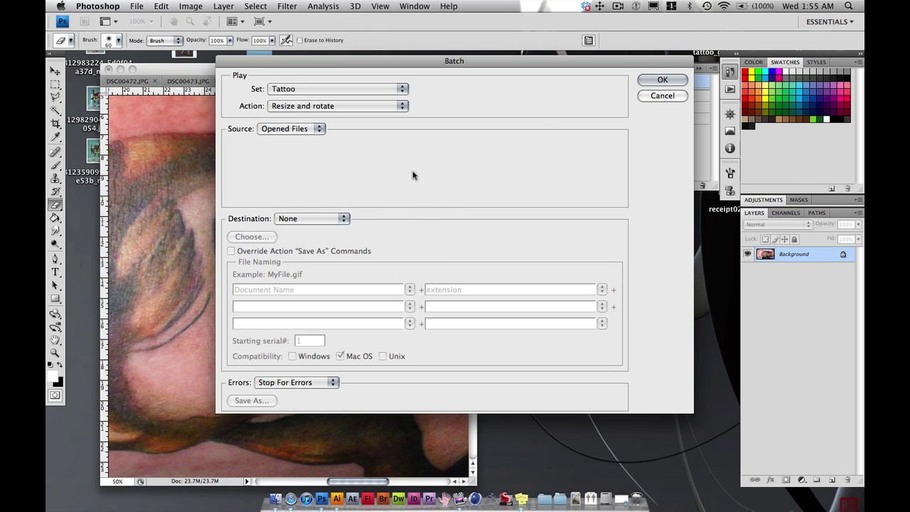
click(653, 80)
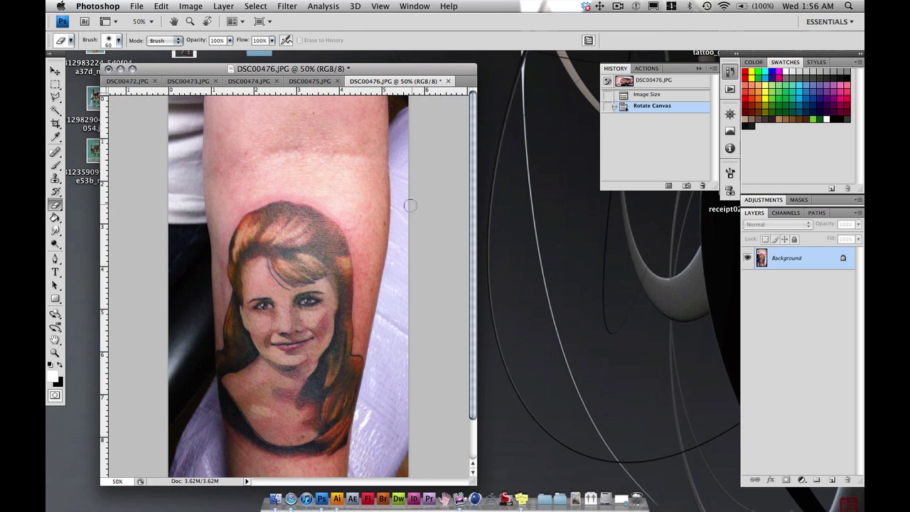
Look through the processed photos from DSC00475.JPG back to DSC00472.JPG to check their size and orientation.
click(315, 84)
click(258, 84)
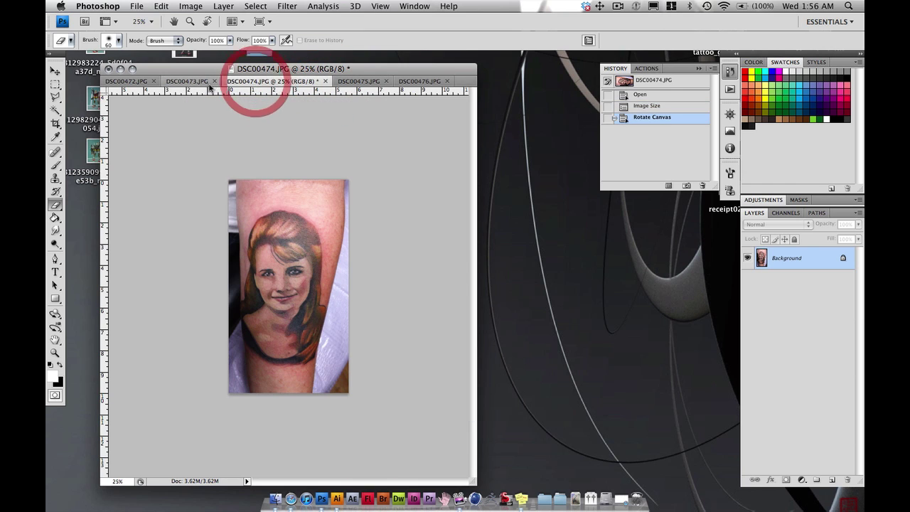
click(201, 81)
click(130, 82)
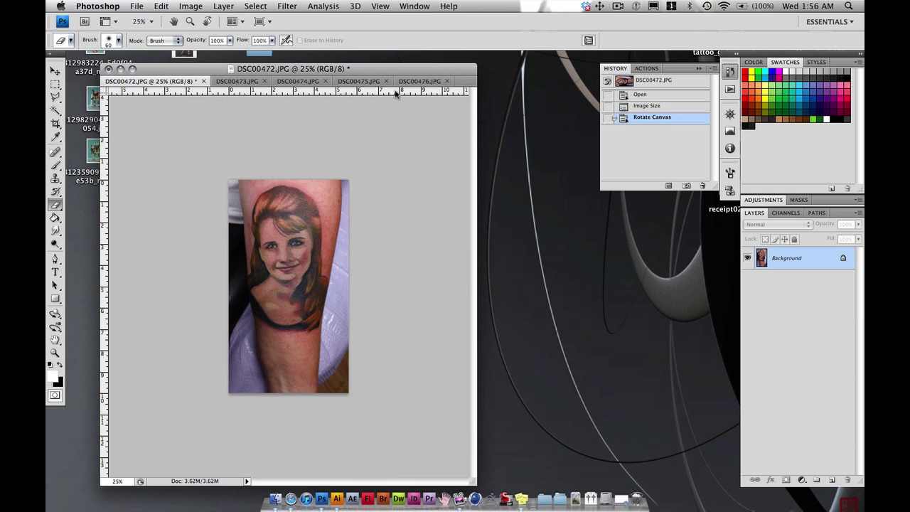
Examine the tattoo in DSC00476.JPG up close at 100% zoom.
click(416, 83)
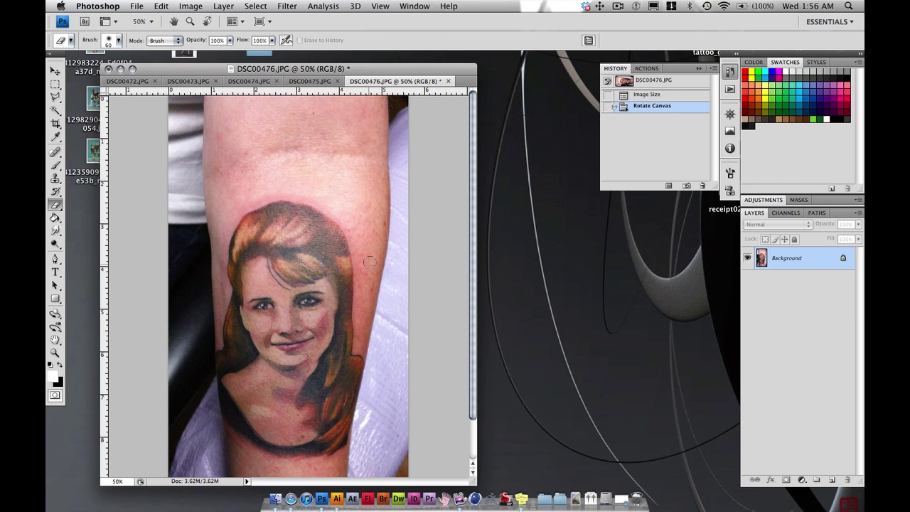
key(super)
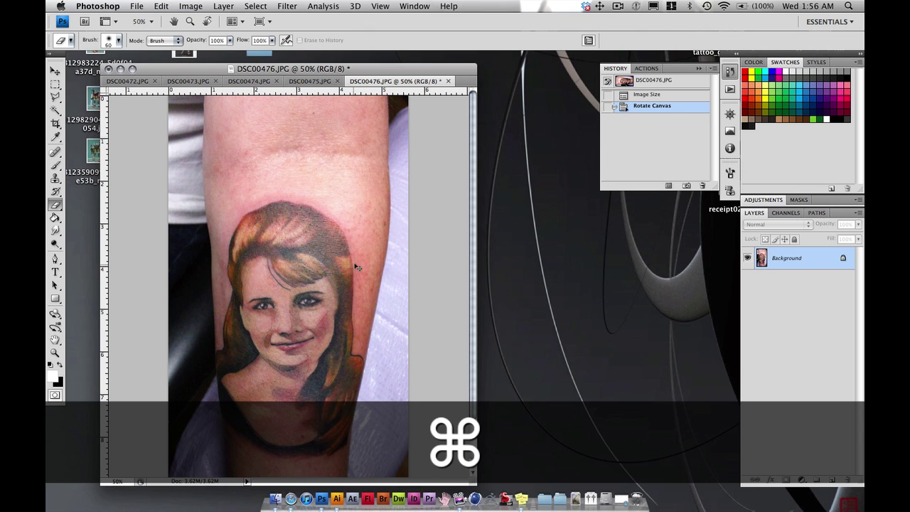
key(super+equal)
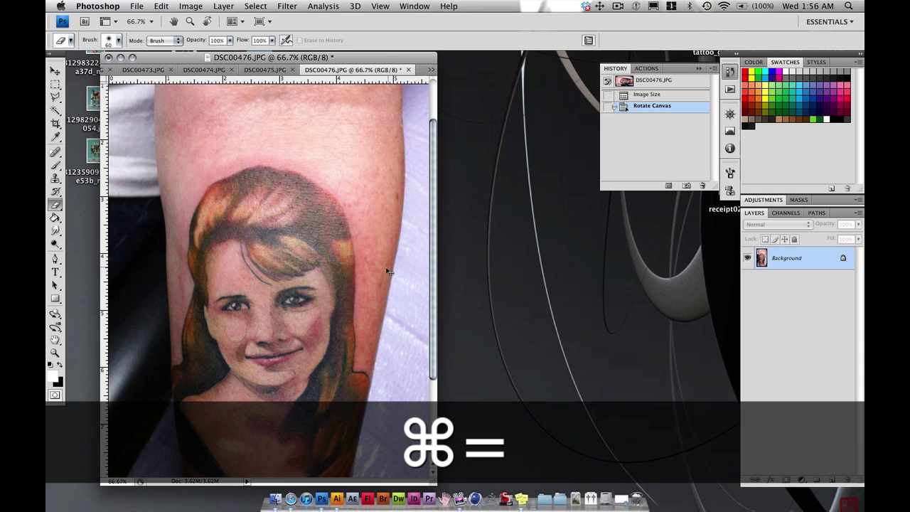
key(super+equal)
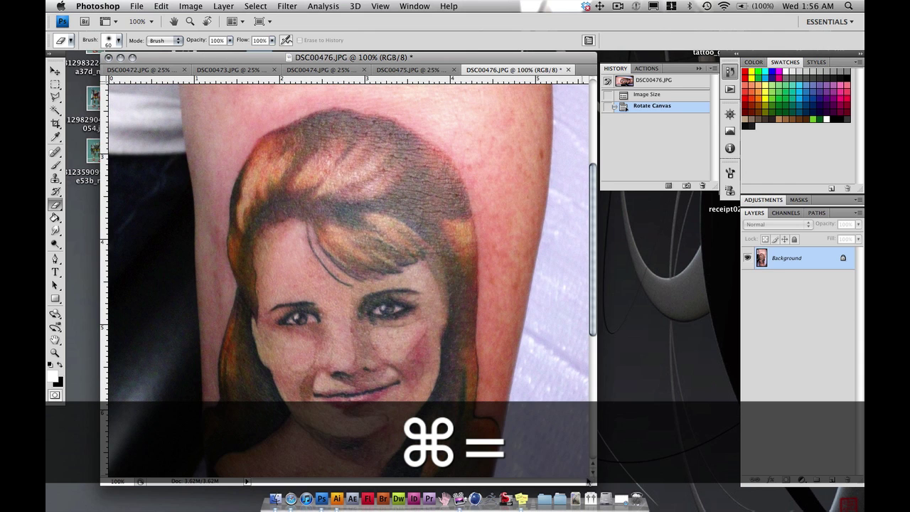
drag(596, 485, 567, 478)
key(space)
drag(459, 289, 448, 263)
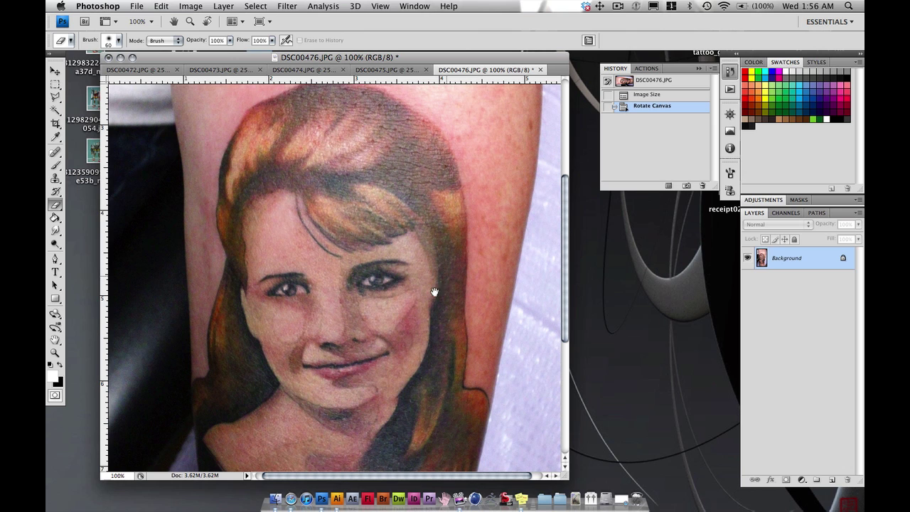
key(super+minus)
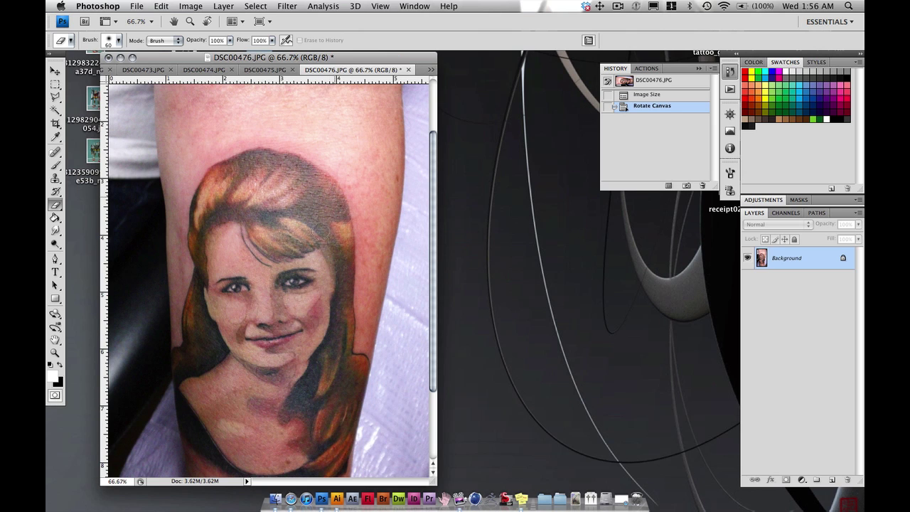
Inspect the tattoo detail in DSC00475.JPG at 100% zoom, from the hair down to the shoulders.
click(265, 74)
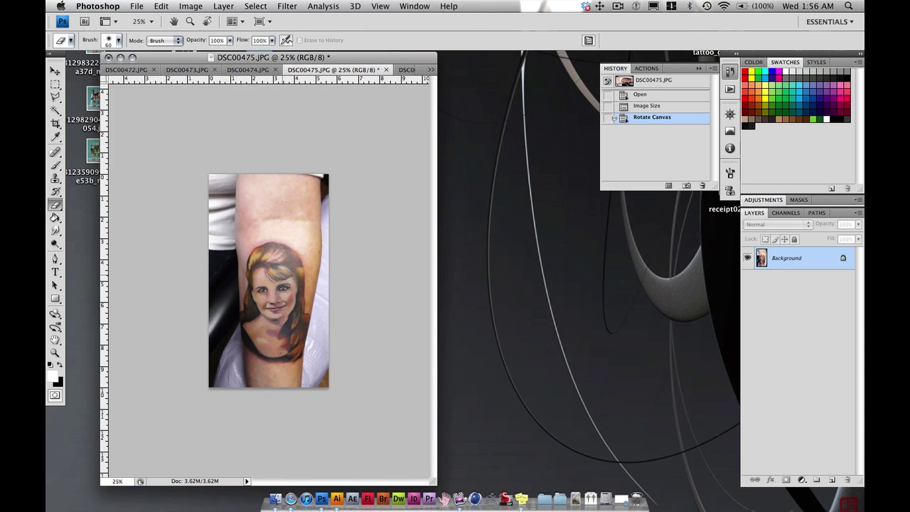
key(super+equal)
key(super+equal)
key(super+equal)
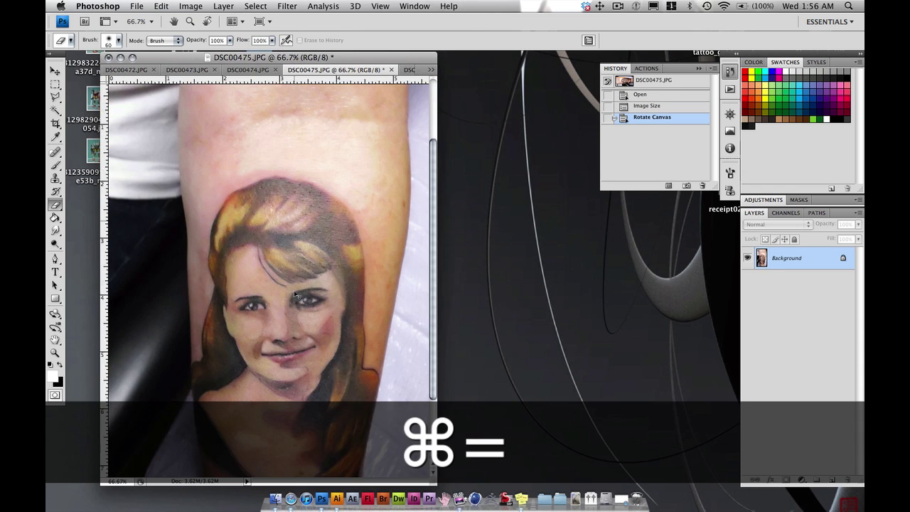
key(super+equal)
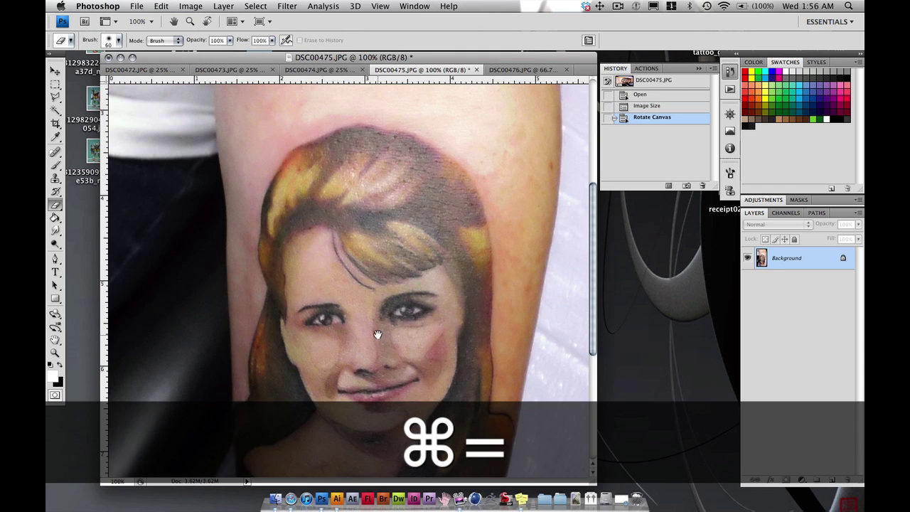
drag(377, 334, 370, 263)
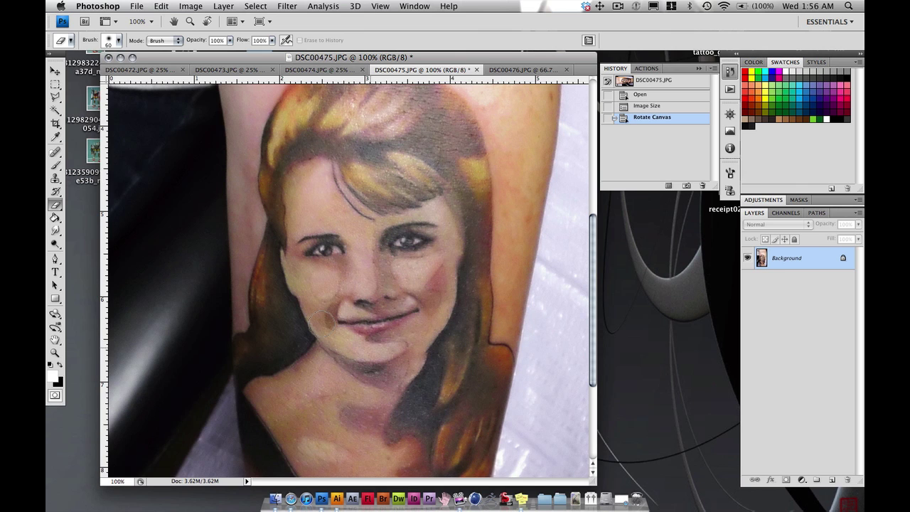
scroll(392, 291, down, 5)
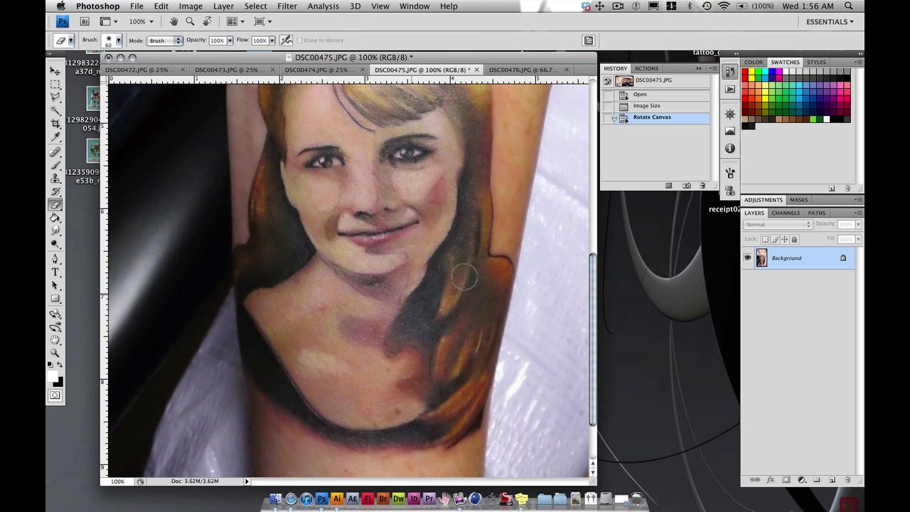
Compare the portrait in DSC00475.JPG with the one in DSC00476.JPG, from the hair down to the shoulders.
scroll(419, 231, up, 7)
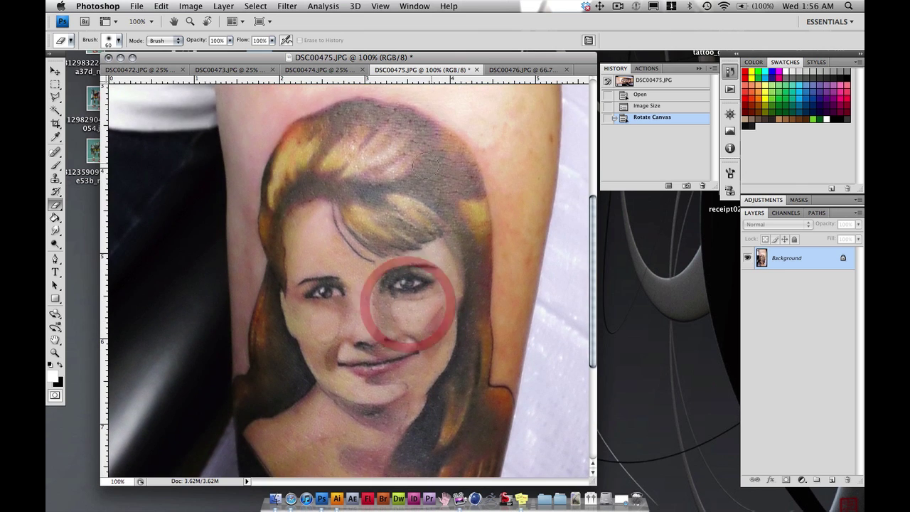
click(516, 69)
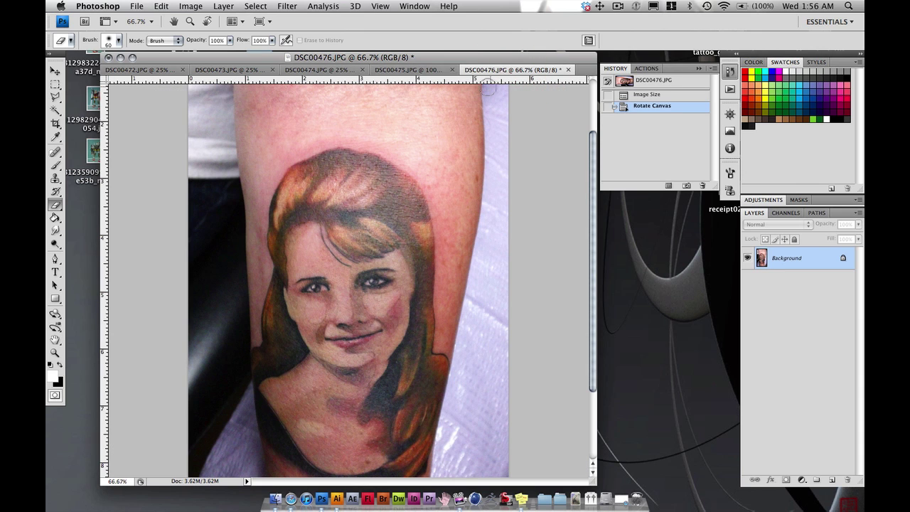
click(447, 72)
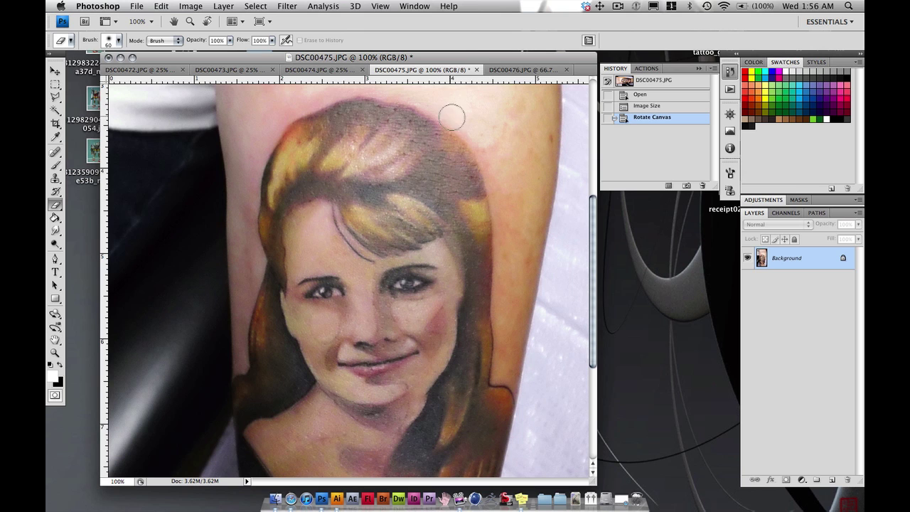
Close DSC00475.JPG, saving its changes.
click(476, 70)
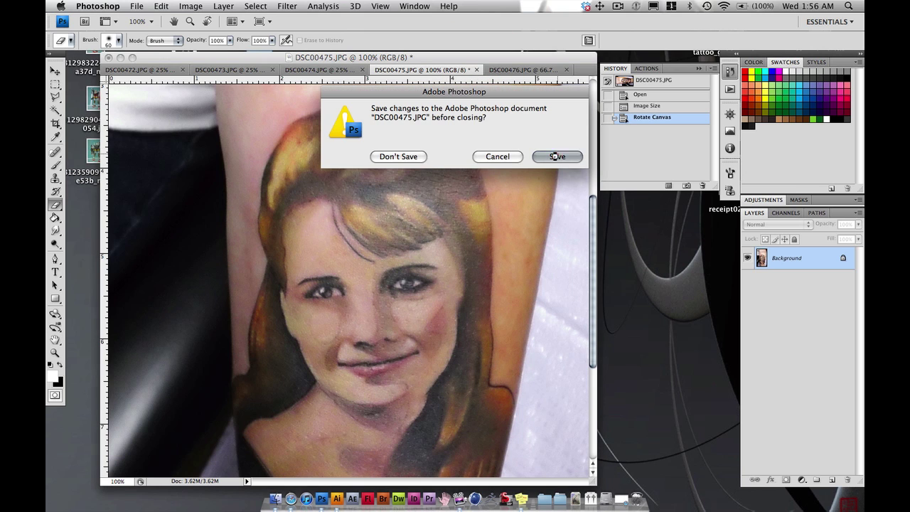
click(555, 156)
click(523, 142)
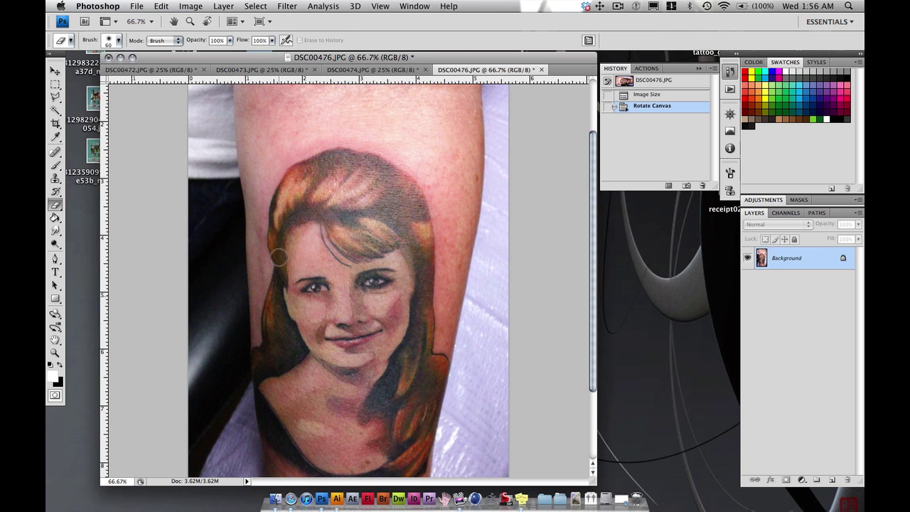
Examine the tattoo in DSC00474.JPG and in DSC00476.JPG at 100% zoom.
click(366, 71)
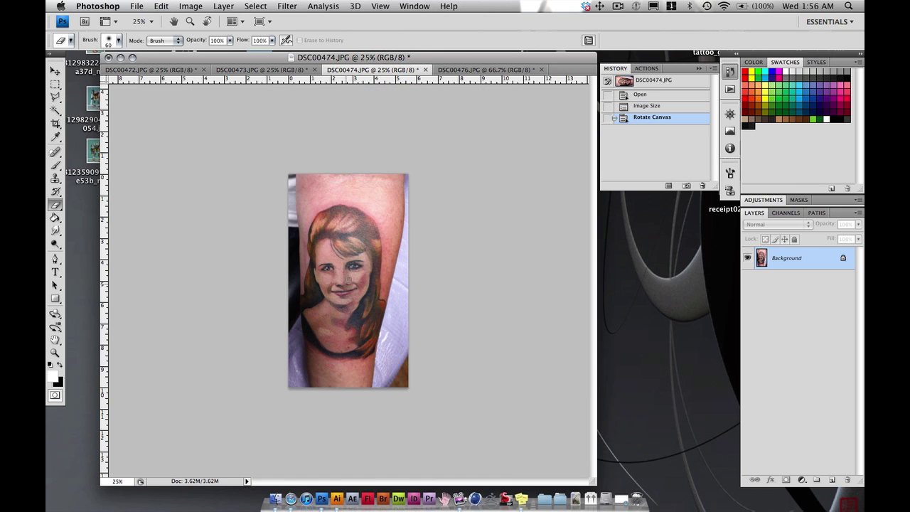
key(super+equal)
key(super+equal)
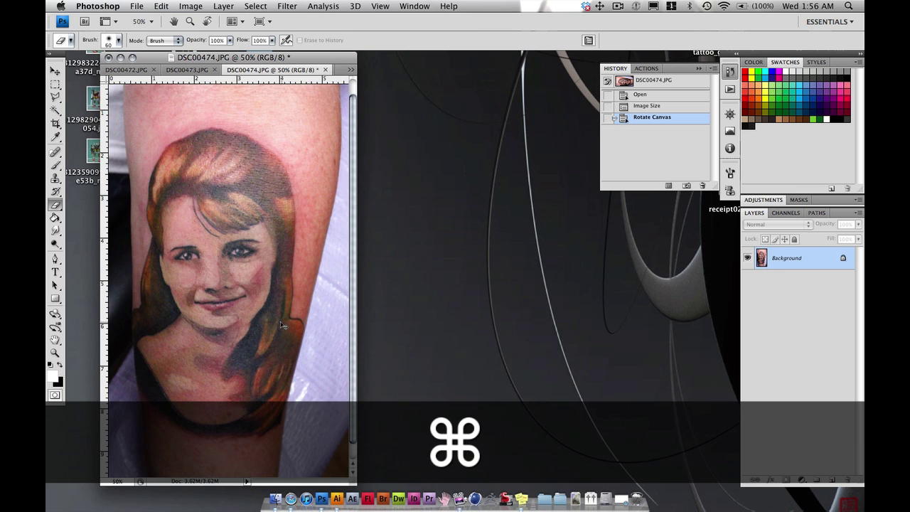
key(super+equal)
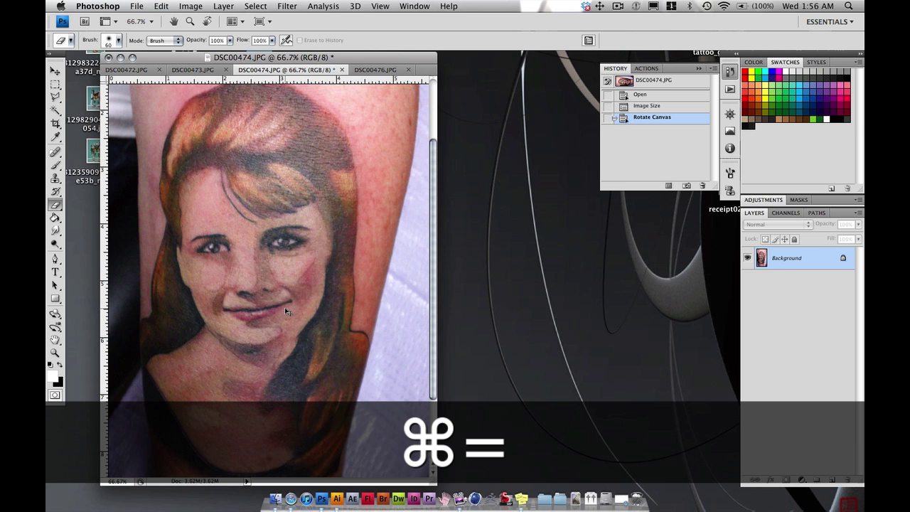
key(super+equal)
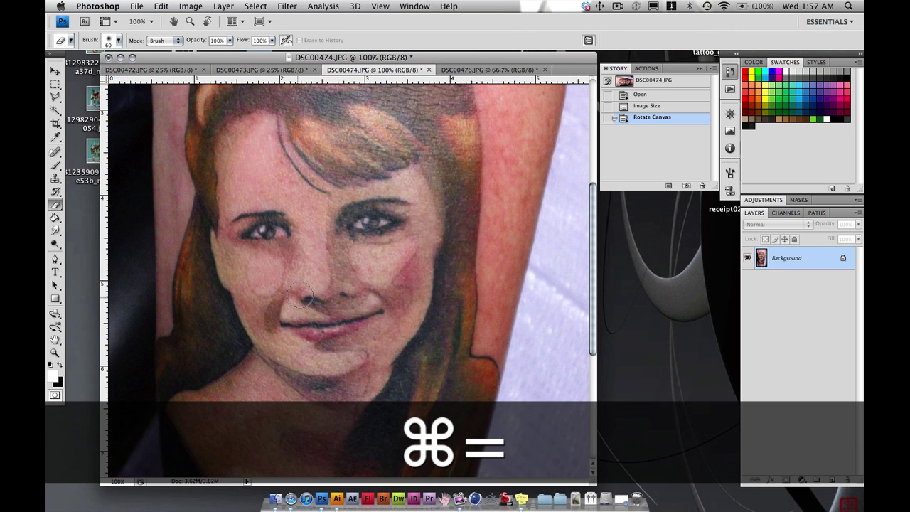
click(478, 70)
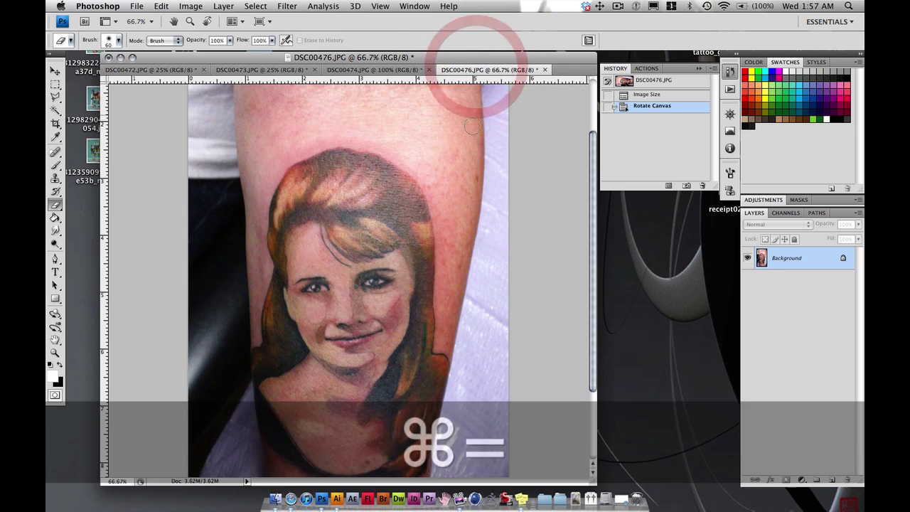
key(super+equal)
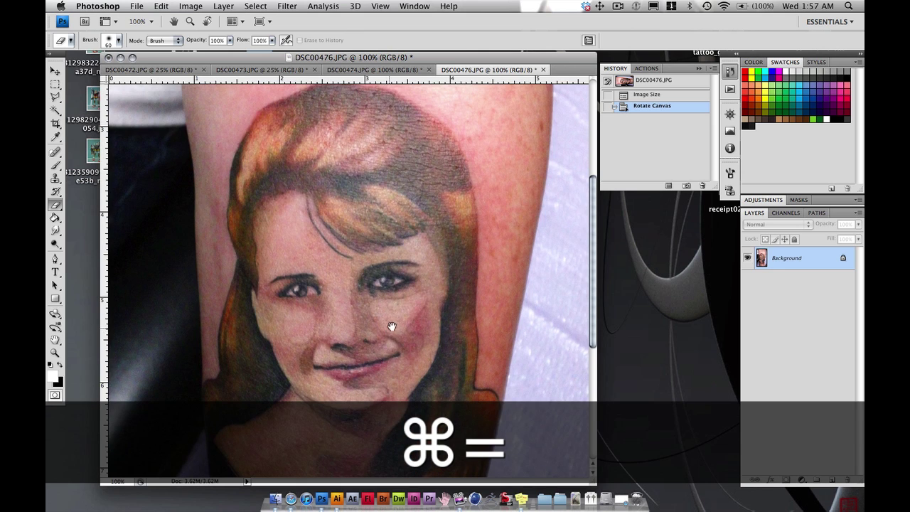
drag(392, 320, 420, 287)
Float DSC00476.JPG in its own window, collapse the History panel, and place the window beside the one holding DSC00474.JPG.
drag(461, 72, 354, 59)
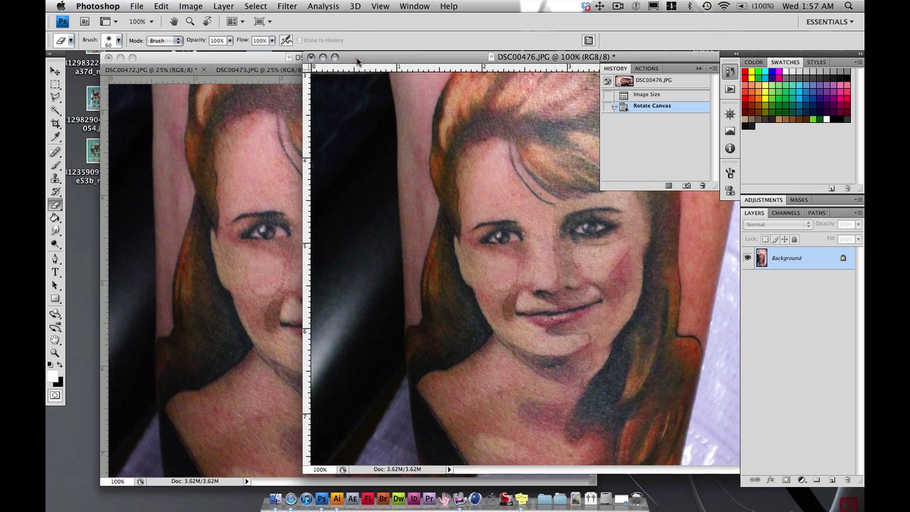
click(699, 70)
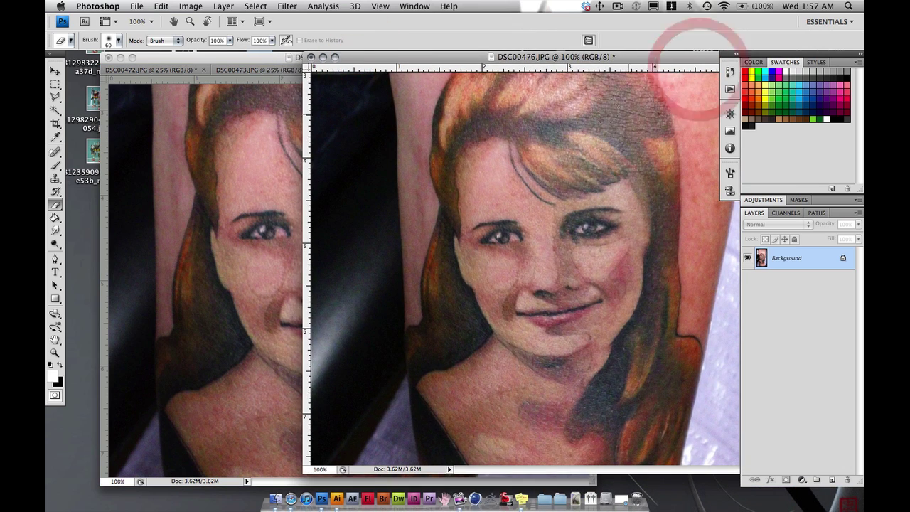
drag(596, 58, 569, 62)
click(260, 246)
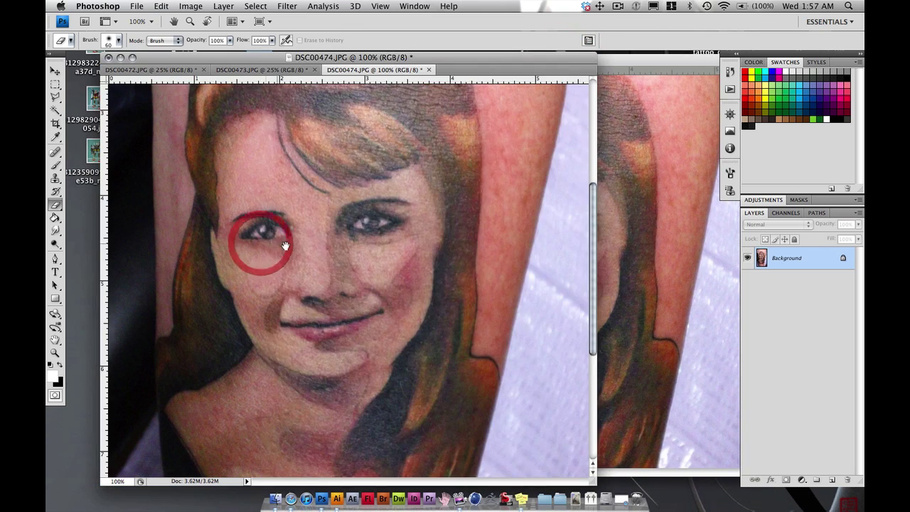
scroll(258, 240, down, 2)
drag(238, 63, 200, 63)
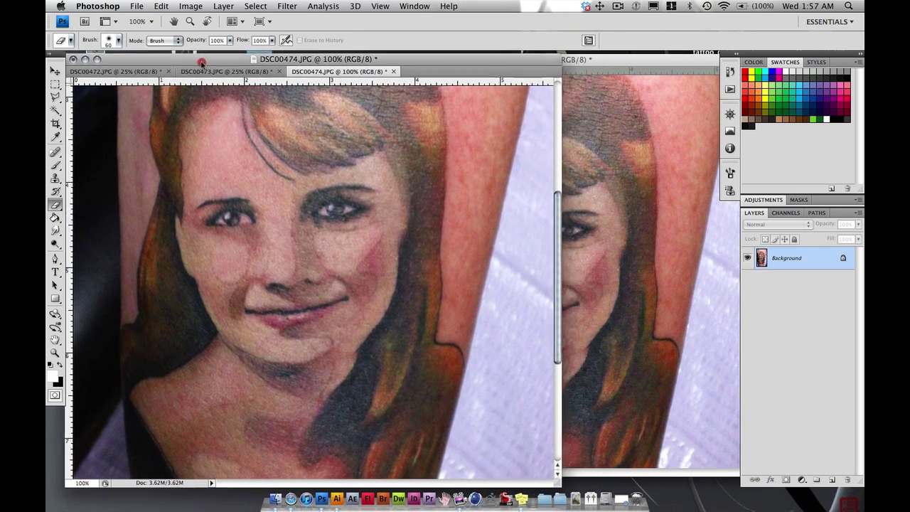
click(577, 62)
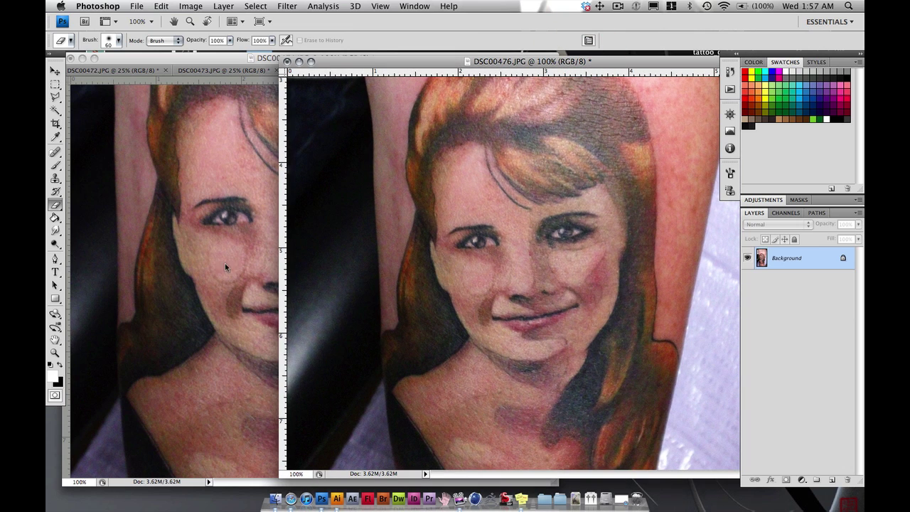
Compare the tattoo in DSC00474.JPG at 66.7% zoom with DSC00476.JPG at 100%, from the hair to the shoulders.
click(227, 122)
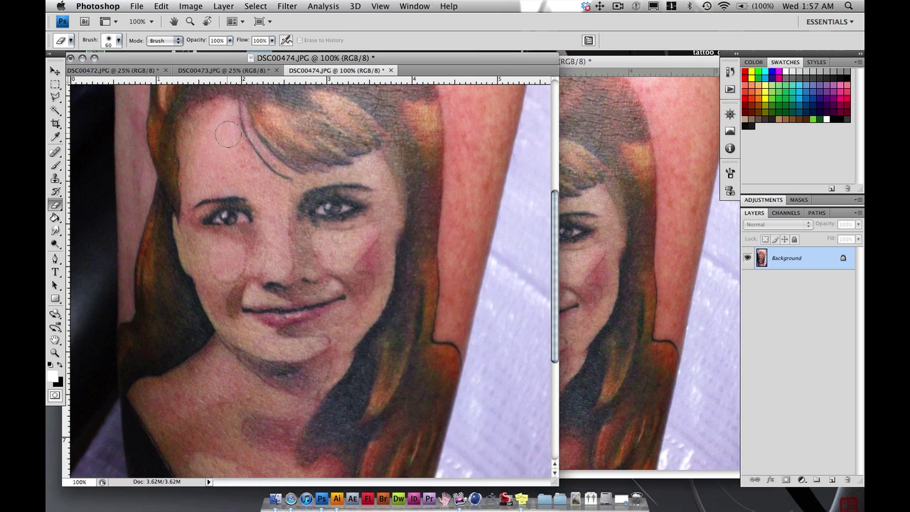
key(super+minus)
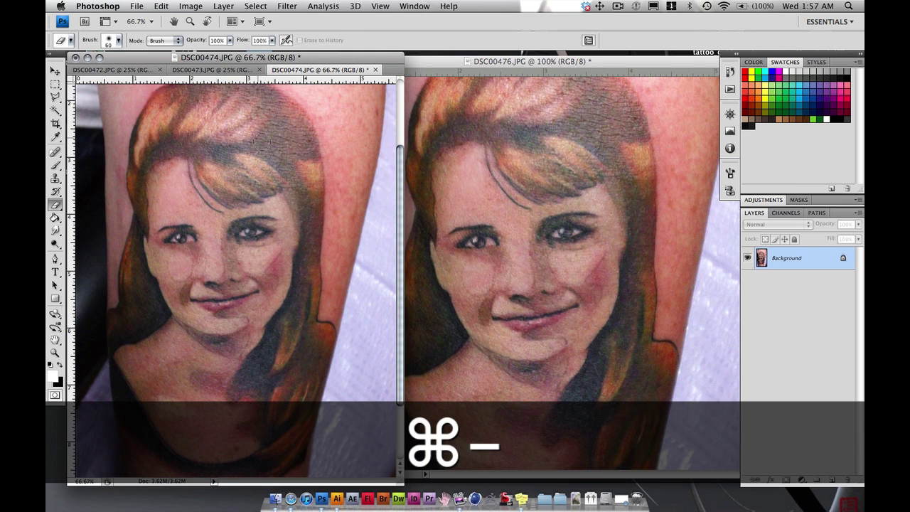
key(super+z)
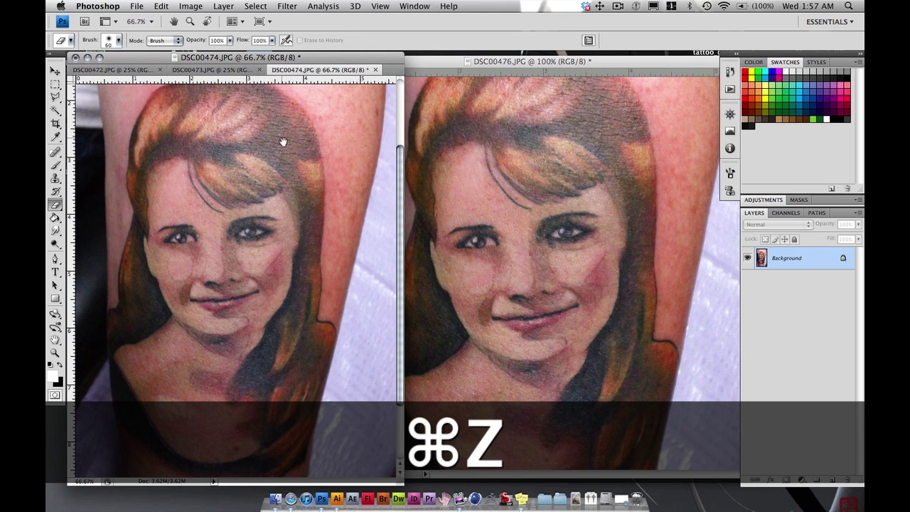
scroll(283, 142, up, 1)
scroll(325, 203, down, 5)
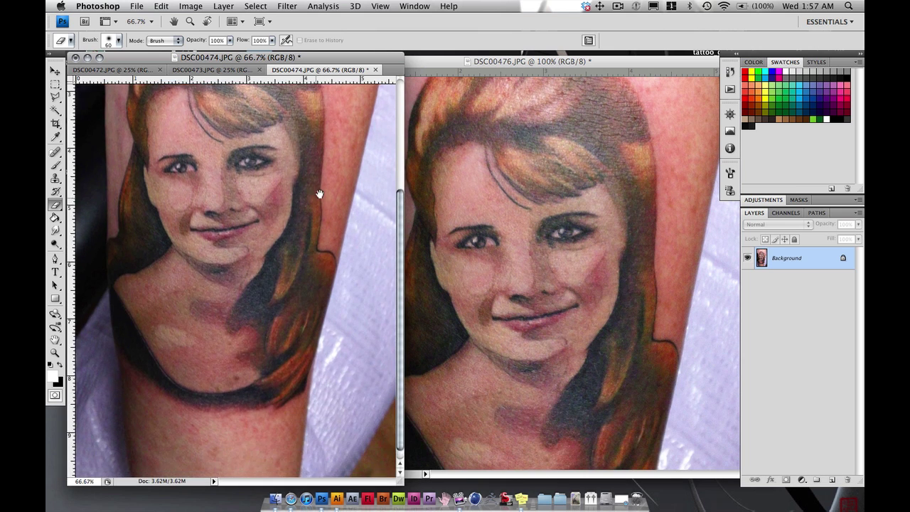
scroll(321, 213, up, 6)
click(555, 234)
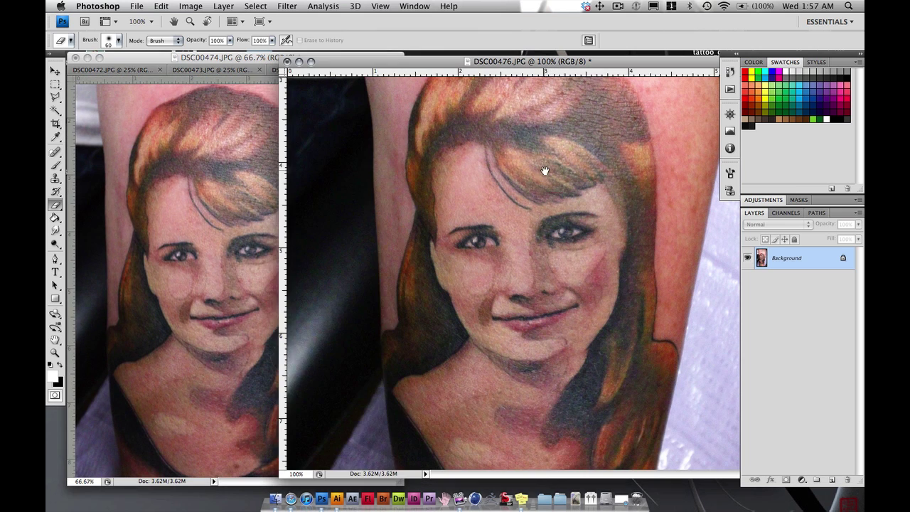
drag(544, 171, 555, 223)
key(h)
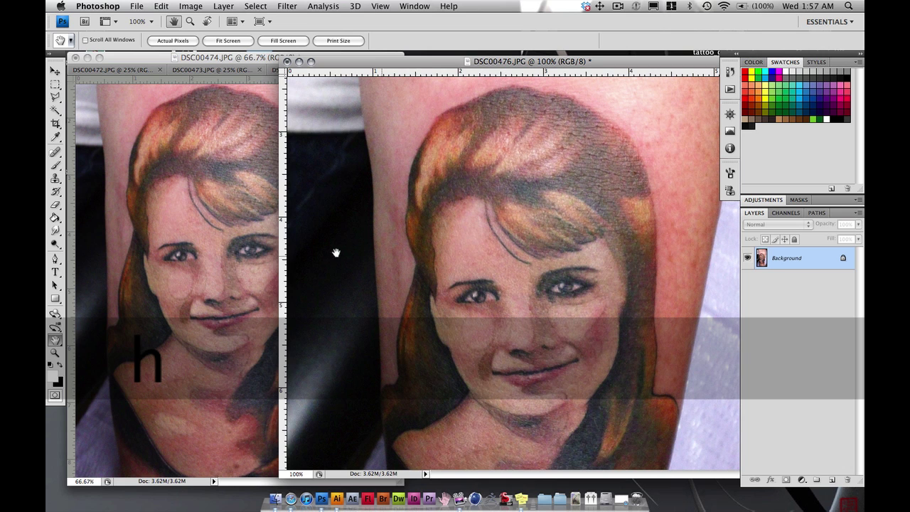
mouse_move(467, 290)
mouse_down()
mouse_move(478, 268)
mouse_move(473, 283)
mouse_up()
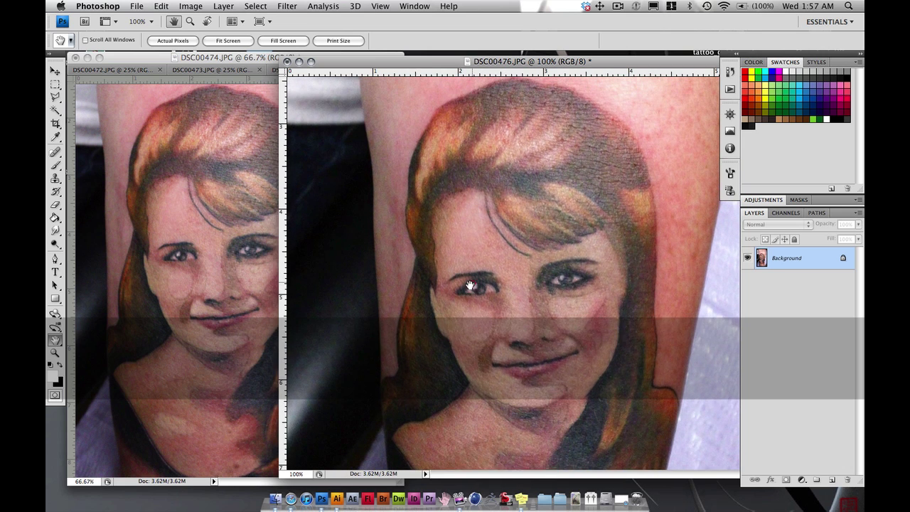
click(214, 217)
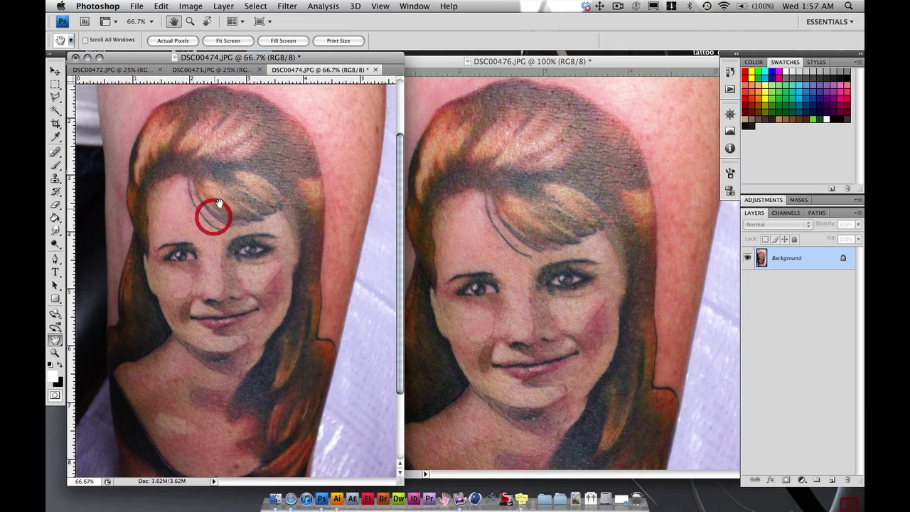
Inspect the tattoo in DSC00473.JPG at 100% zoom, from the hair down to the chest.
click(218, 70)
key(super+equal)
key(super+equal)
key(super+equal)
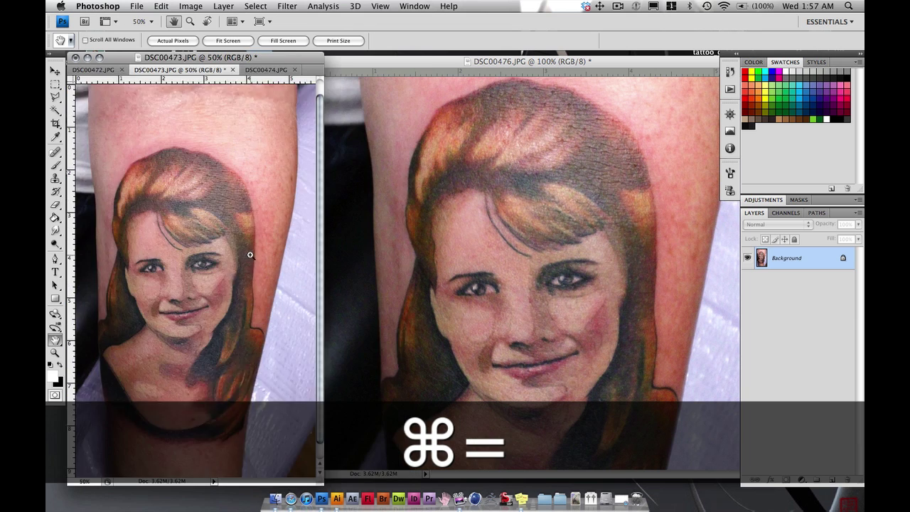
key(super+equal)
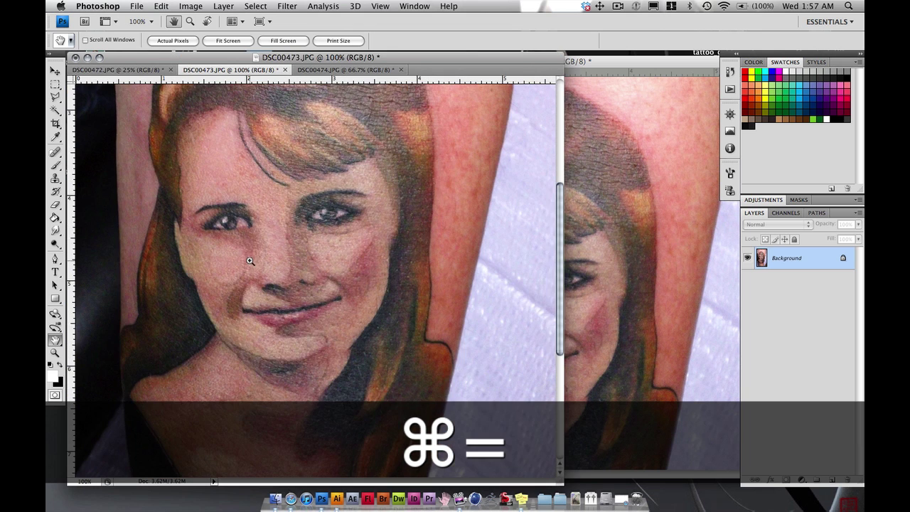
drag(264, 203, 260, 288)
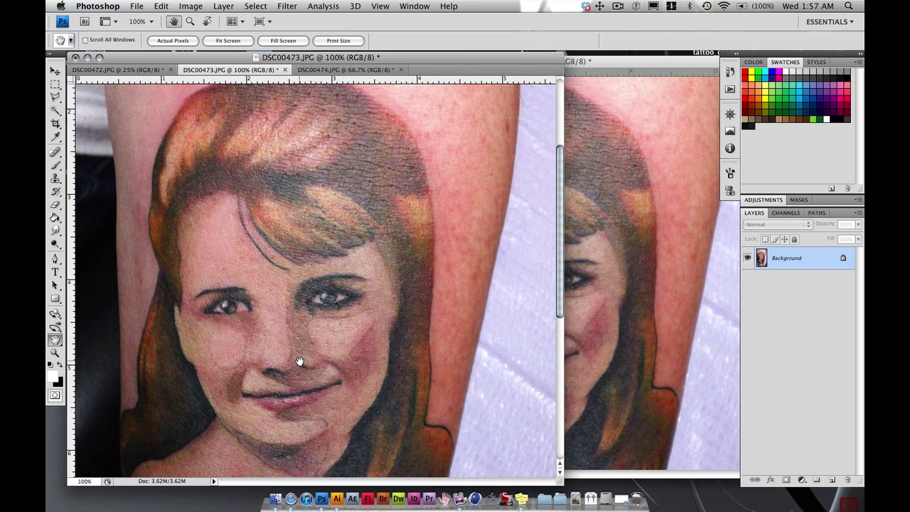
drag(301, 367, 315, 274)
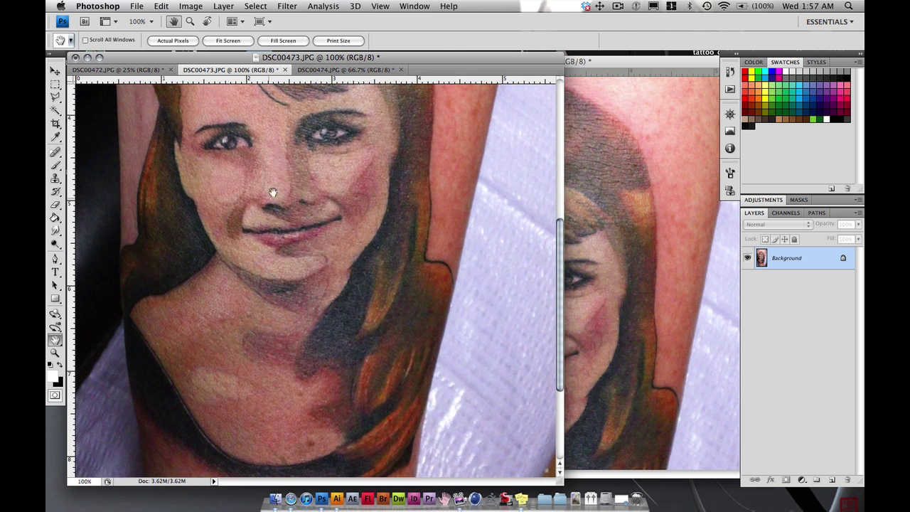
drag(270, 189, 280, 316)
Inspect the face and hair of the tattoo in DSC00472.JPG at 100% zoom.
click(129, 70)
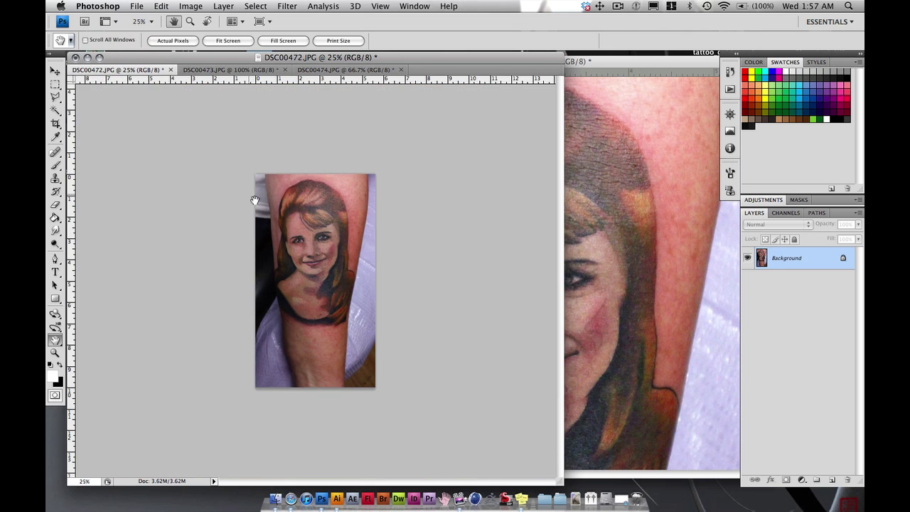
key(super+equal)
key(super+equal)
key(super+equal)
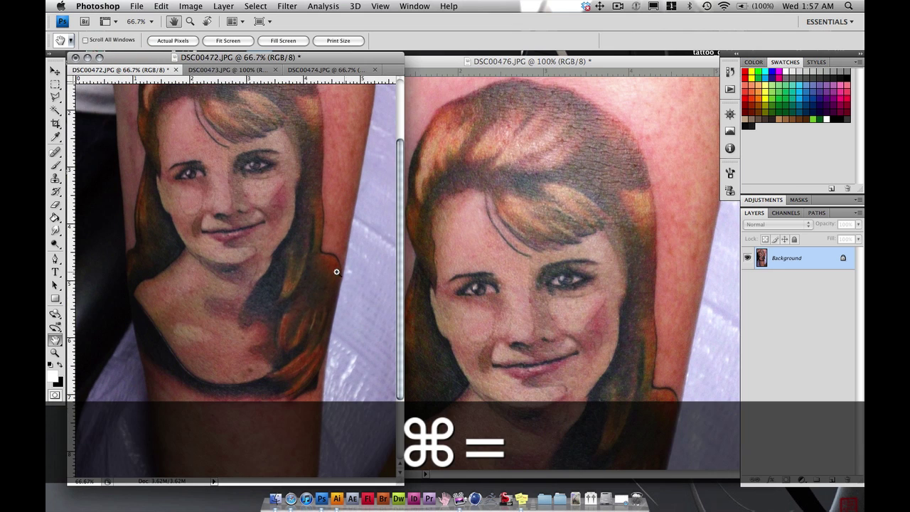
key(super+equal)
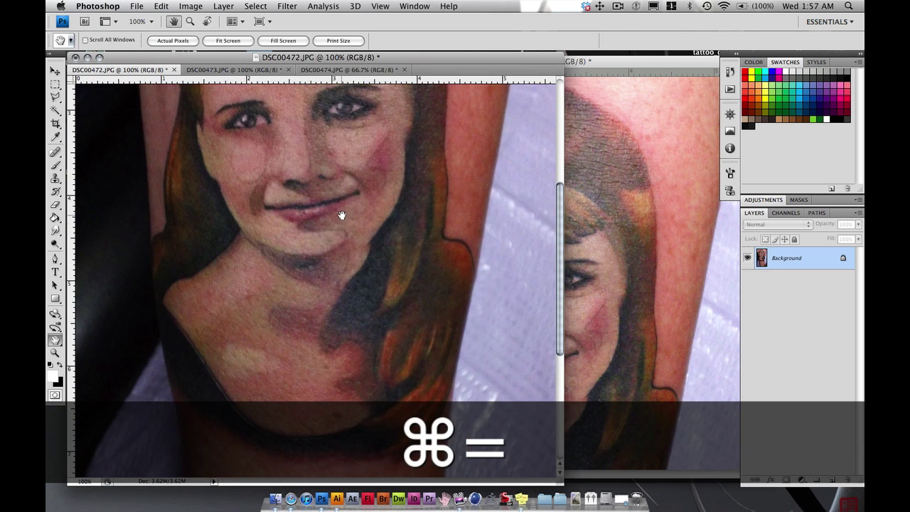
drag(342, 215, 339, 291)
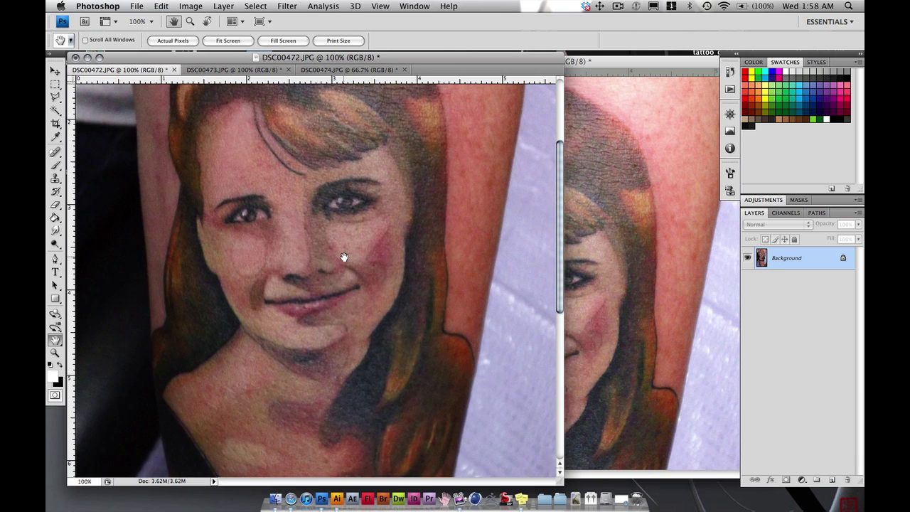
drag(345, 234, 339, 260)
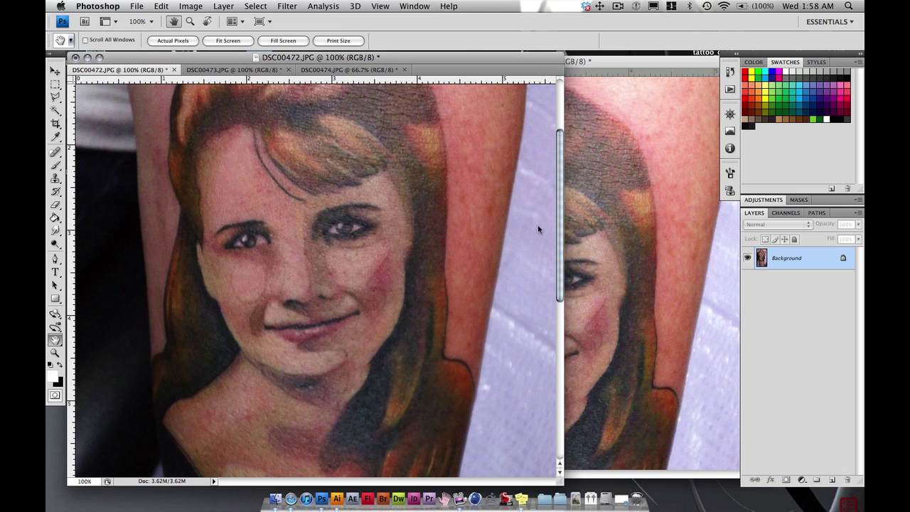
Separate DSC00472.JPG and DSC00474.JPG into their own floating windows and tile all four photo windows.
click(421, 7)
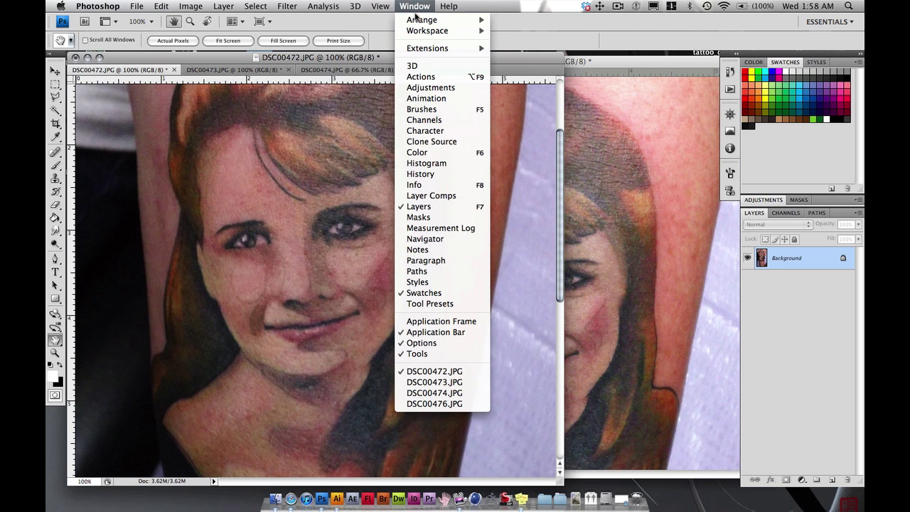
mouse_move(418, 21)
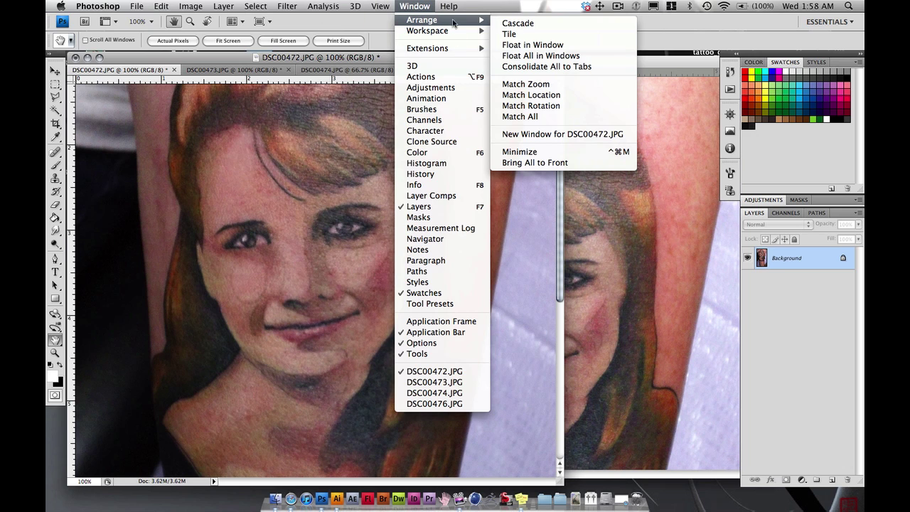
click(507, 34)
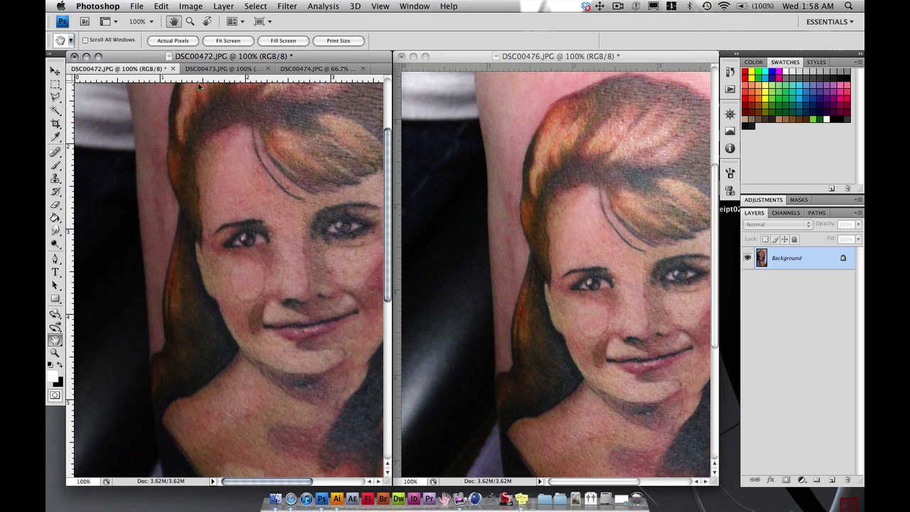
drag(143, 71, 405, 83)
drag(202, 71, 246, 95)
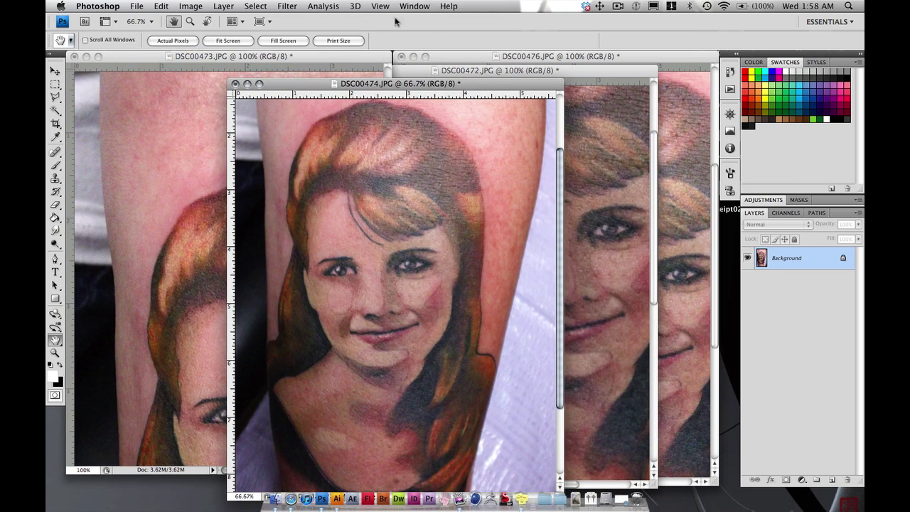
click(414, 7)
mouse_move(434, 20)
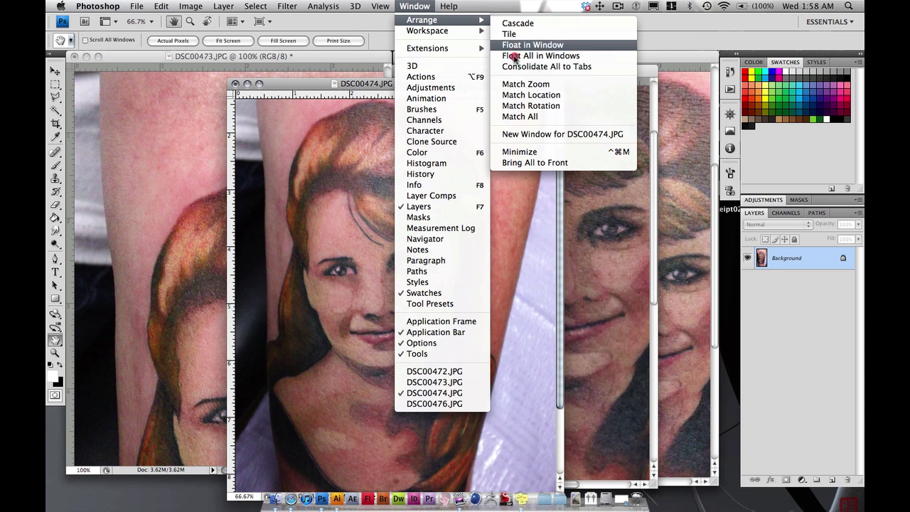
click(508, 34)
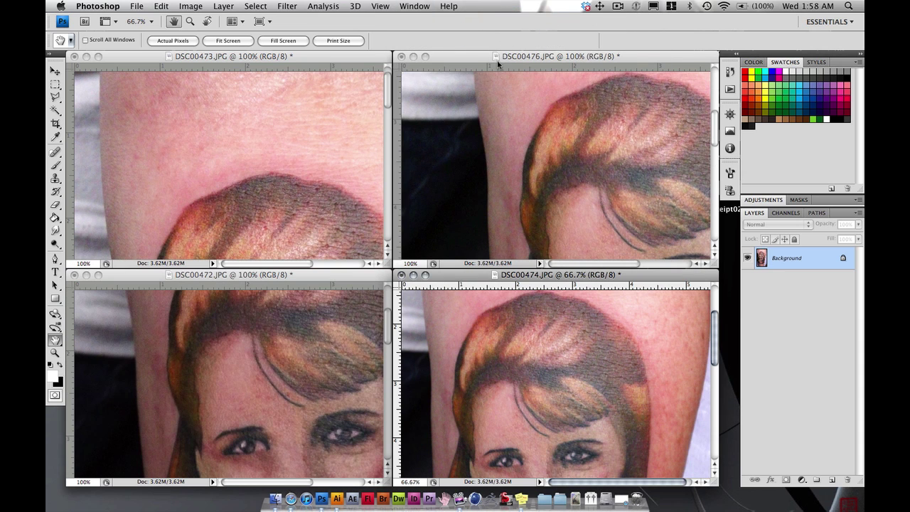
Compare the face of the tattoo across all four tiled photos.
click(331, 216)
drag(331, 216, 309, 151)
click(267, 360)
drag(295, 396, 247, 349)
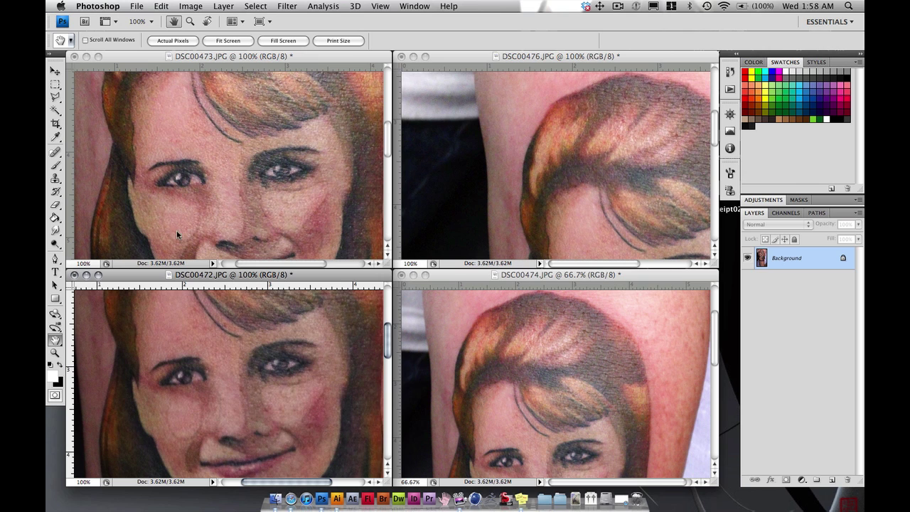
drag(520, 365, 505, 165)
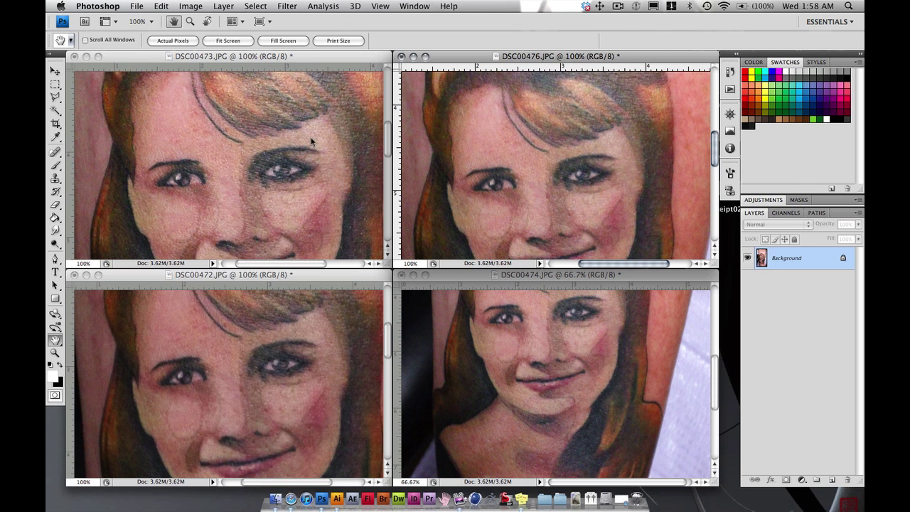
Inspect the tattoo from face to shoulders in DSC00473.JPG and compare the hair in DSC00476.JPG and DSC00474.JPG.
drag(313, 143, 302, 178)
drag(293, 231, 230, 190)
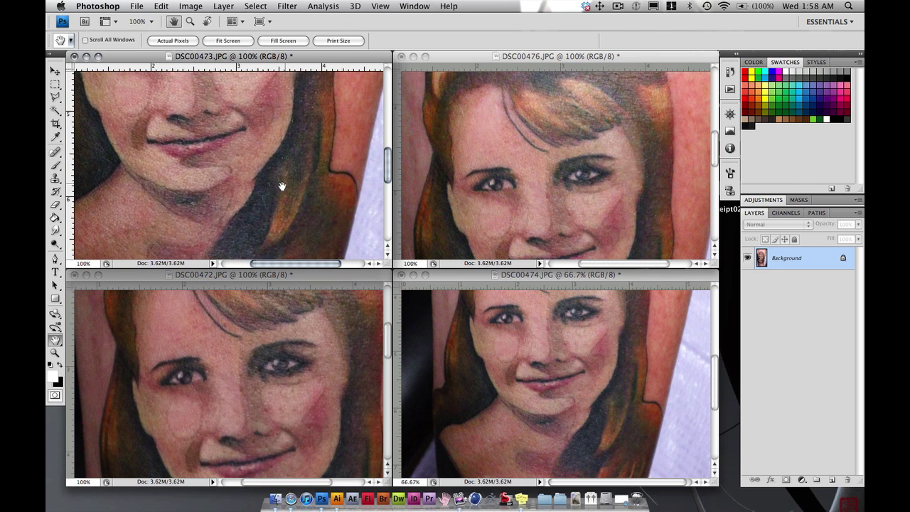
drag(281, 128, 264, 213)
click(505, 192)
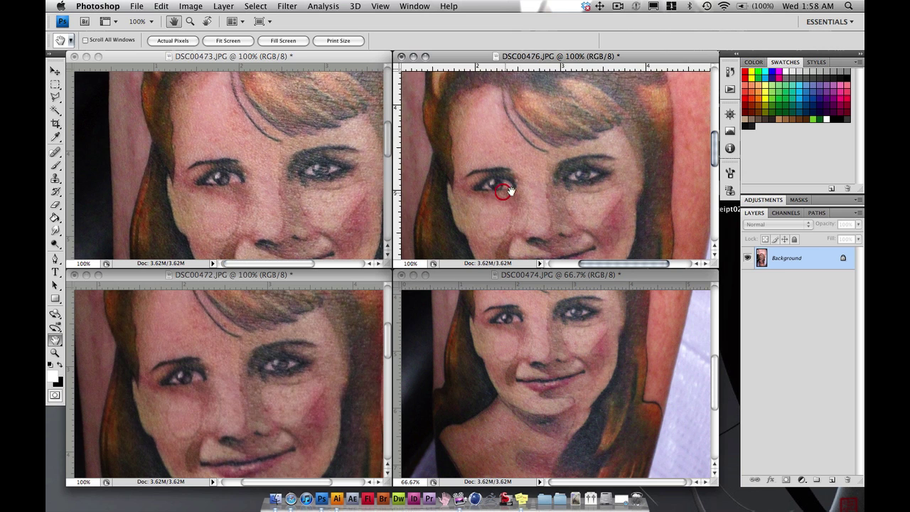
drag(533, 167, 552, 201)
click(510, 358)
drag(510, 357, 505, 426)
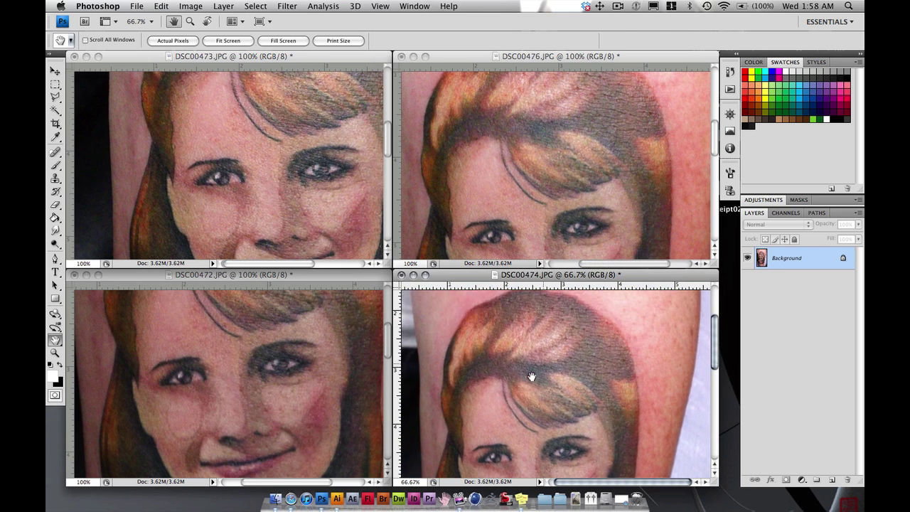
drag(533, 376, 535, 399)
click(500, 193)
drag(501, 193, 488, 209)
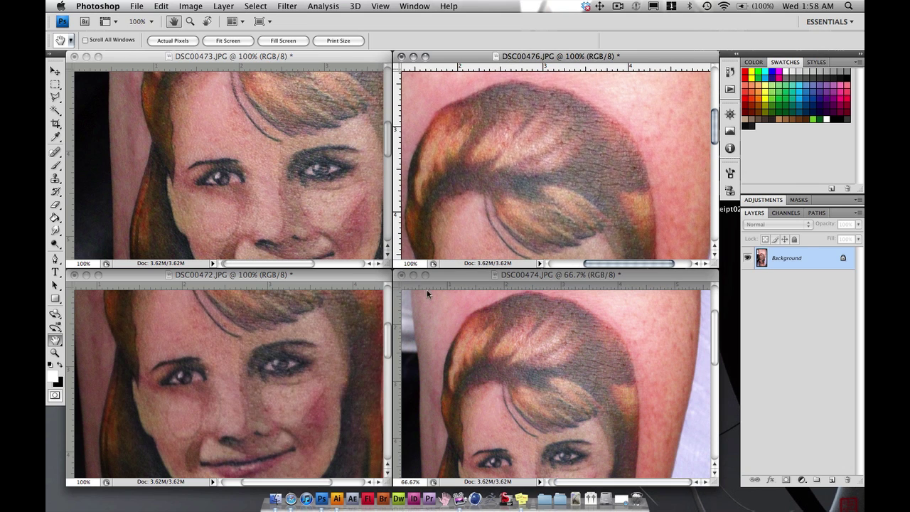
Close DSC00474.JPG, saving its changes as a baseline standard JPEG at quality 10.
click(402, 275)
click(553, 157)
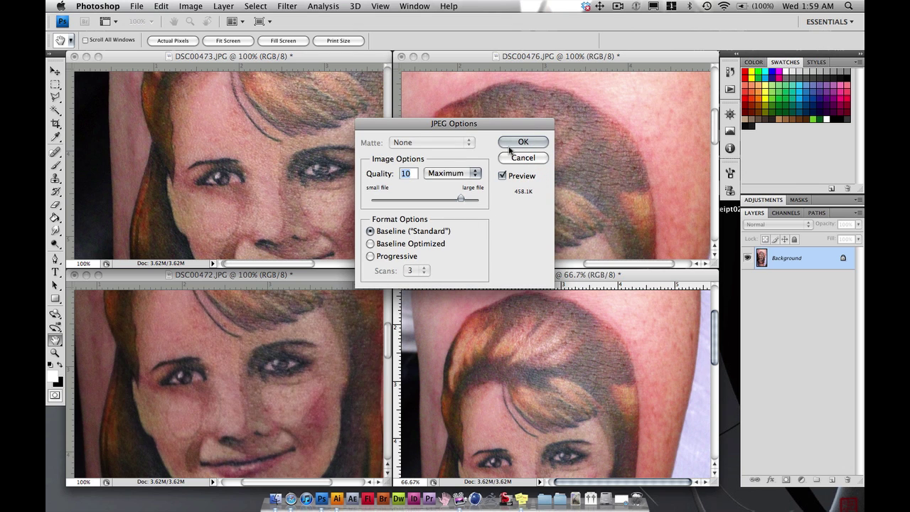
click(535, 141)
Check the face in DSC00472.JPG and close the photo without saving its changes.
click(297, 275)
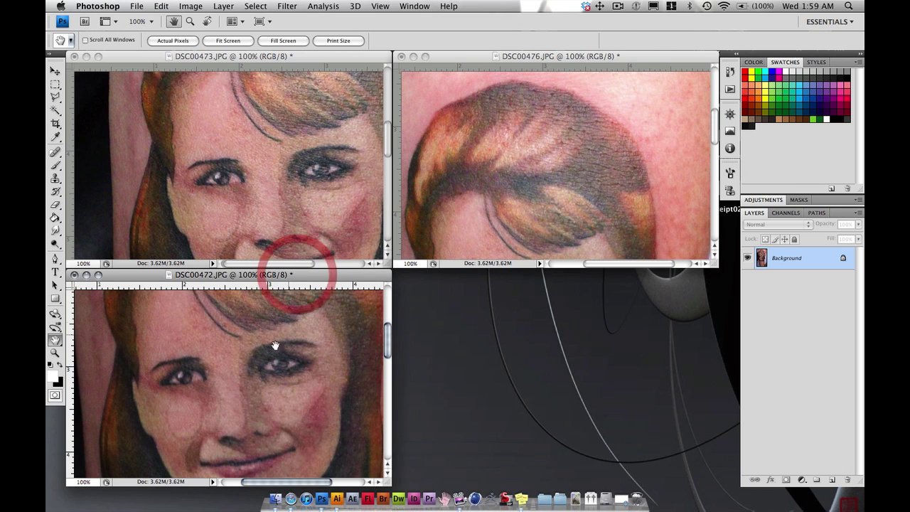
drag(289, 377, 303, 367)
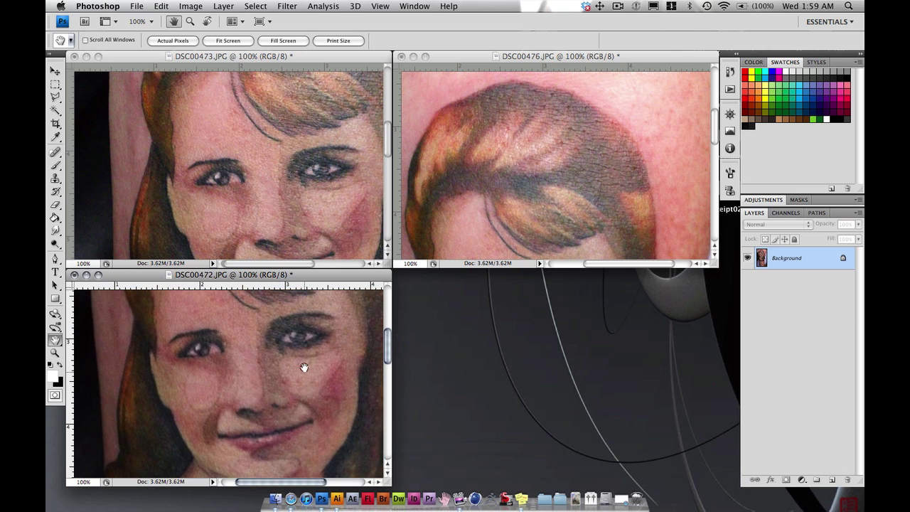
click(74, 275)
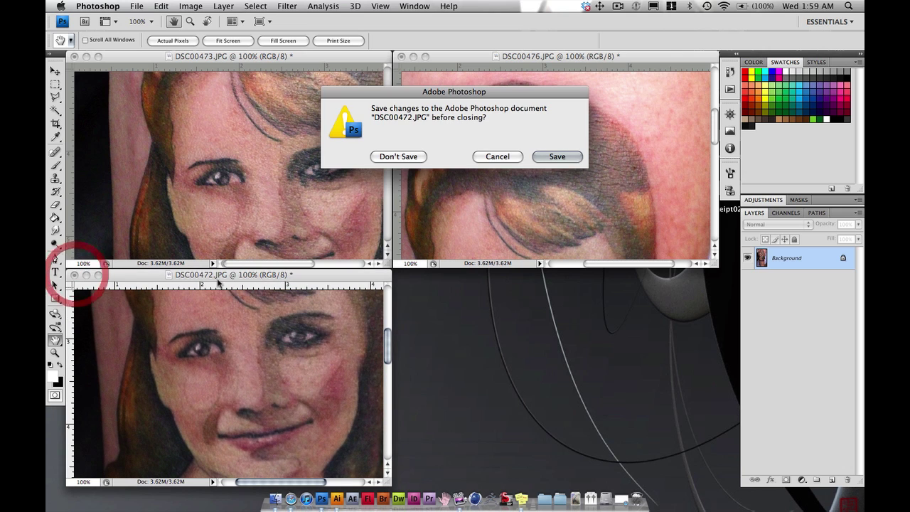
click(402, 156)
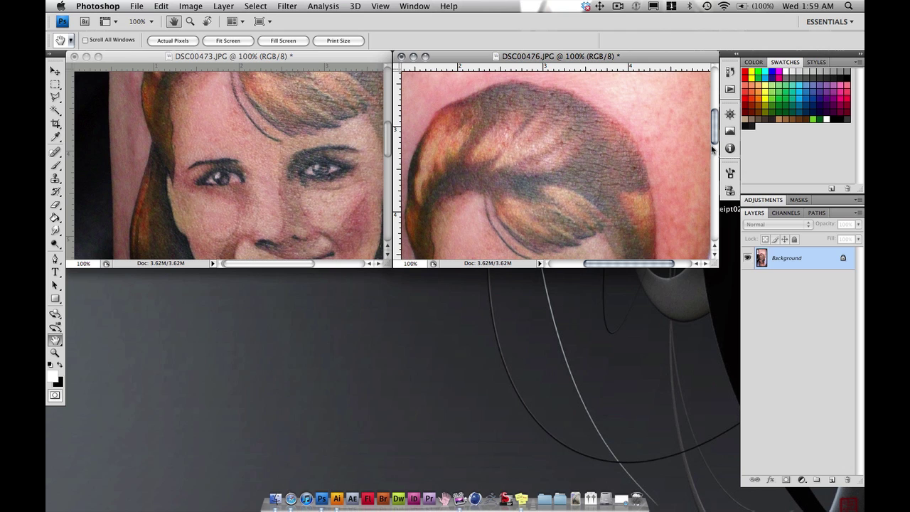
Try to open DSC00476.JPG again from the recently used files.
drag(715, 138, 715, 141)
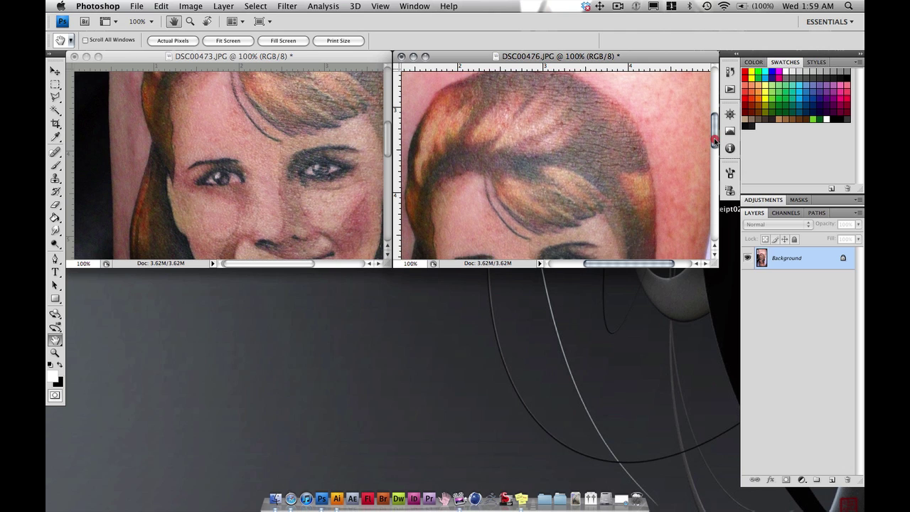
click(136, 7)
mouse_move(153, 64)
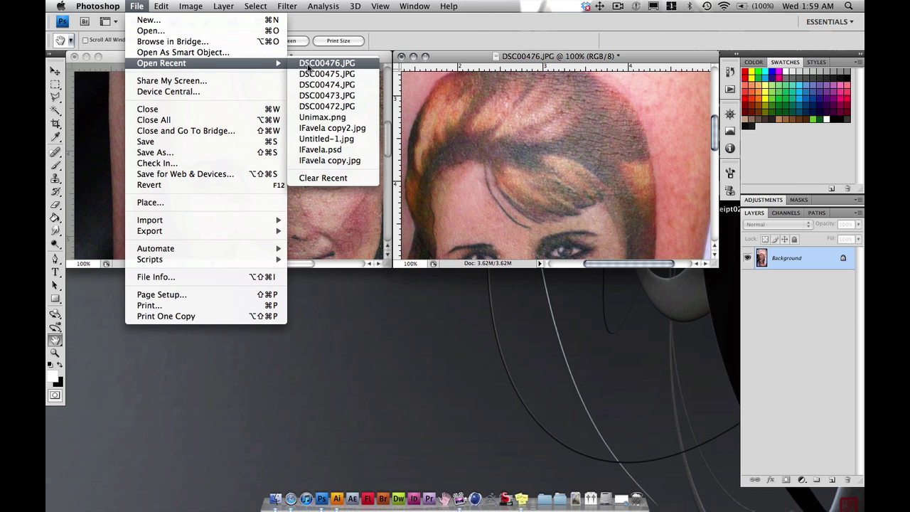
click(308, 63)
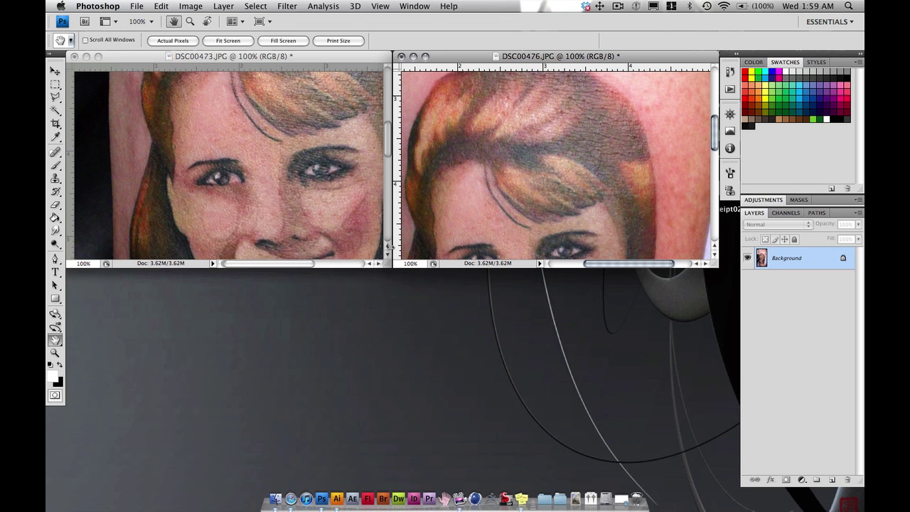
click(138, 7)
mouse_move(155, 64)
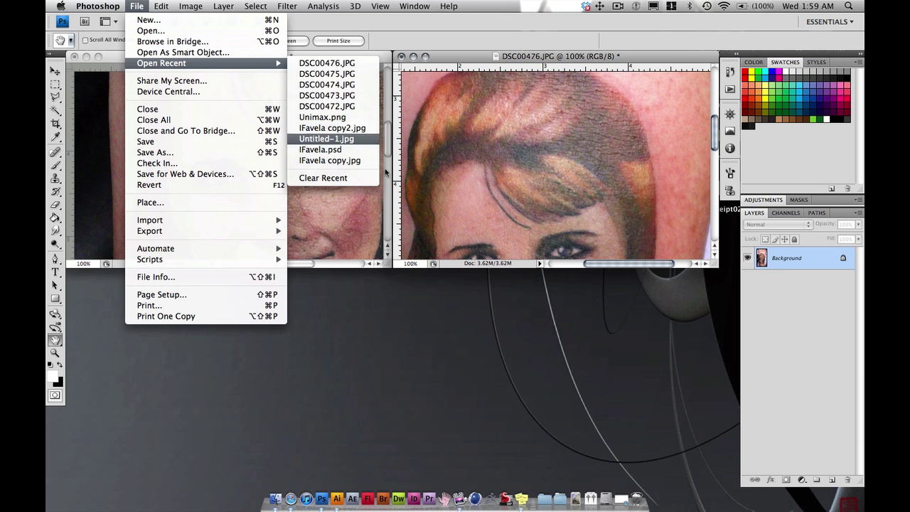
Review the face in DSC00476.JPG and close the photo, saving its changes as a JPEG.
drag(571, 57, 562, 57)
drag(545, 205, 560, 120)
drag(552, 160, 553, 157)
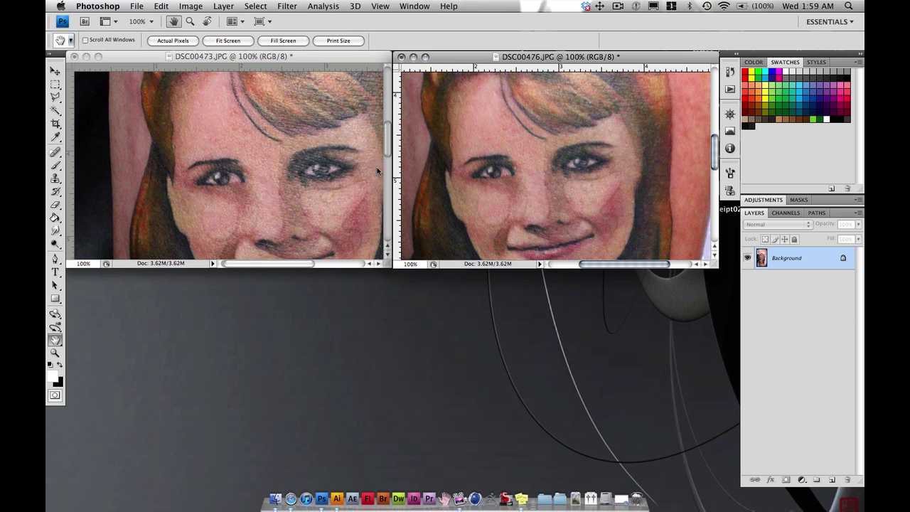
click(485, 186)
click(403, 56)
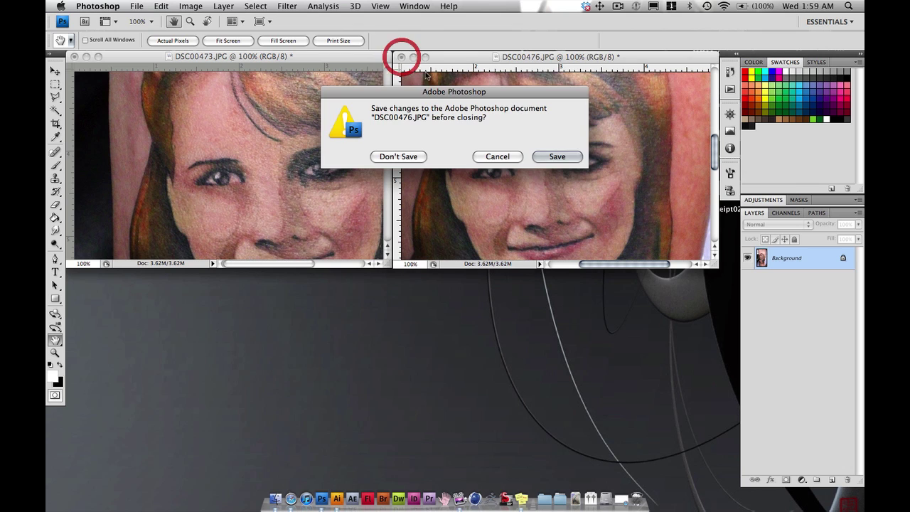
click(541, 154)
click(513, 143)
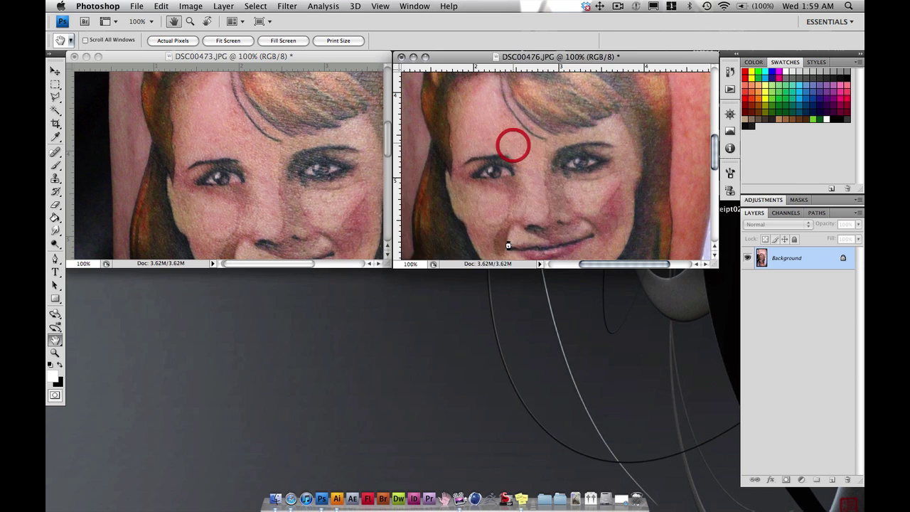
Enlarge the DSC00473.JPG window, zoom the photo to 50%, and show it in full screen mode with the menu bar.
drag(395, 270, 491, 390)
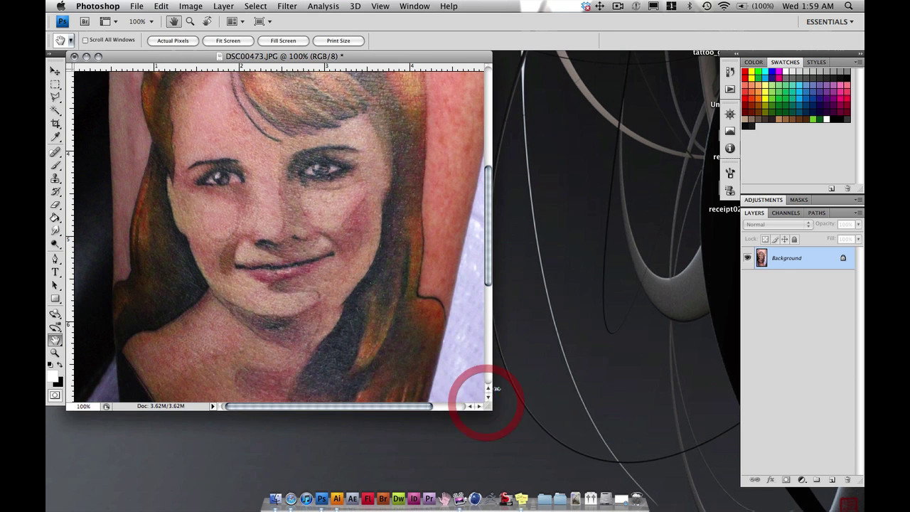
key(super+minus)
key(super+minus)
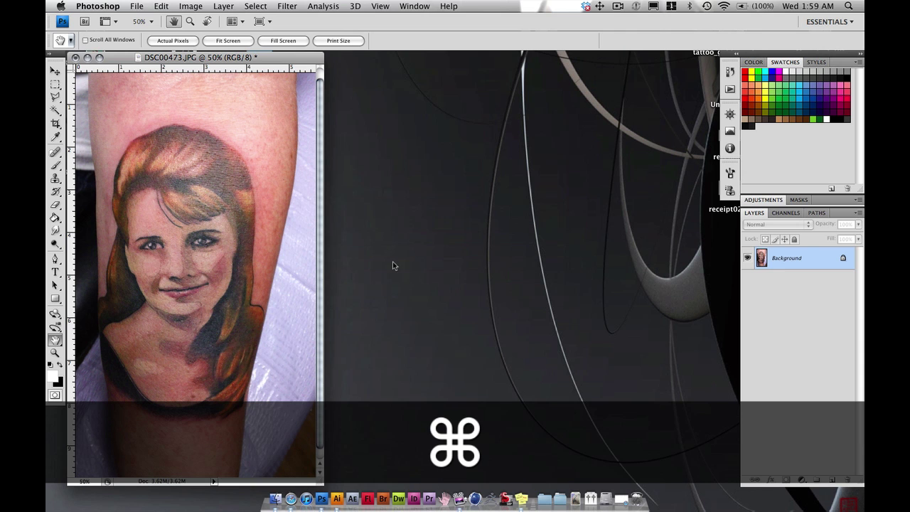
key(super+minus)
drag(241, 363, 405, 451)
key(super+equal)
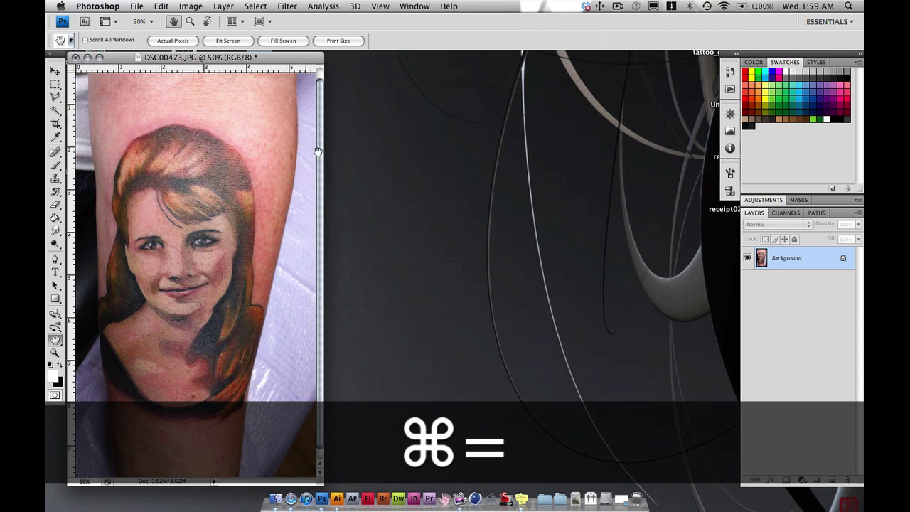
key(f)
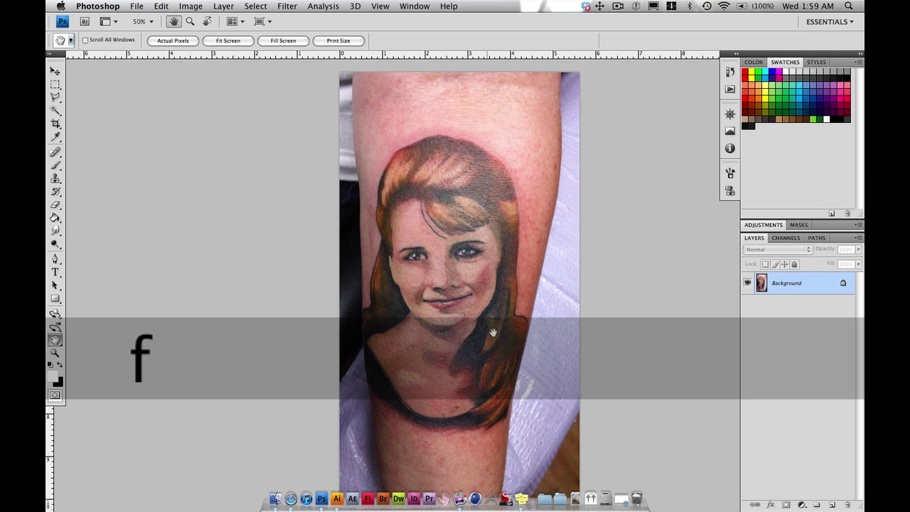
Start a Pen tool path at the photo's bottom edge and trace the arm's right edge upward with curved segments.
drag(494, 332, 481, 346)
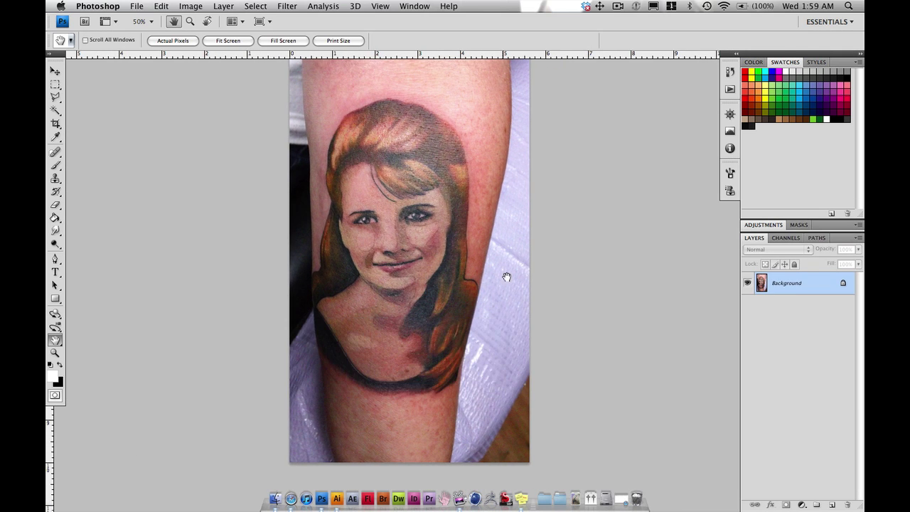
drag(506, 278, 500, 315)
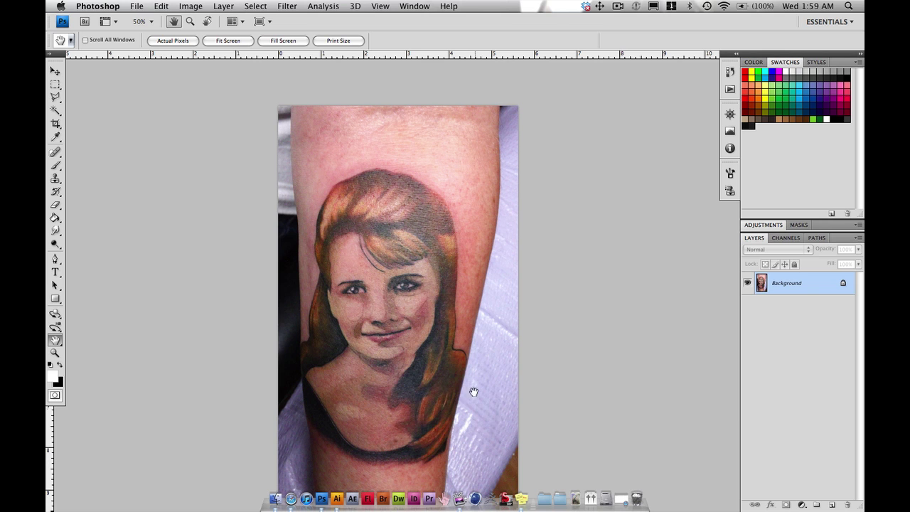
drag(485, 404, 488, 349)
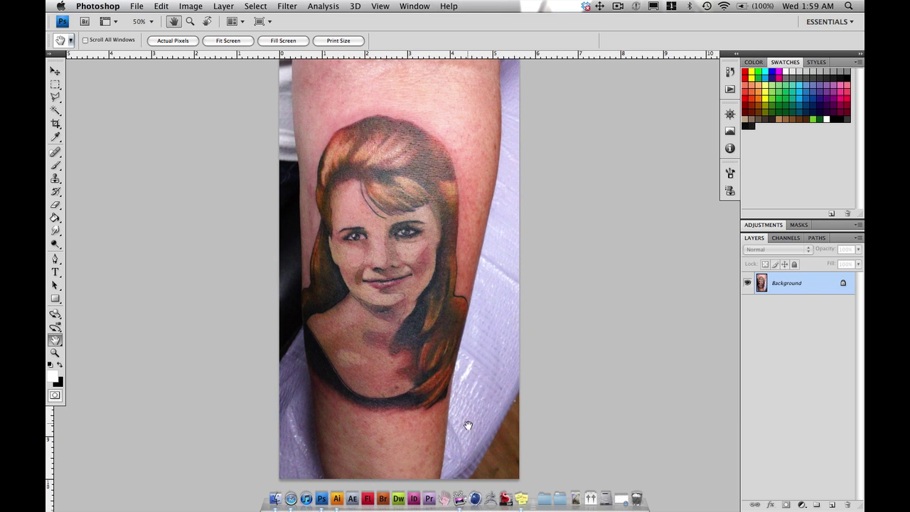
key(p)
drag(460, 427, 463, 410)
click(443, 463)
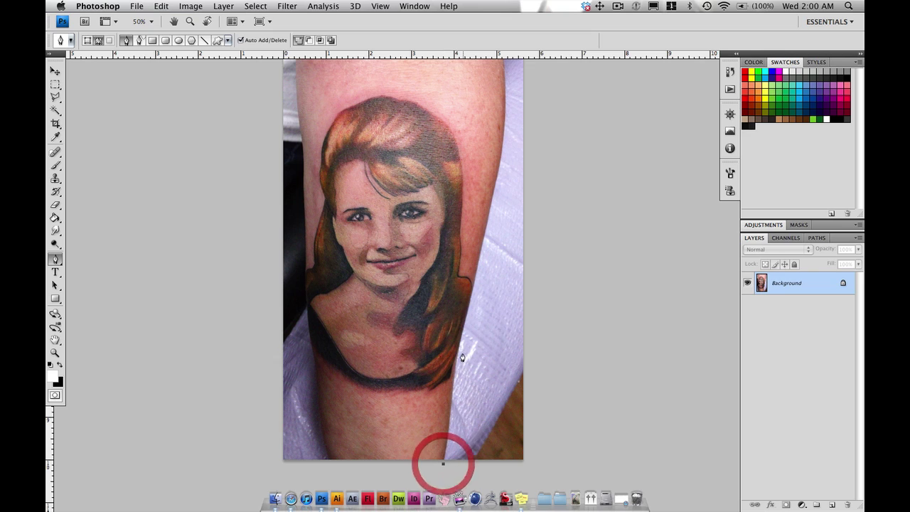
click(467, 313)
drag(468, 308, 466, 293)
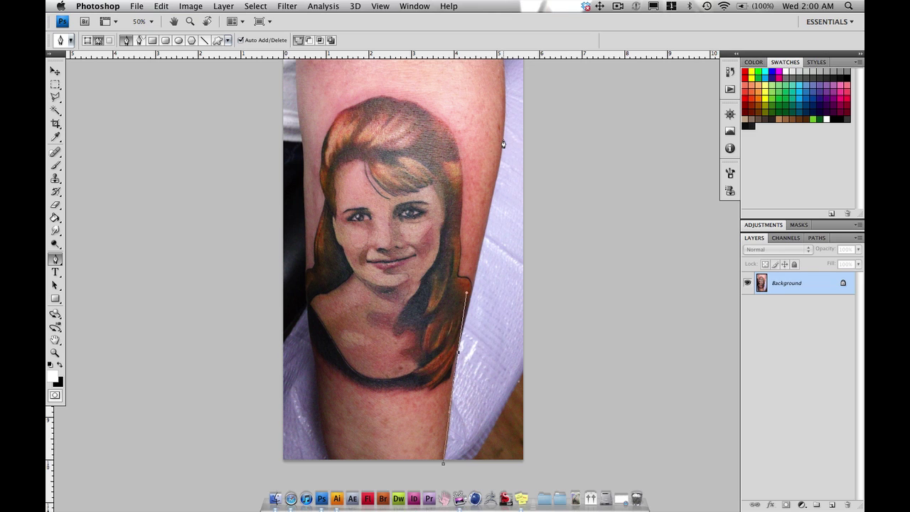
drag(504, 140, 503, 183)
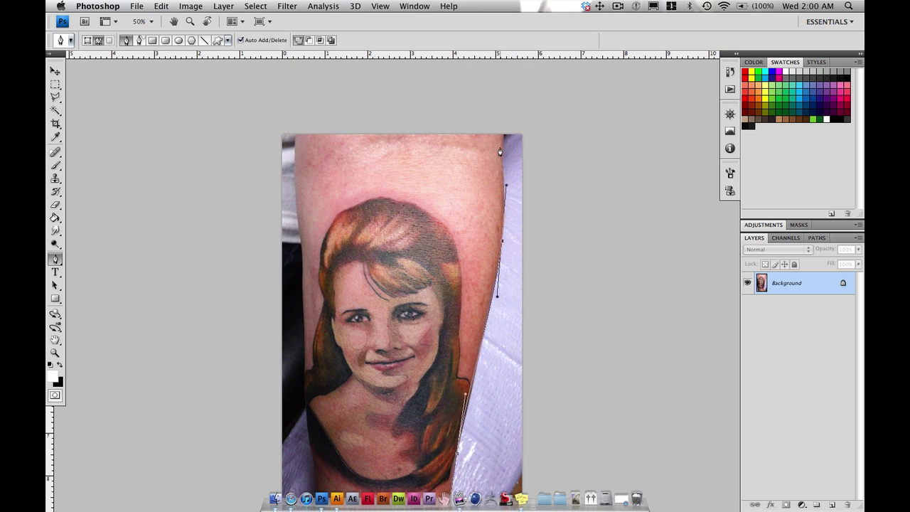
Carry the path across above the photo's top edge and trace the arm's left edge down past the photo's bottom edge.
click(503, 134)
click(503, 110)
click(296, 128)
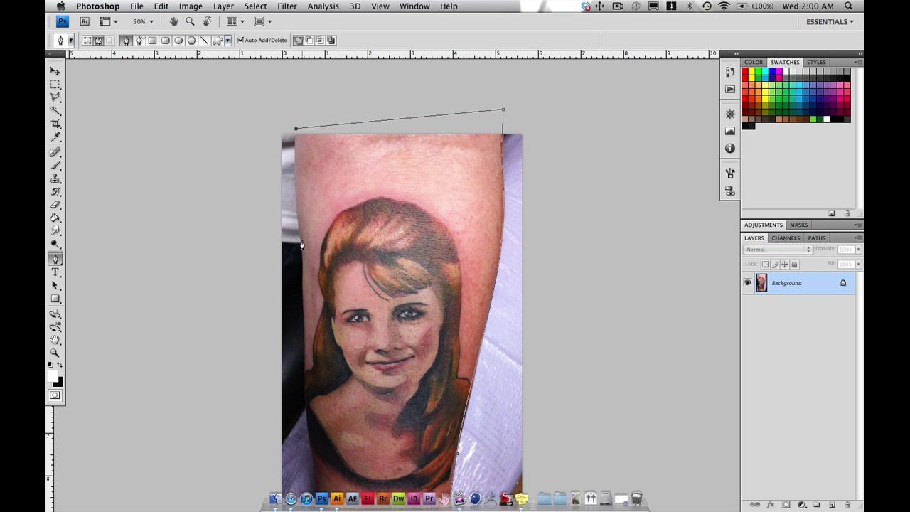
drag(305, 261, 309, 299)
drag(304, 324, 306, 382)
mouse_move(315, 475)
mouse_down()
mouse_move(319, 501)
mouse_move(322, 477)
mouse_move(328, 487)
mouse_up()
key(space)
drag(337, 442, 336, 336)
click(328, 430)
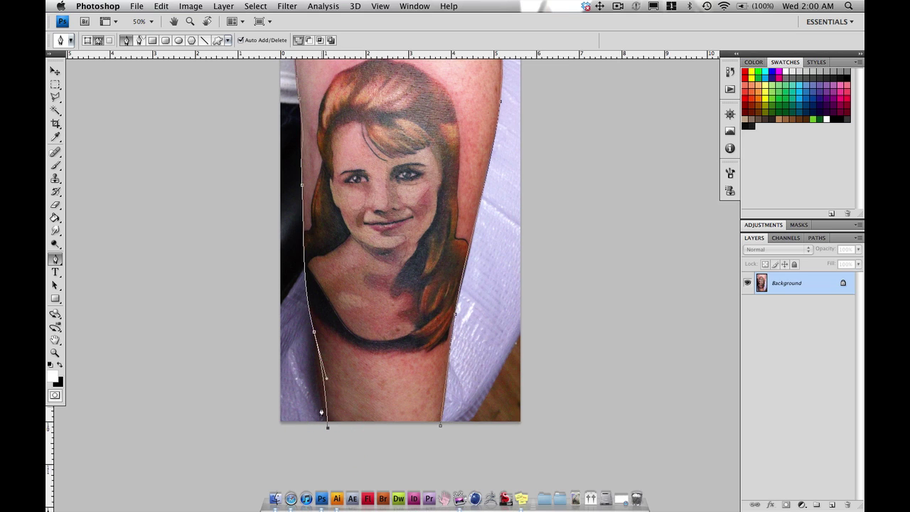
Refine the anchor point and direction handles along the arm's lower left edge, and close the path at its starting point.
key(alt)
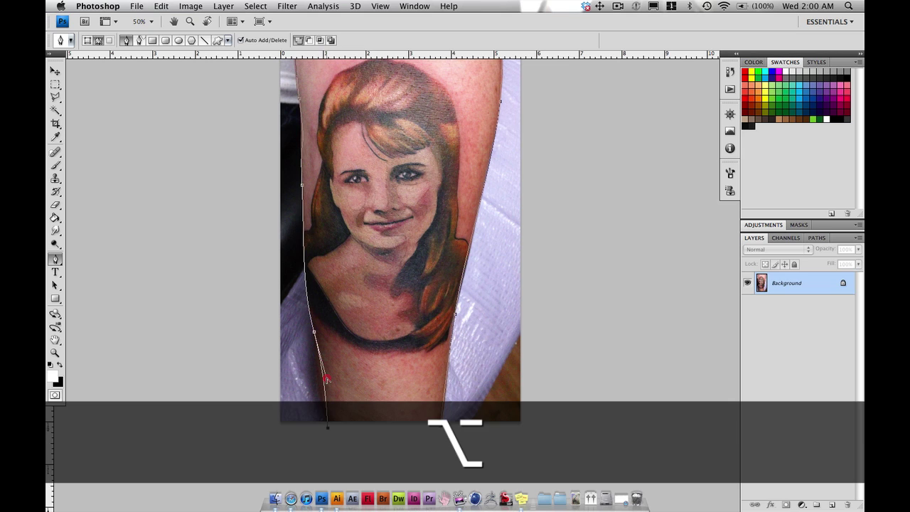
alt+click(322, 375)
super+click(313, 335)
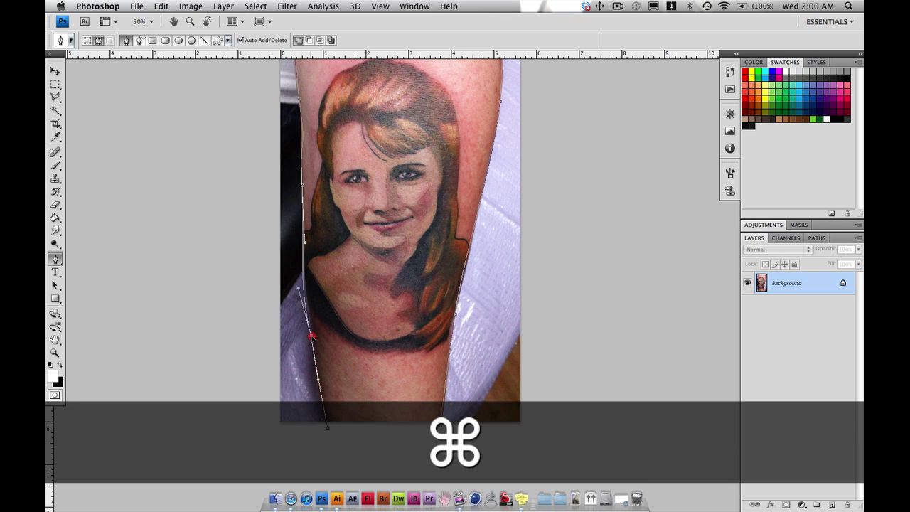
drag(312, 336, 314, 332)
drag(301, 284, 306, 281)
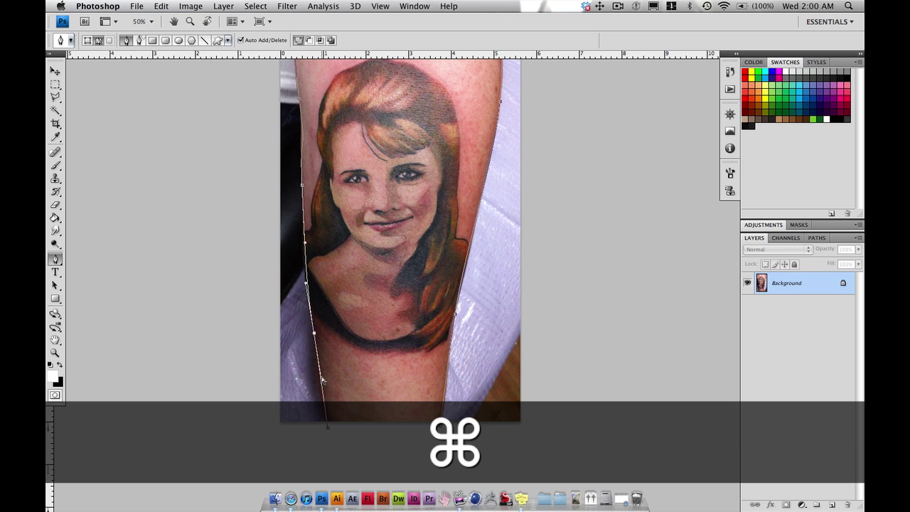
mouse_move(321, 378)
mouse_down()
mouse_move(303, 382)
mouse_move(286, 330)
mouse_move(319, 386)
mouse_up()
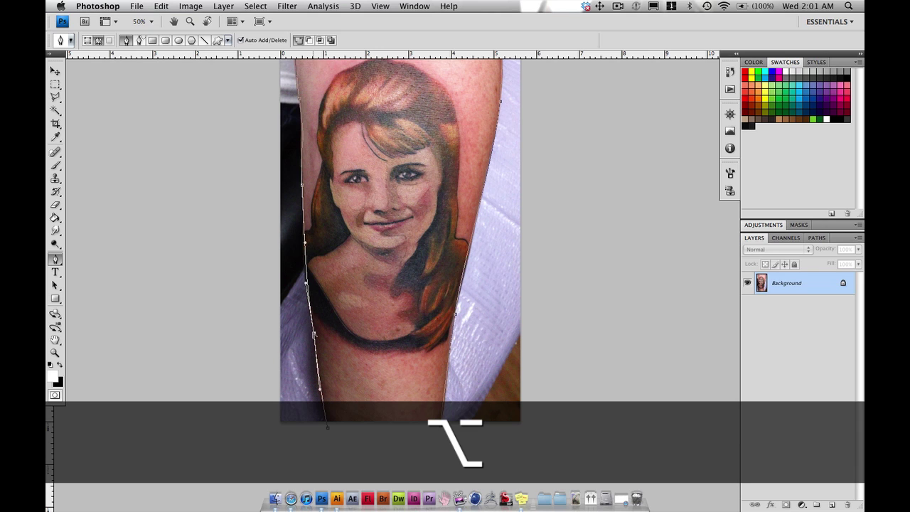
drag(313, 333, 318, 376)
key(Left)
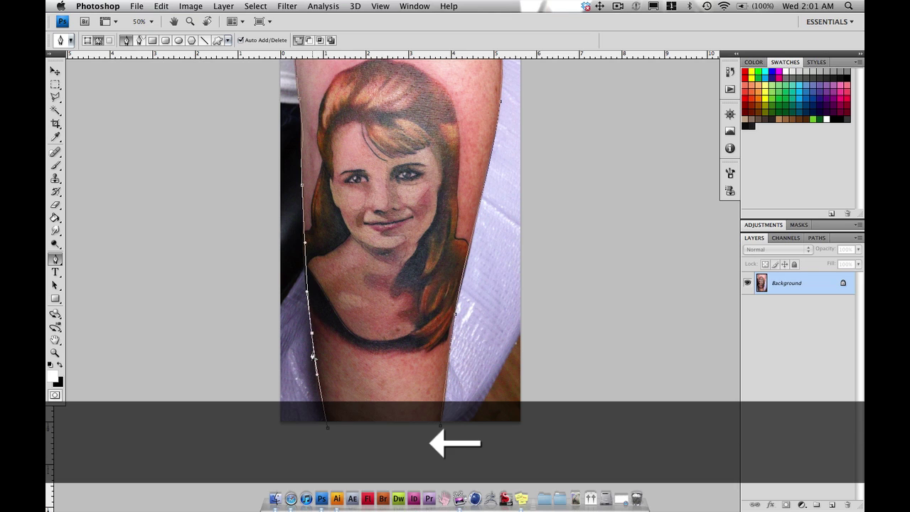
key(Up)
click(327, 429)
click(441, 426)
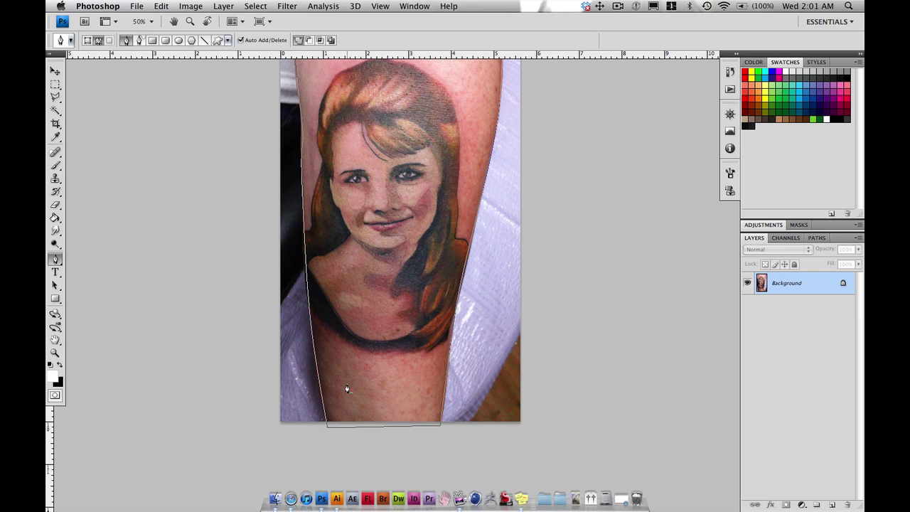
key(alt)
key(super)
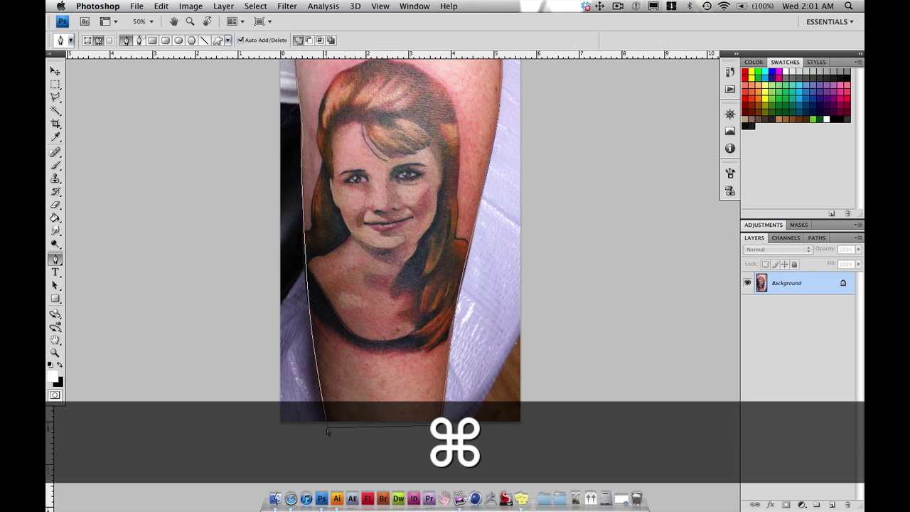
drag(322, 398, 392, 351)
key(super+z)
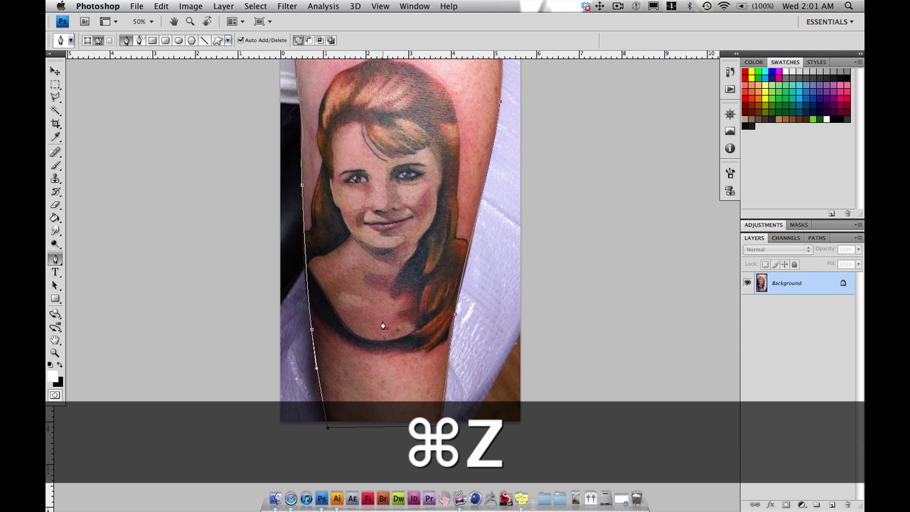
Convert the arm path to a new anti-aliased selection with a feather radius of 1 pixel.
right_click(370, 314)
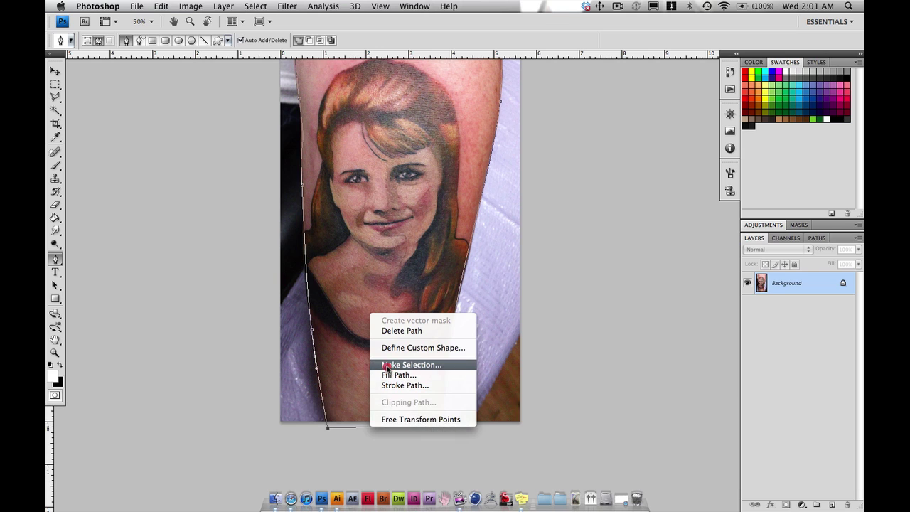
click(382, 366)
click(393, 365)
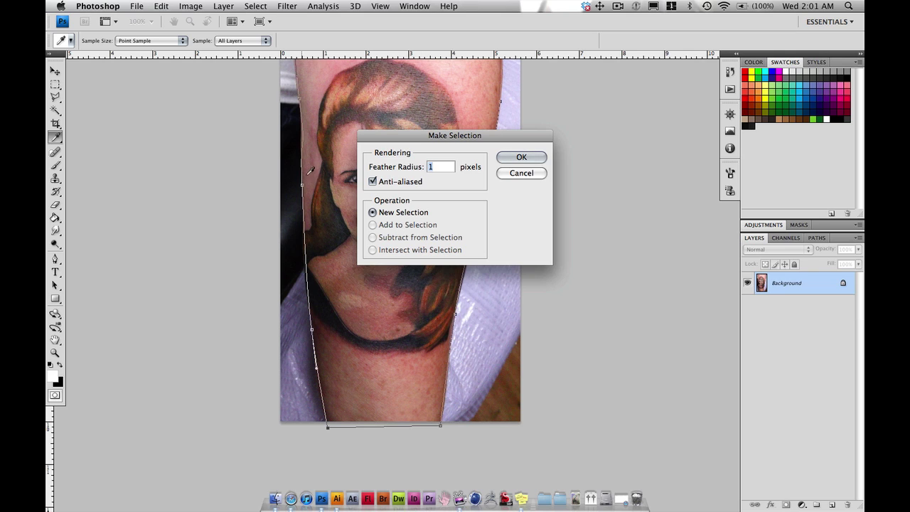
click(503, 160)
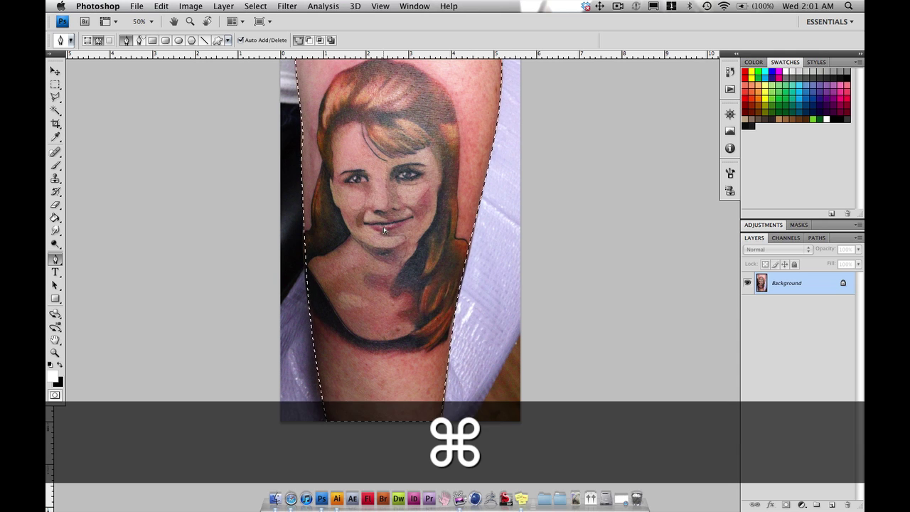
Try deleting the contents of the arm selection, and undo the deletion.
key(super+minus)
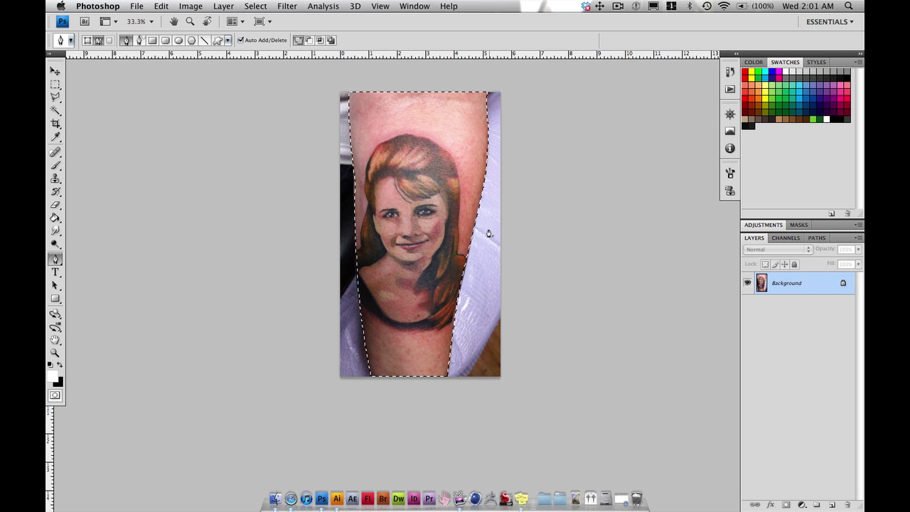
key(BackSpace)
key(ctrl+z)
Invert the selection to cover the background around the arm.
click(253, 7)
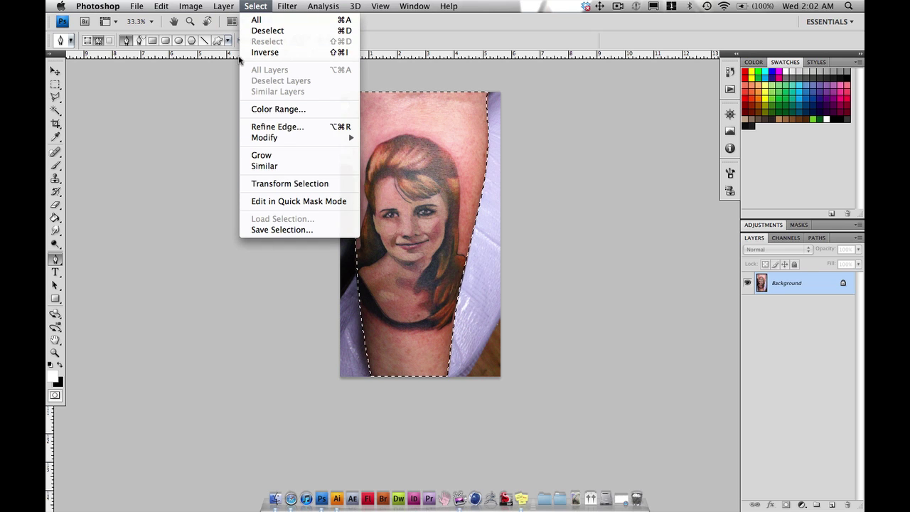
mouse_move(265, 142)
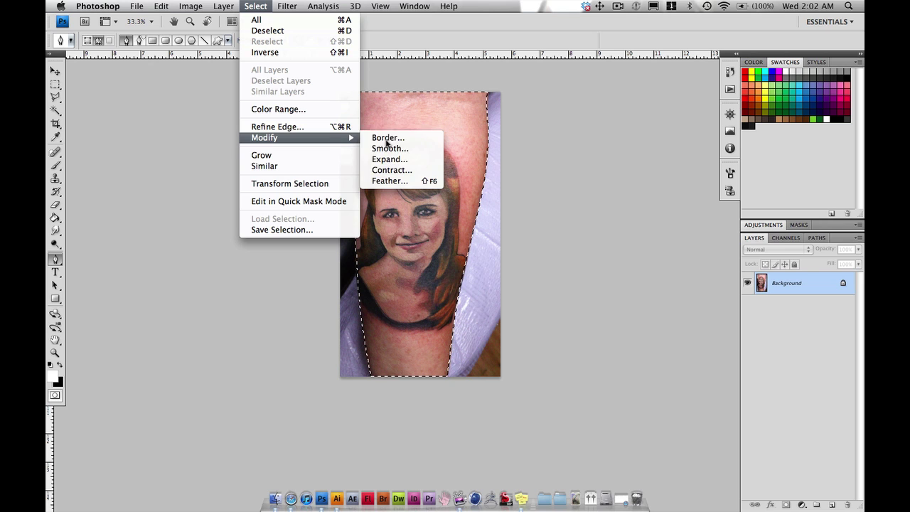
click(268, 54)
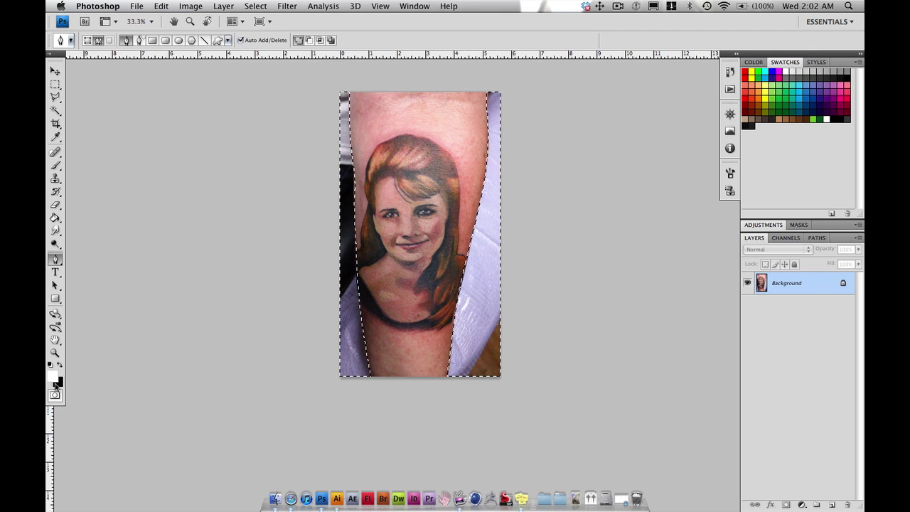
Reset the colours to their defaults and swap them to make white the foreground and black the background colour.
key(d)
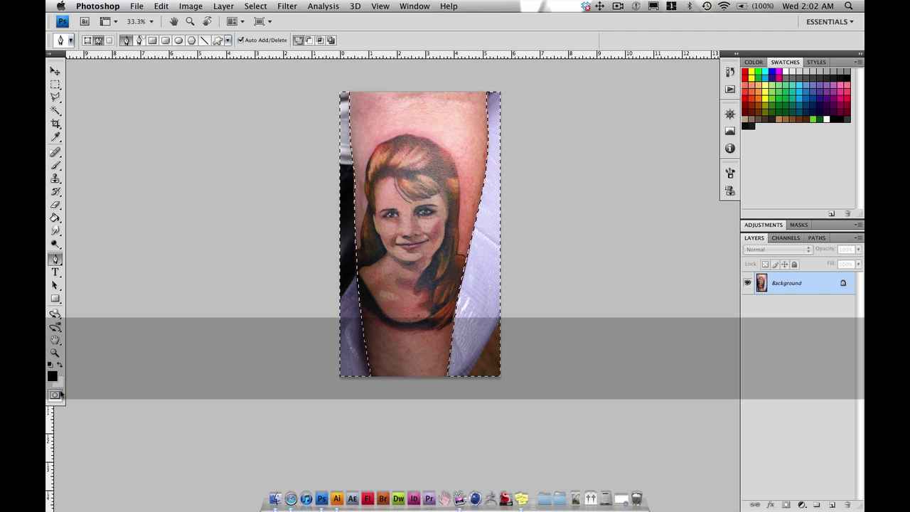
key(x)
key(d)
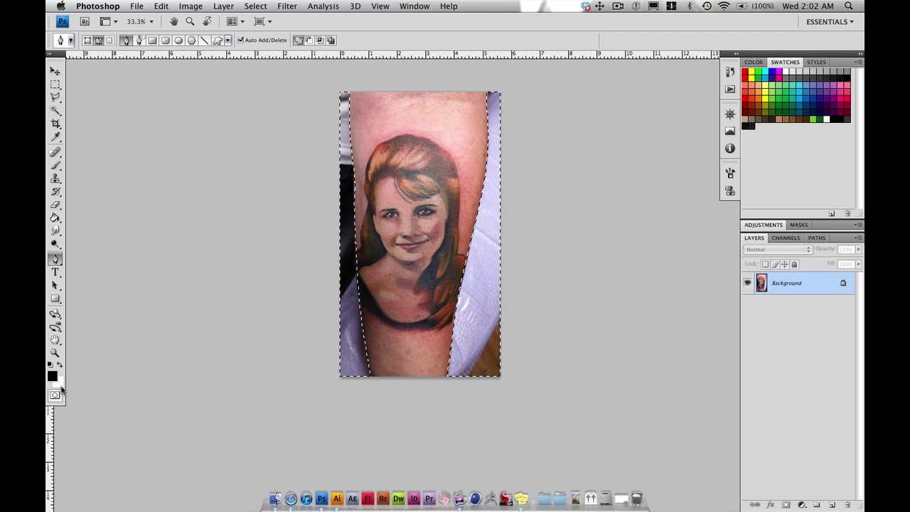
key(d)
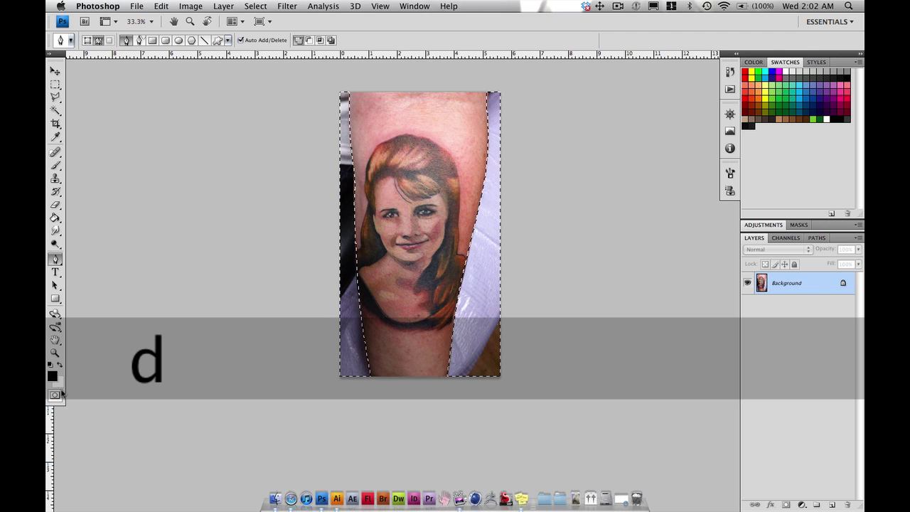
key(x)
key(x)
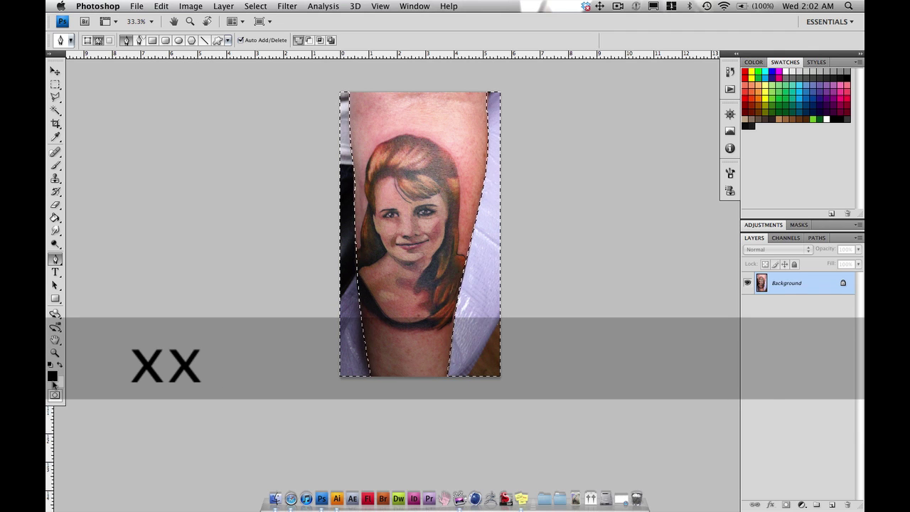
key(x)
key(x)
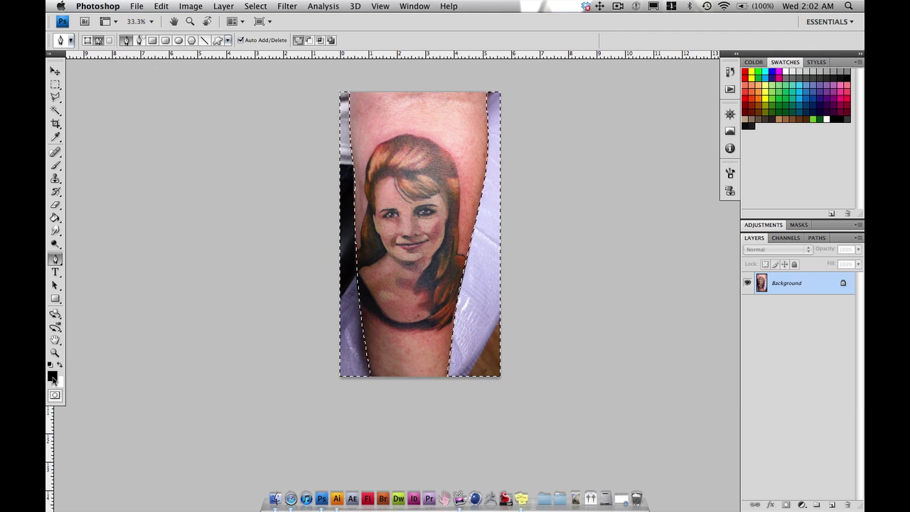
key(x)
Clear the selected area around the arm to the black background colour and deselect it.
key(BackSpace)
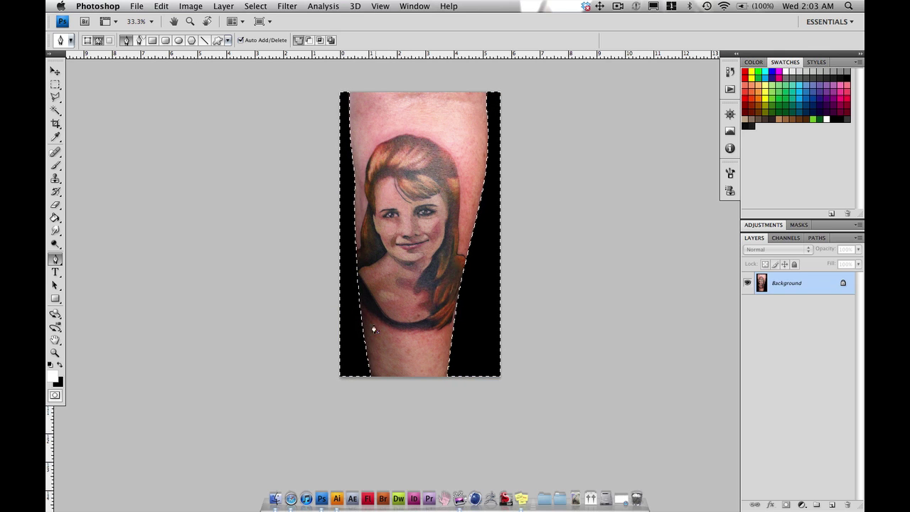
click(256, 6)
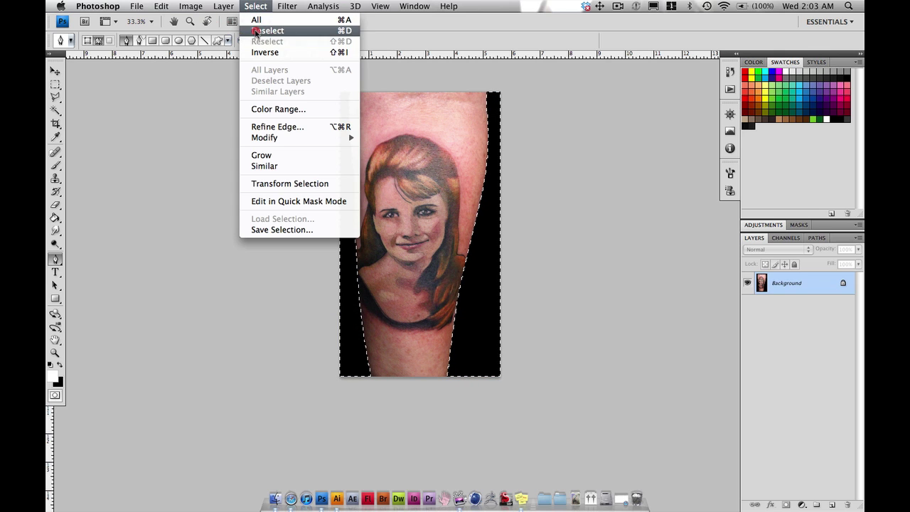
click(260, 29)
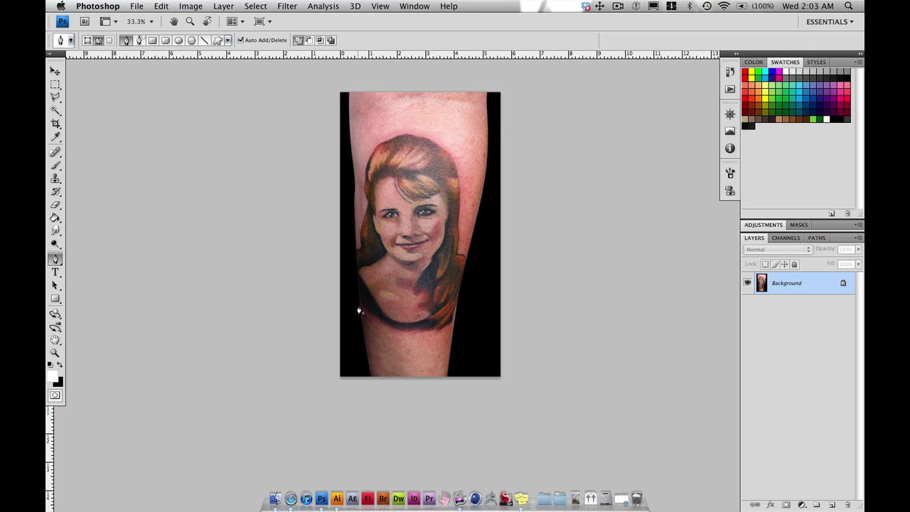
Examine the arm's edges against the black background up close and the whole photo at 33.3%.
key(super+equal)
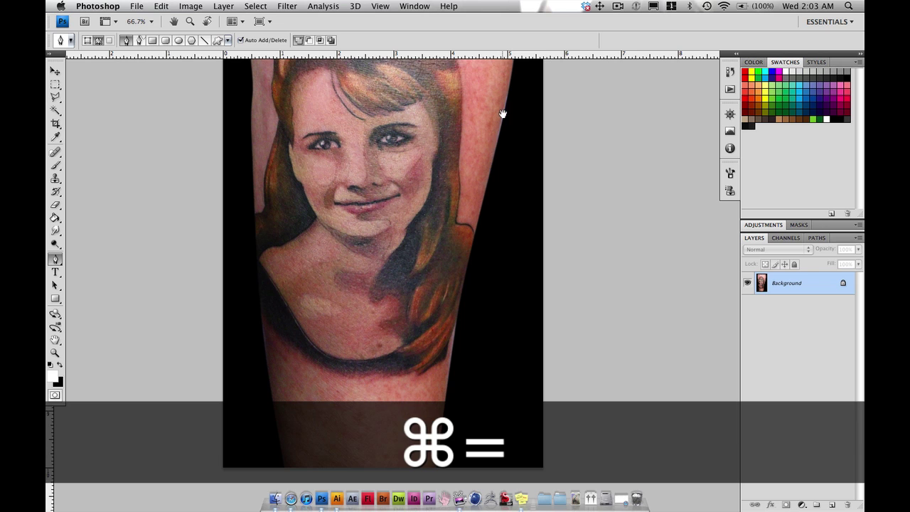
drag(502, 114, 479, 294)
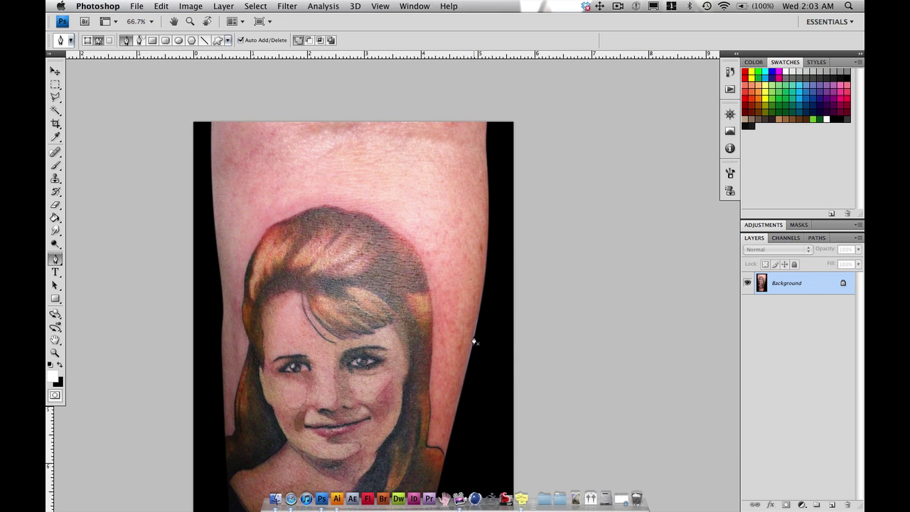
scroll(230, 357, down, 5)
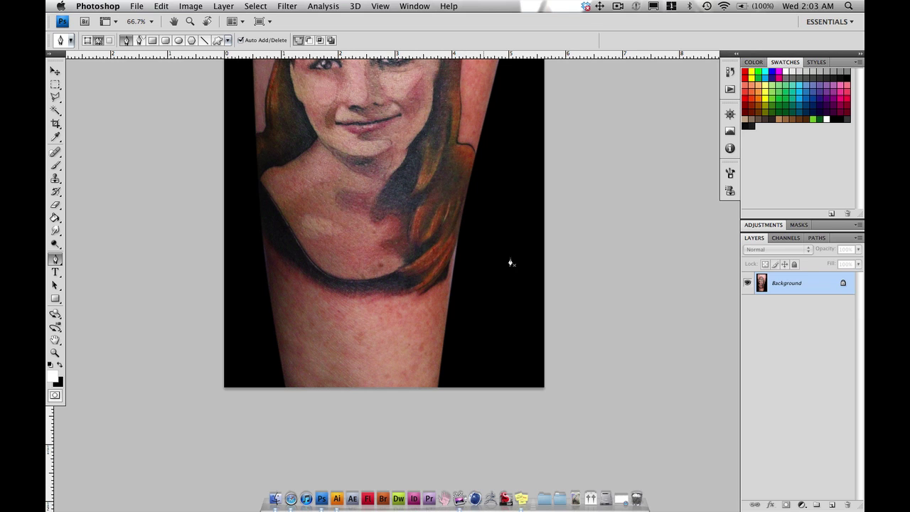
key(super+minus)
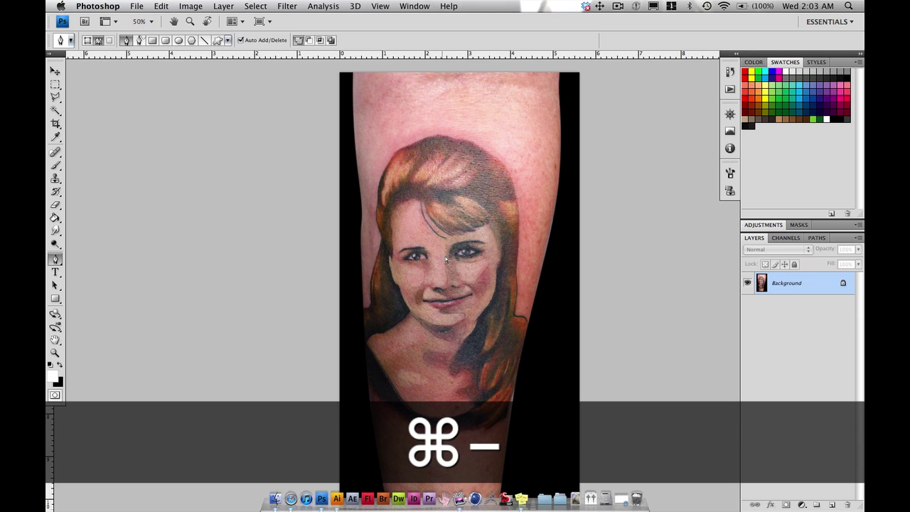
drag(459, 257, 411, 293)
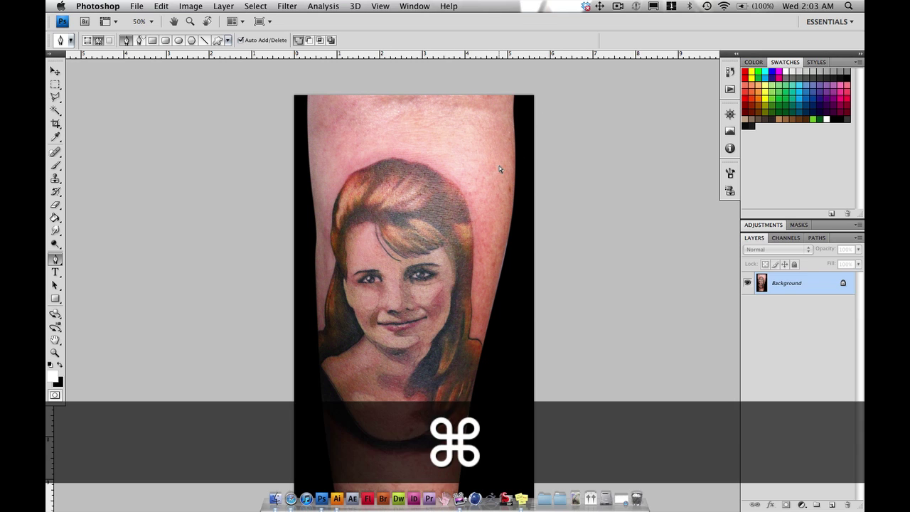
key(super+minus)
drag(448, 283, 447, 282)
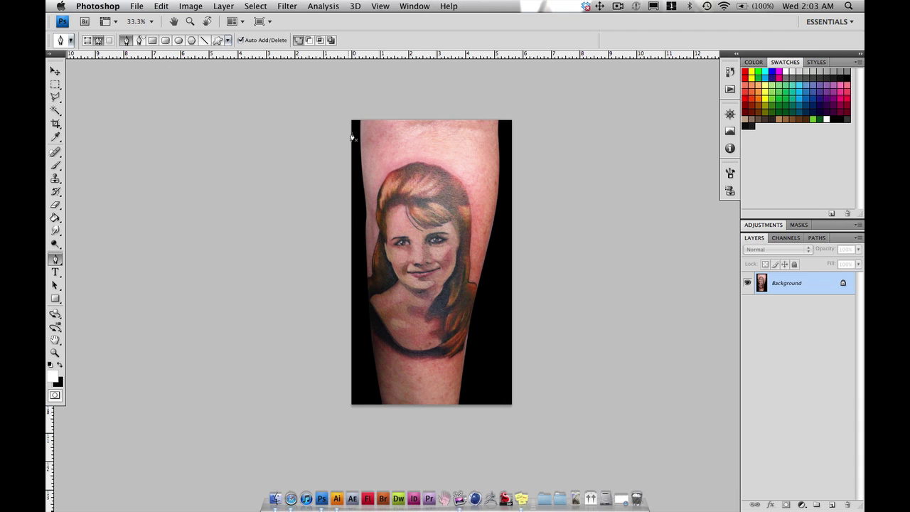
Crop the photo closely around the portrait tattoo, trimming the extra forearm above and below and keeping some black background at the sides.
key(c)
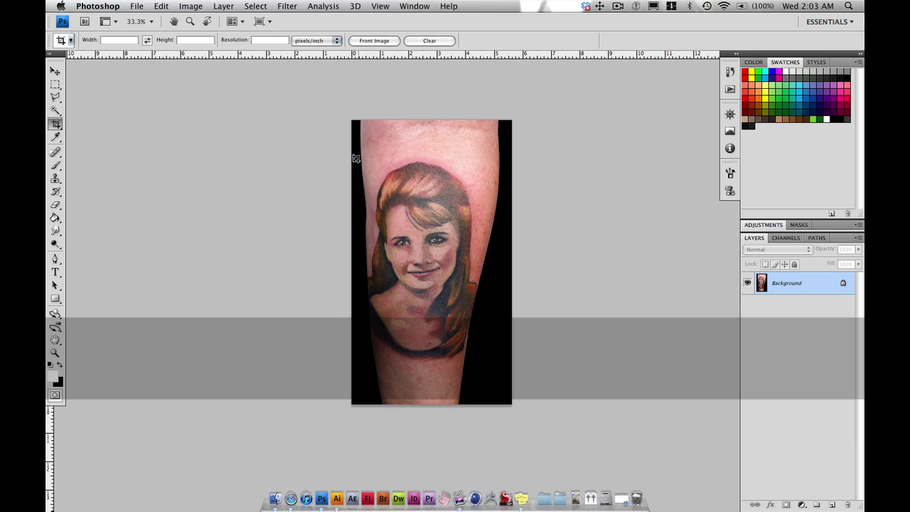
drag(354, 126, 503, 378)
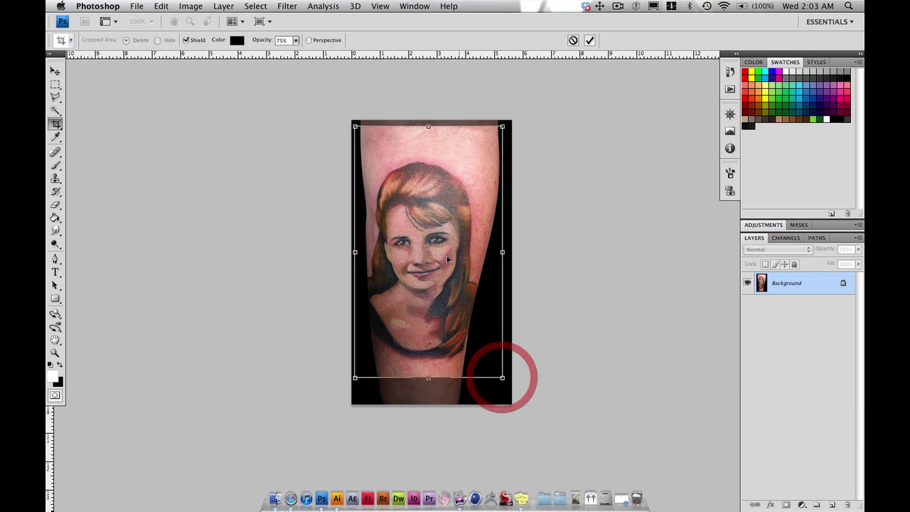
drag(430, 128, 429, 148)
drag(428, 377, 428, 375)
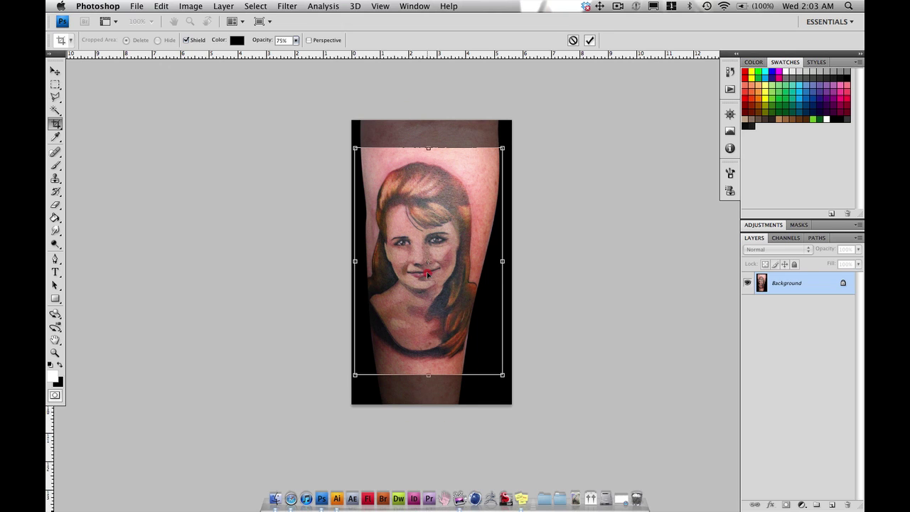
drag(427, 273, 422, 273)
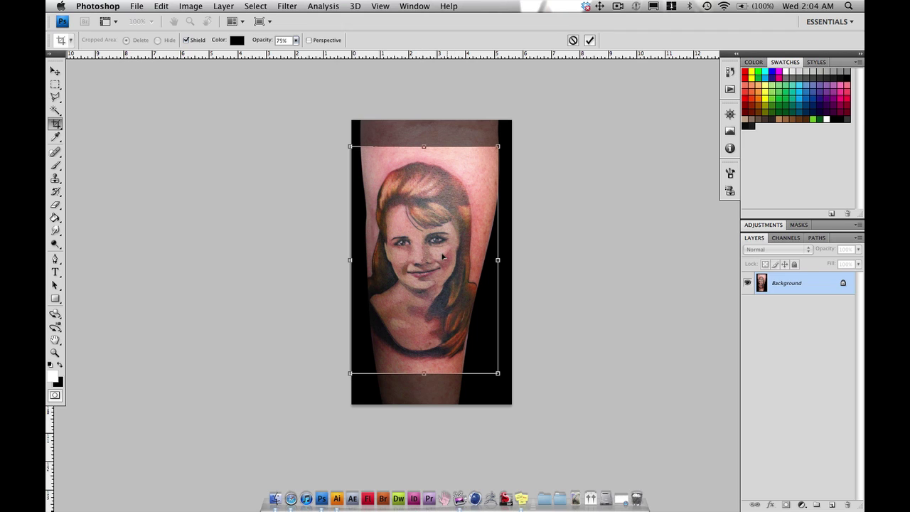
key(Return)
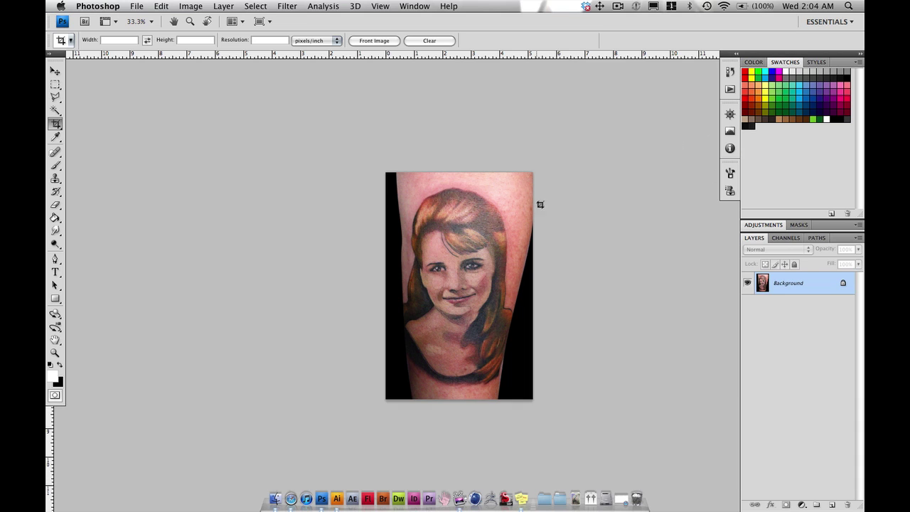
Run the Black Border action from the Tattoo set on the cropped photo.
click(730, 89)
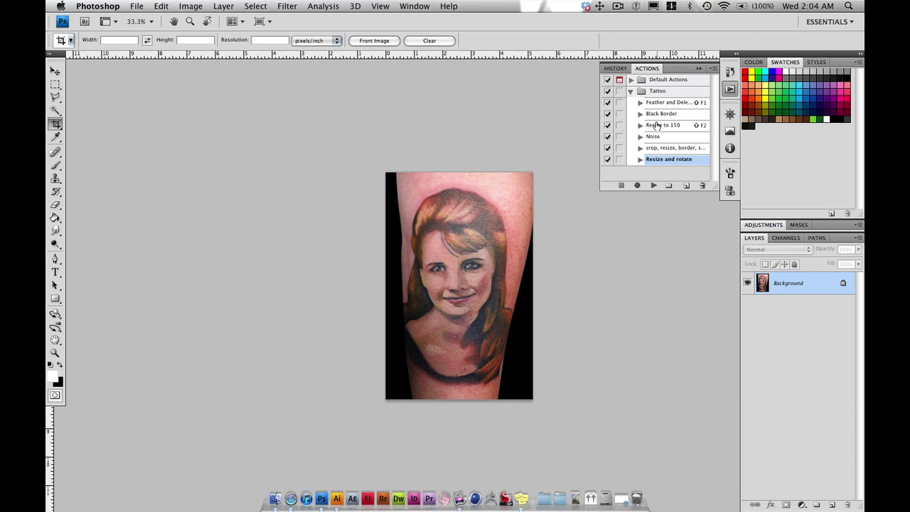
click(653, 115)
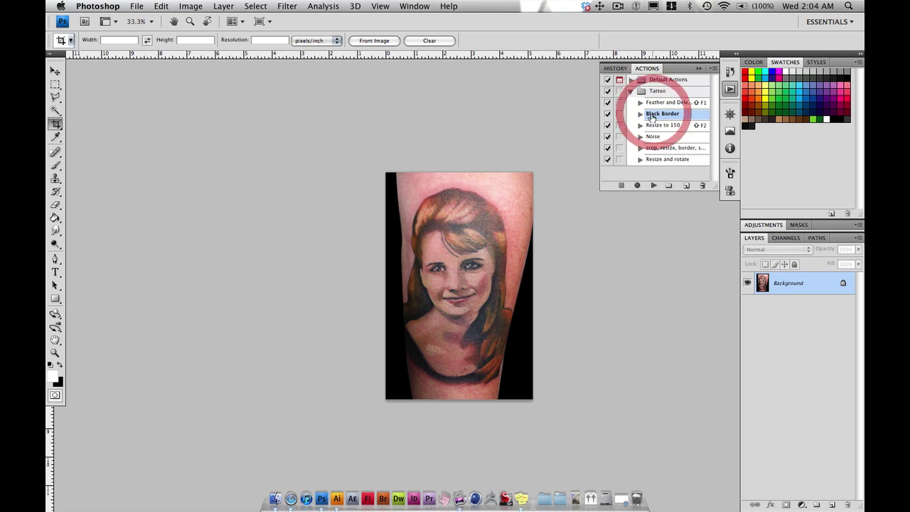
click(652, 184)
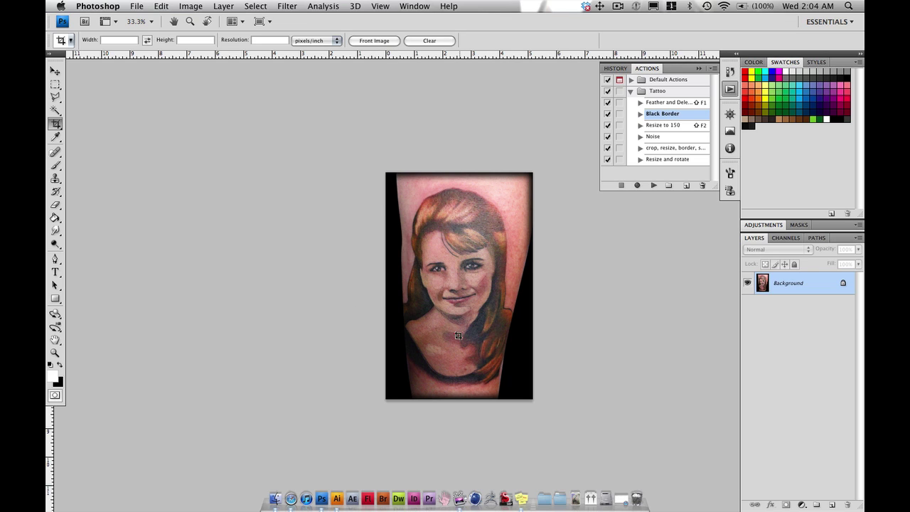
Set the foreground colour to dark red and choose the 469 seal-shaped brush with a master diameter of 129 px.
click(746, 111)
key(b)
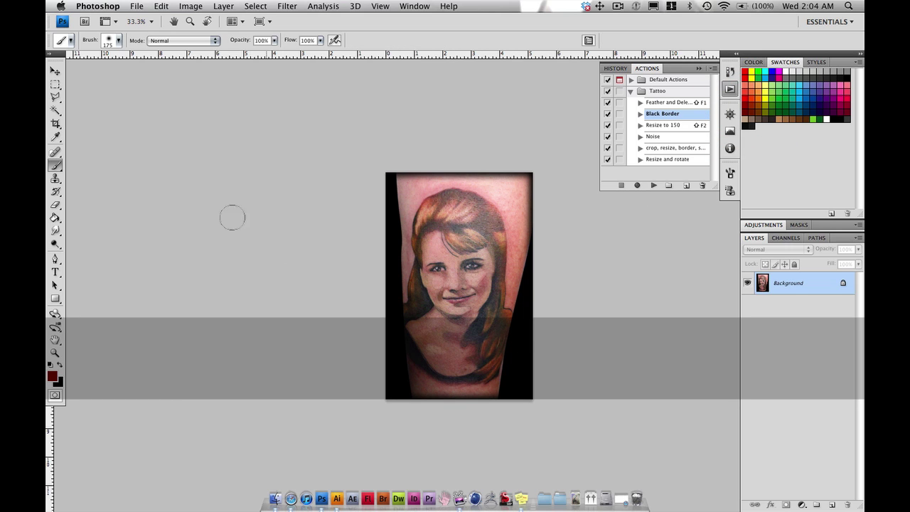
click(115, 42)
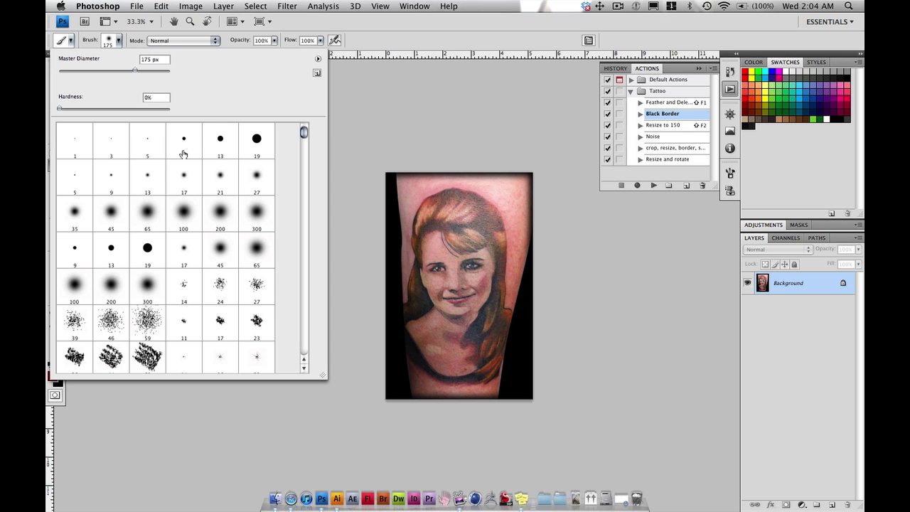
drag(304, 135, 303, 202)
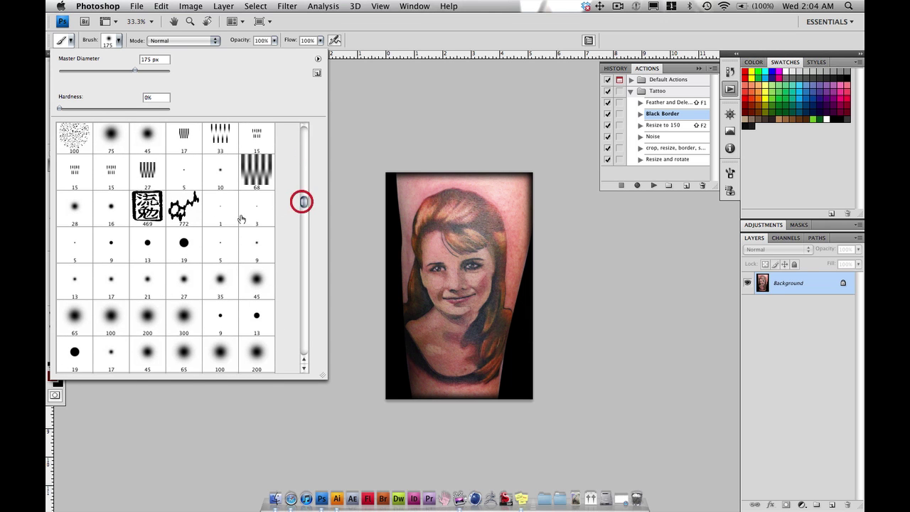
click(147, 207)
drag(120, 69, 120, 70)
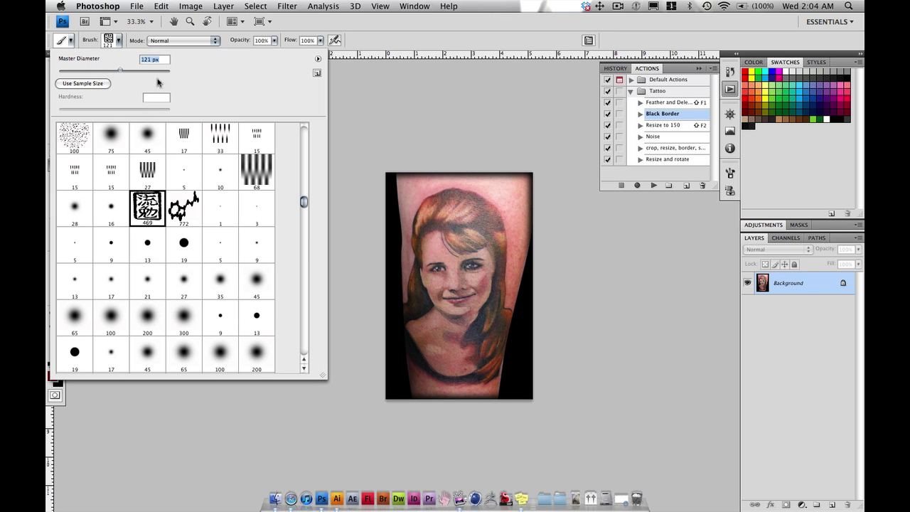
click(122, 72)
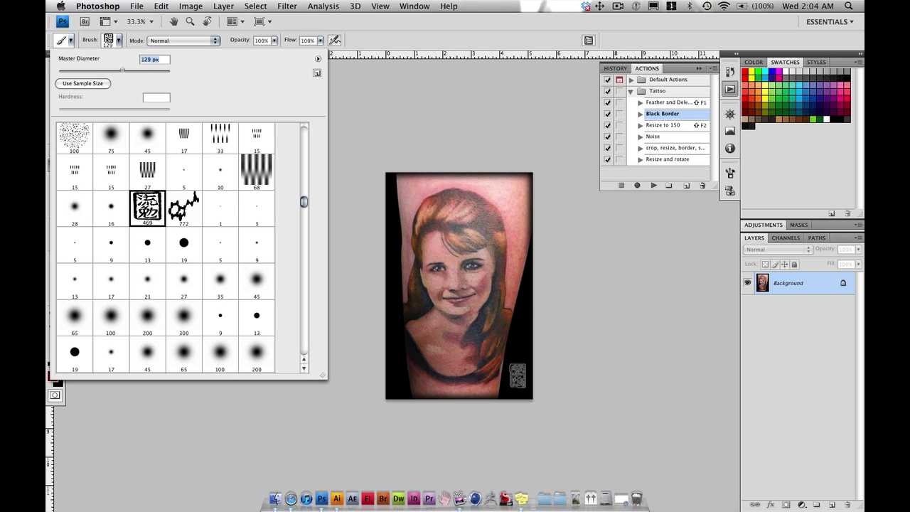
Stamp the dark red seal once on the black background in the photo's lower-right corner.
click(745, 114)
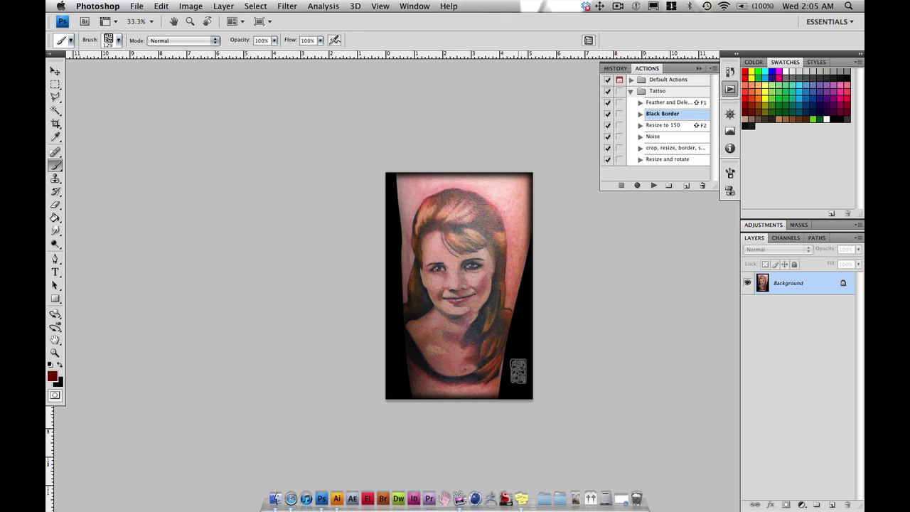
click(515, 375)
key(super+equal)
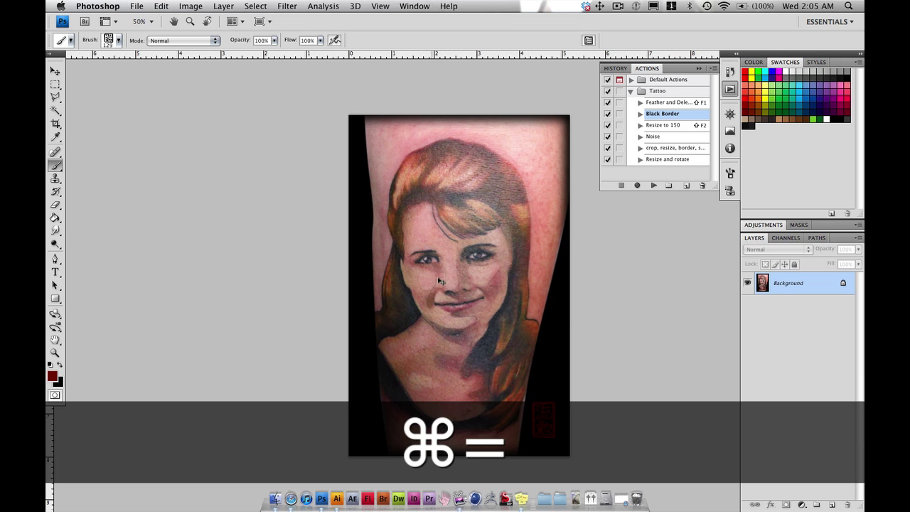
drag(513, 361, 426, 263)
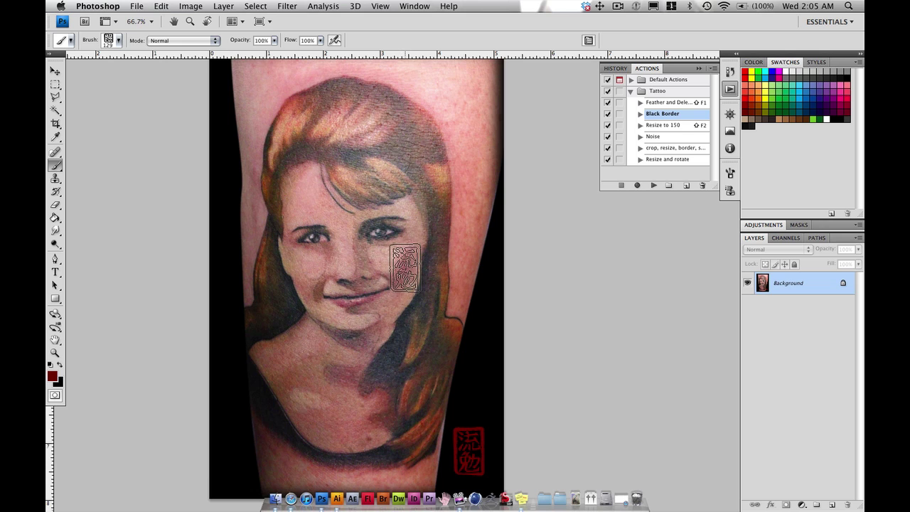
Examine the portrait's facial details and the stamped seal at magnifications between 50% and 100%.
key(super+minus)
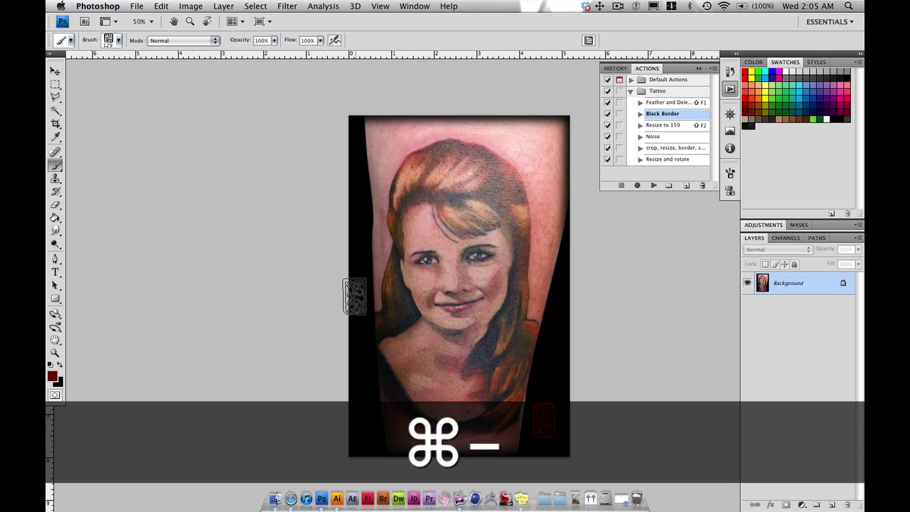
key(z)
click(440, 311)
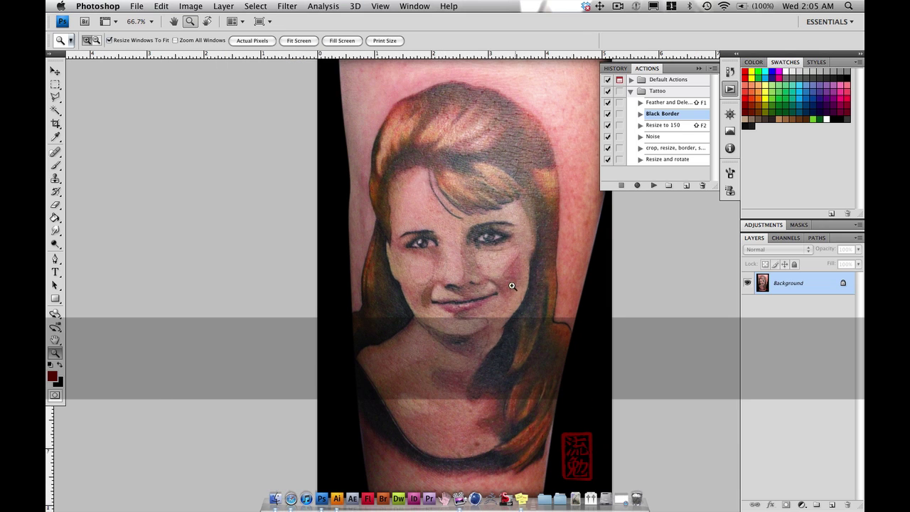
click(497, 309)
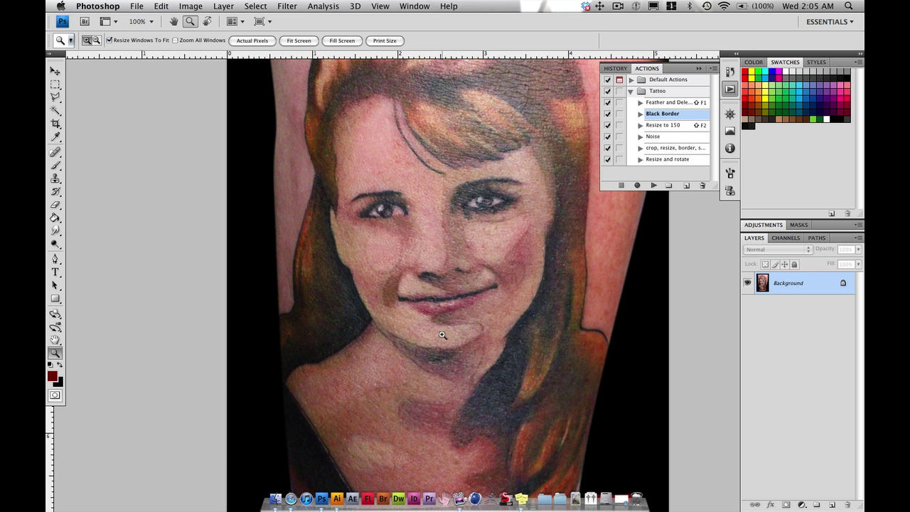
key(super+minus)
key(super+minus)
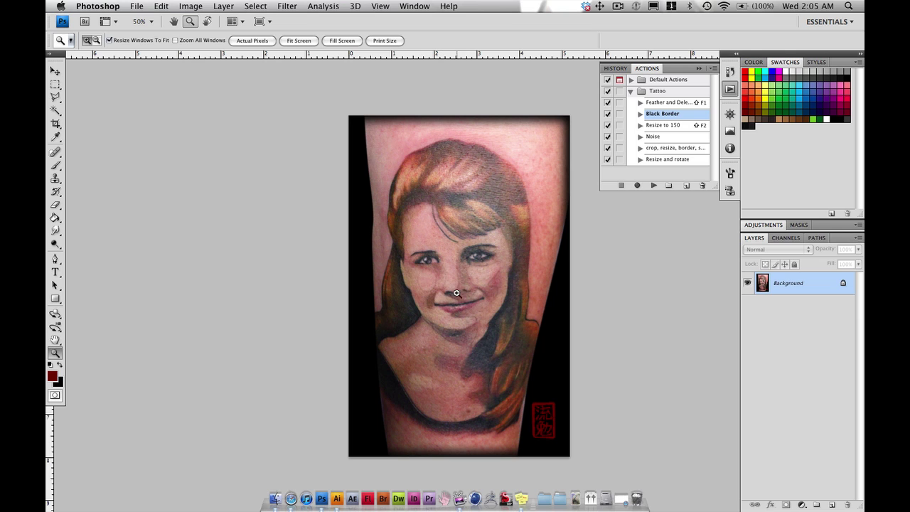
click(462, 303)
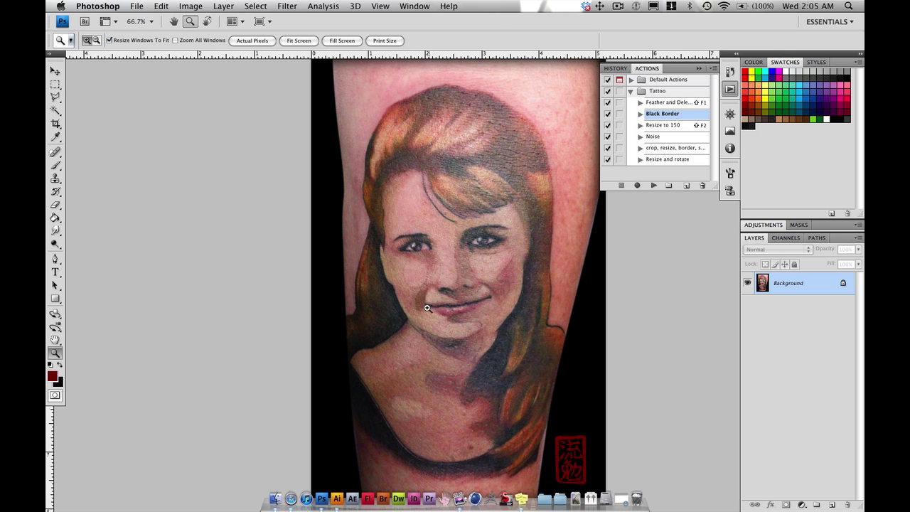
click(420, 287)
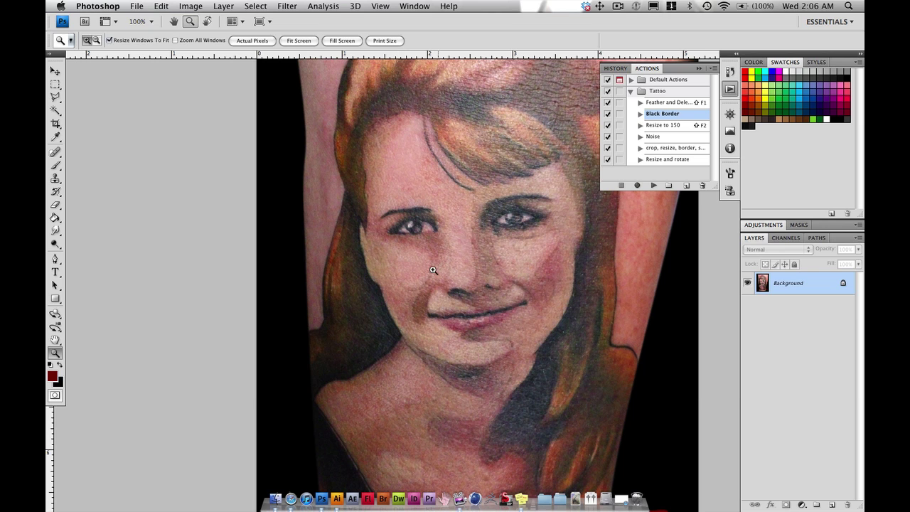
Try the Clone Stamp on the cheek with skin sampled just beside it, and undo the stroke.
key(s)
key(alt)
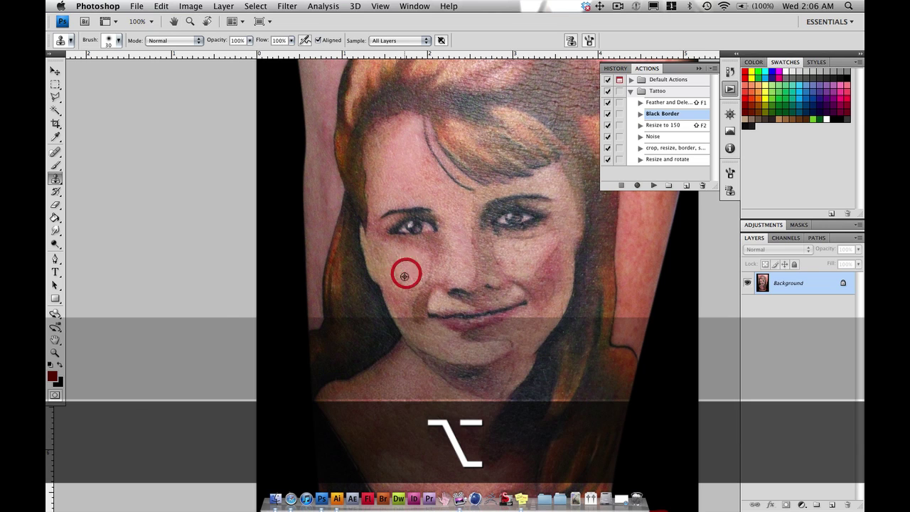
alt+click(405, 276)
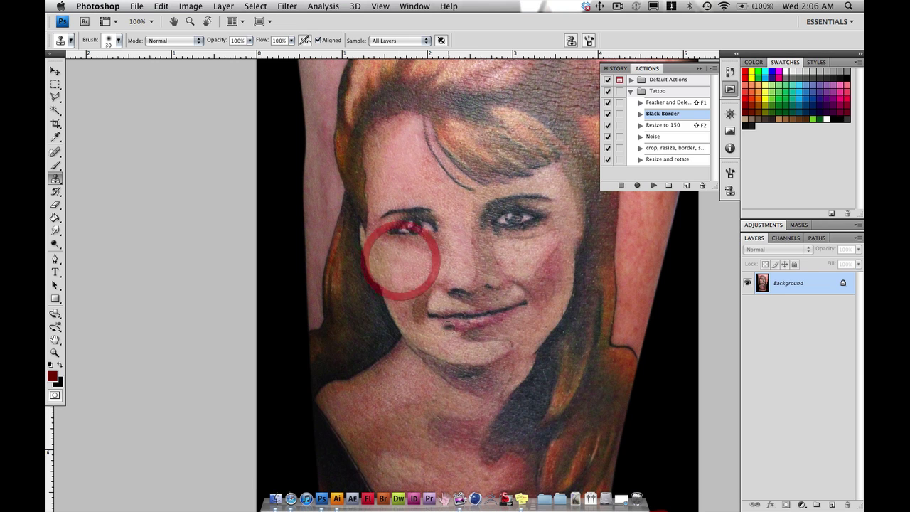
key(super+z)
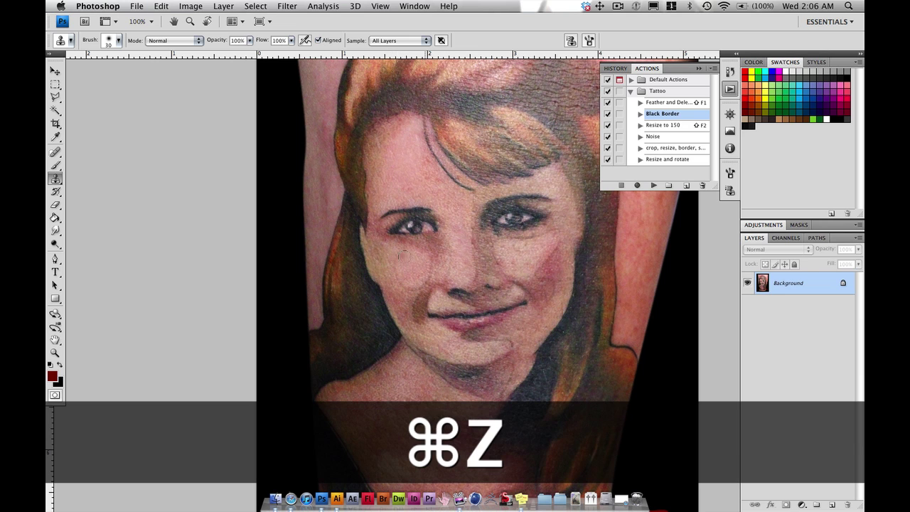
Save the finished photo as a JPEG named Portrait0023.jpg in the 2012 folder, accepting the JPEG options.
key(super+minus)
key(super+minus)
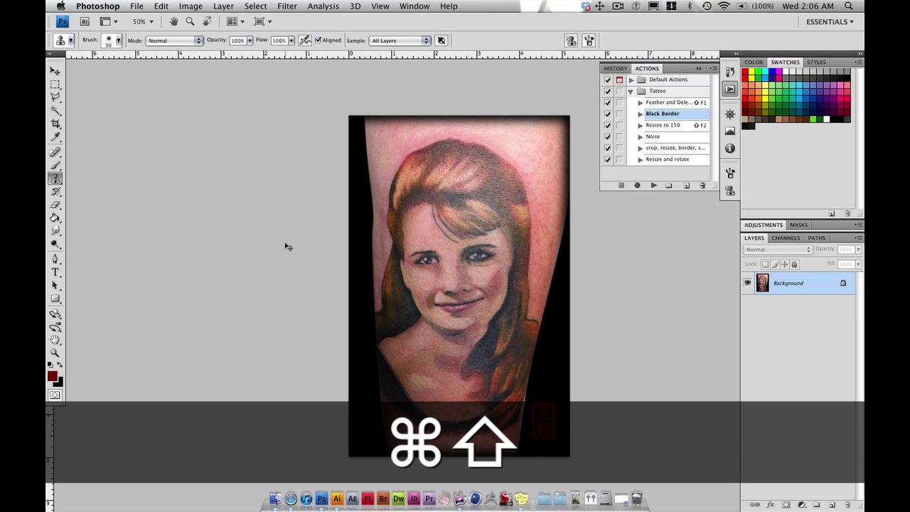
key(super+shift+s)
click(412, 121)
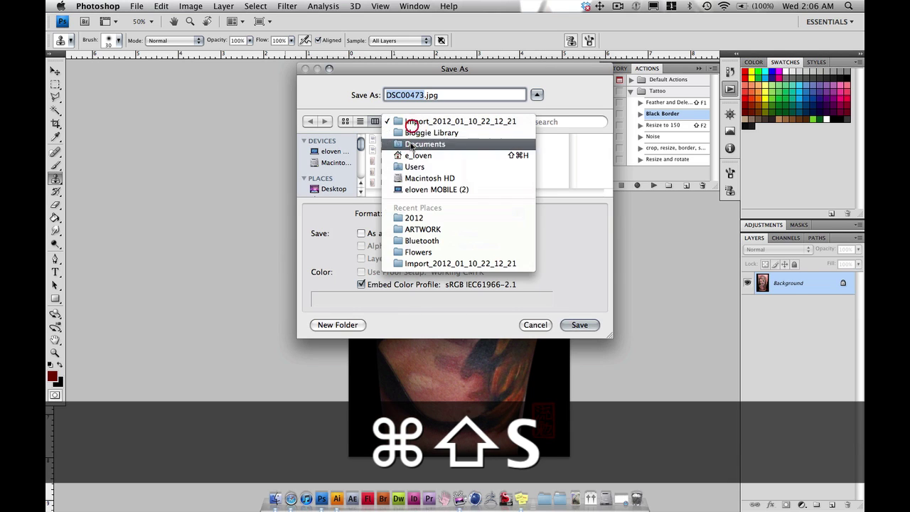
click(415, 213)
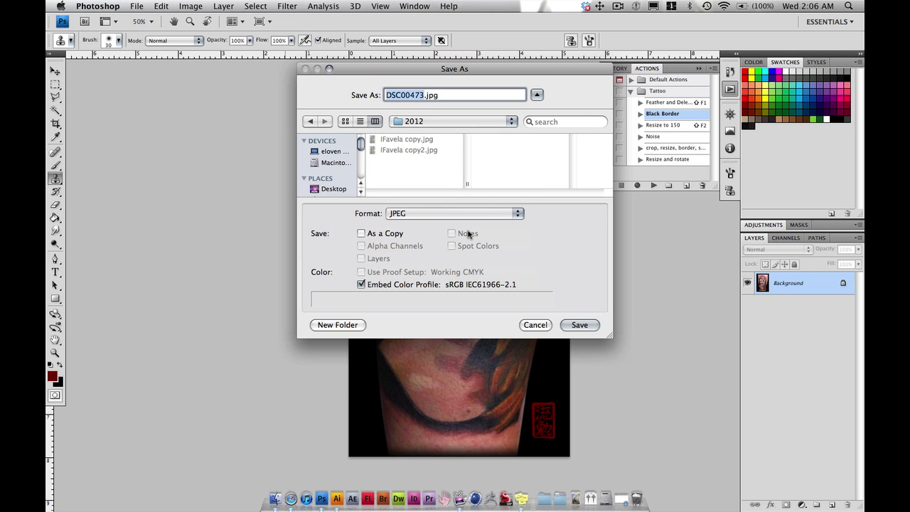
text(Port)
text(rai)
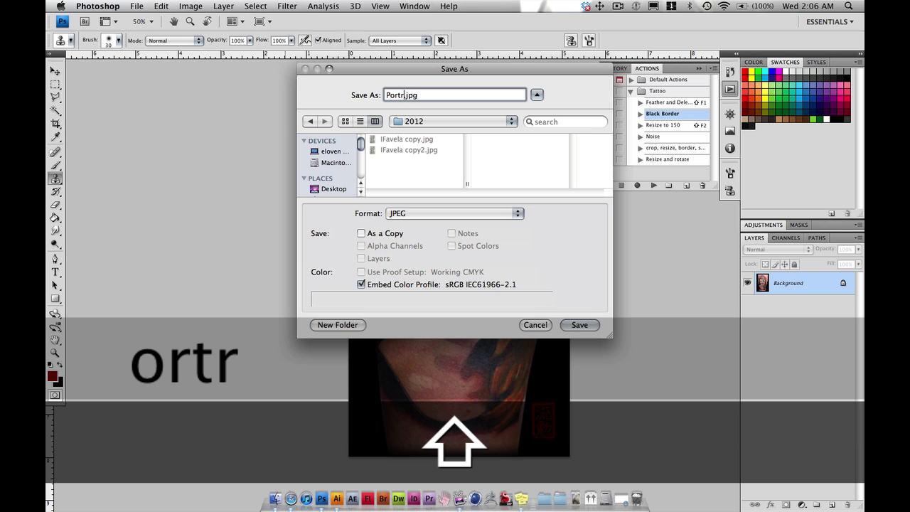
text(t)
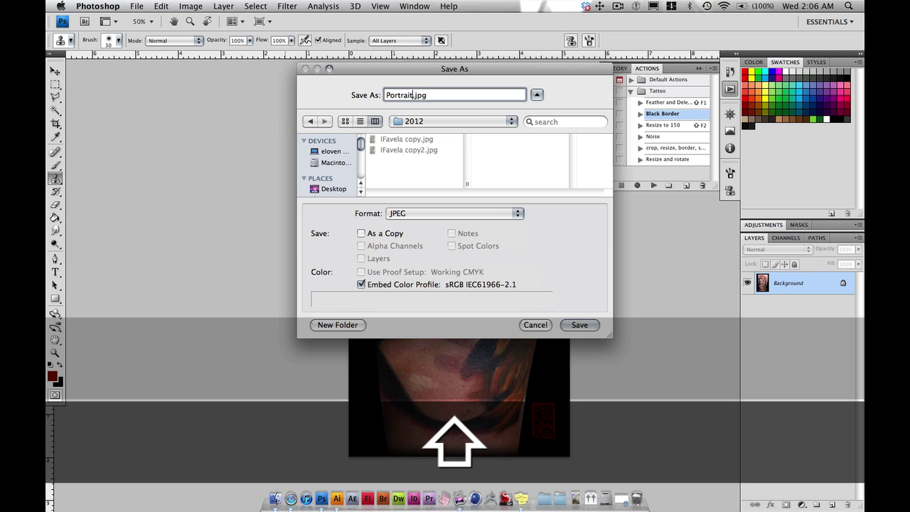
text(0023)
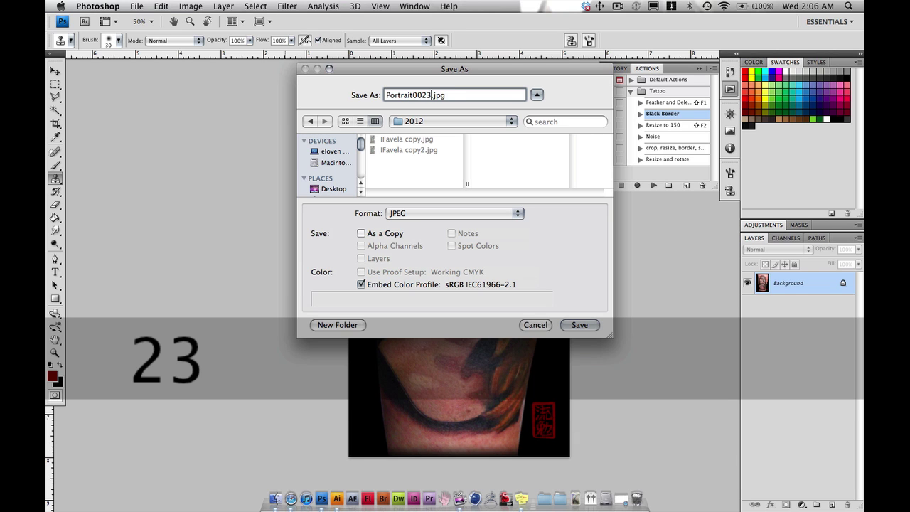
click(573, 326)
click(512, 141)
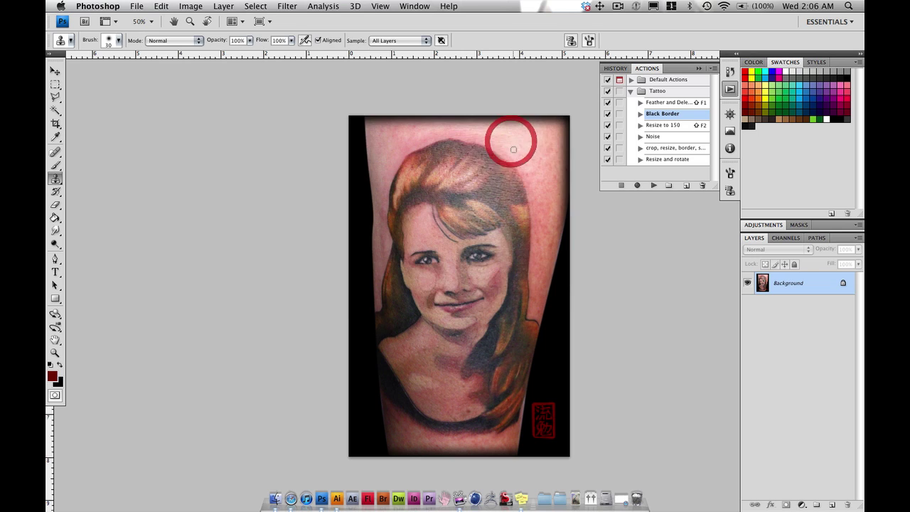
Close the saved photo and collapse the list of actions.
key(super)
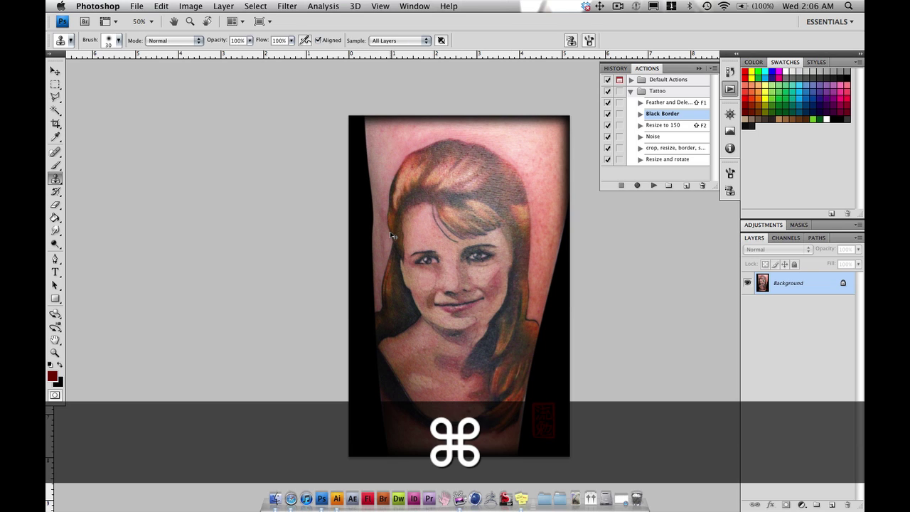
key(super+w)
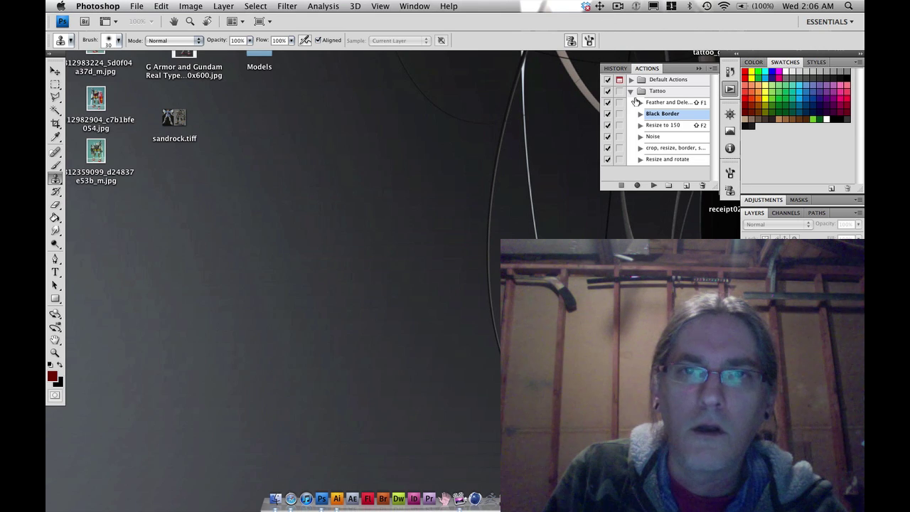
click(728, 82)
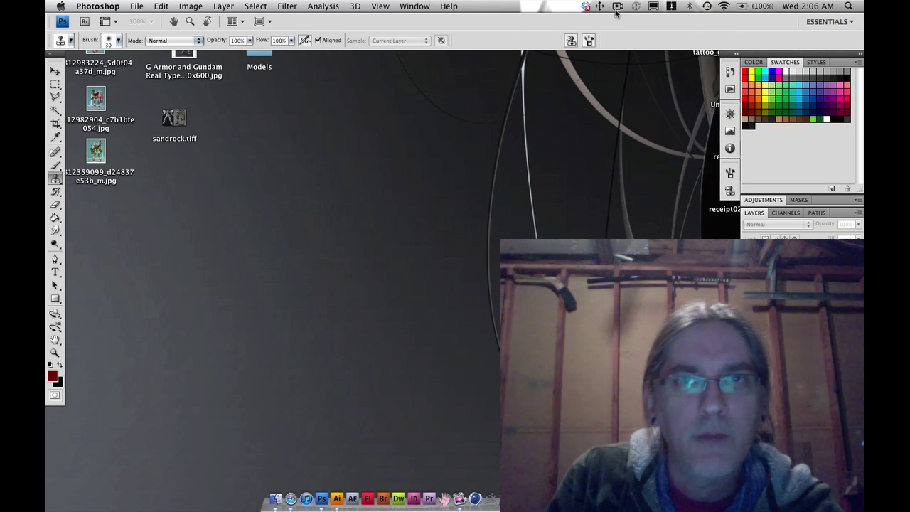